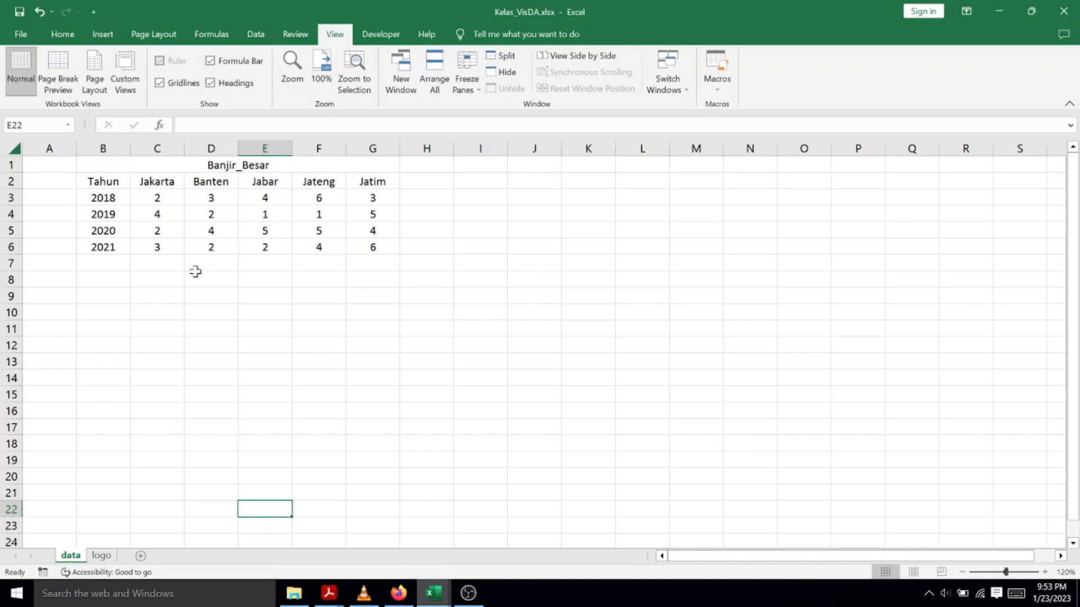
Review the Banjir_Besar table's title and its province column headers from Jakarta to Jatim
{"action": "left_click", "coordinate": [211, 167]}
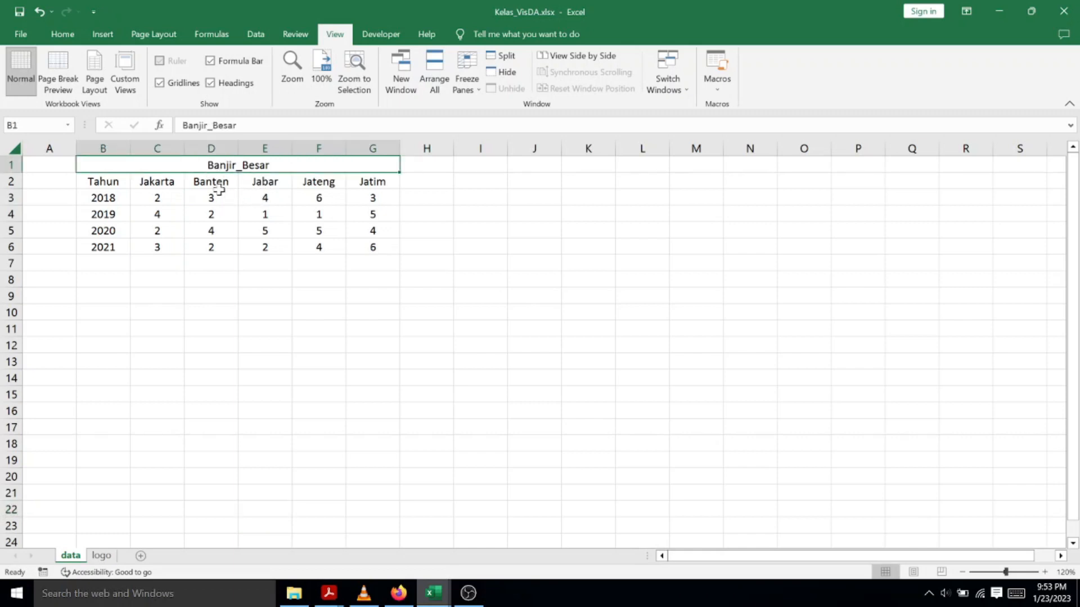
{"action": "left_click", "coordinate": [145, 186]}
{"action": "left_click", "coordinate": [208, 187]}
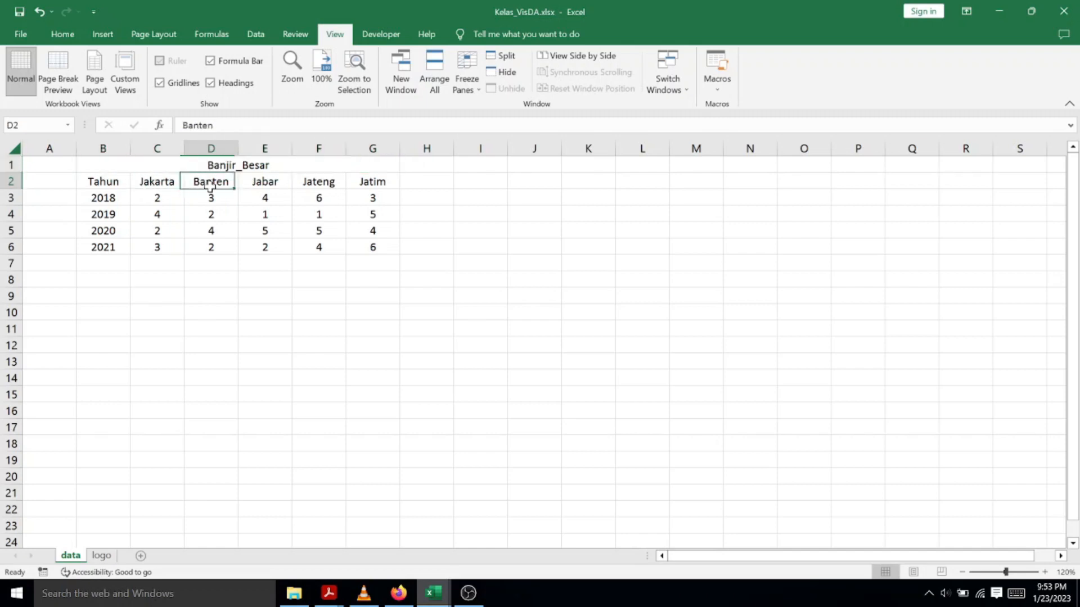
{"action": "left_click", "coordinate": [264, 185]}
{"action": "left_click", "coordinate": [314, 182]}
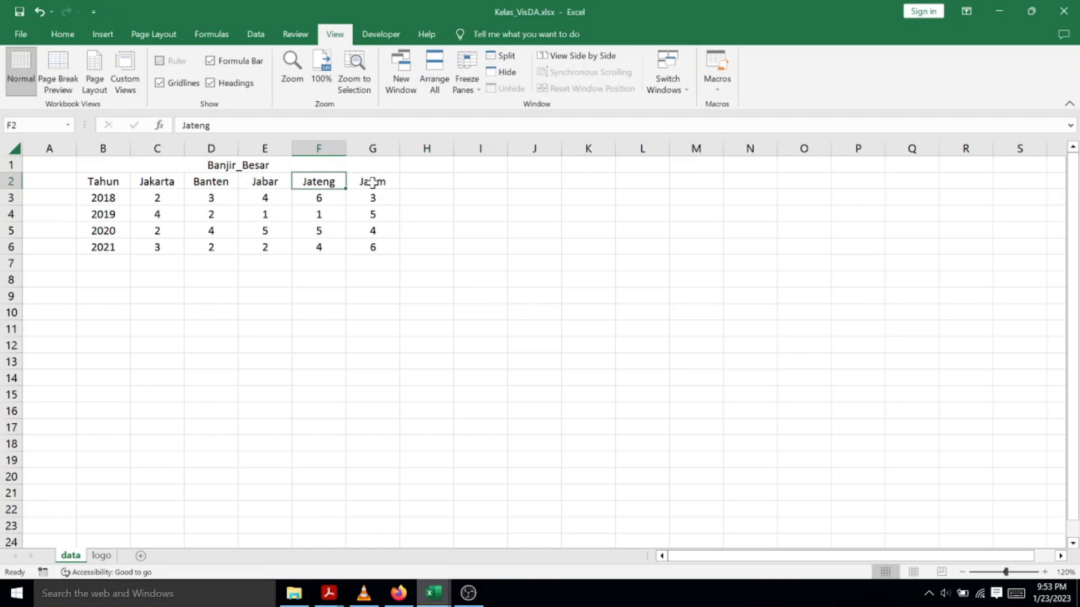
{"action": "left_click", "coordinate": [373, 183]}
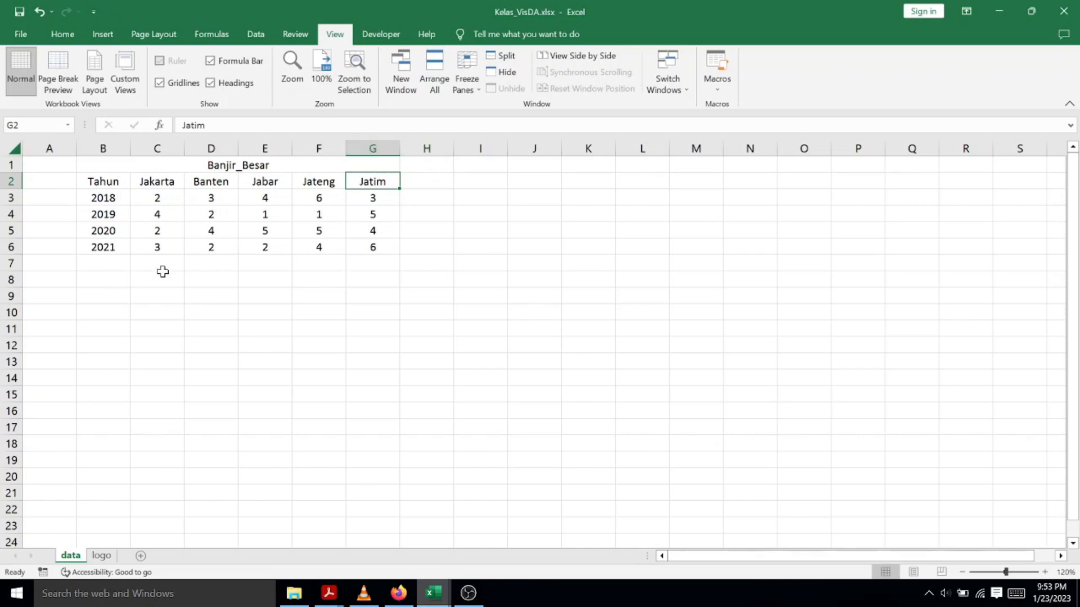
Enter the label "Tahun" in cell B8 below the flood data table
{"action": "left_click", "coordinate": [115, 278]}
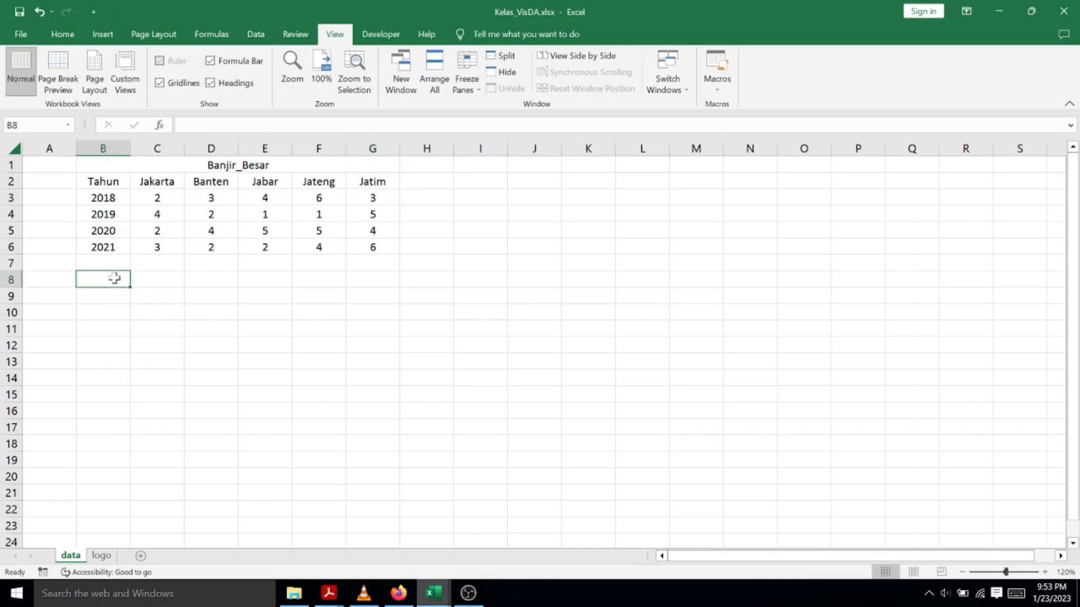
{"action": "type", "text": "Tahun"}
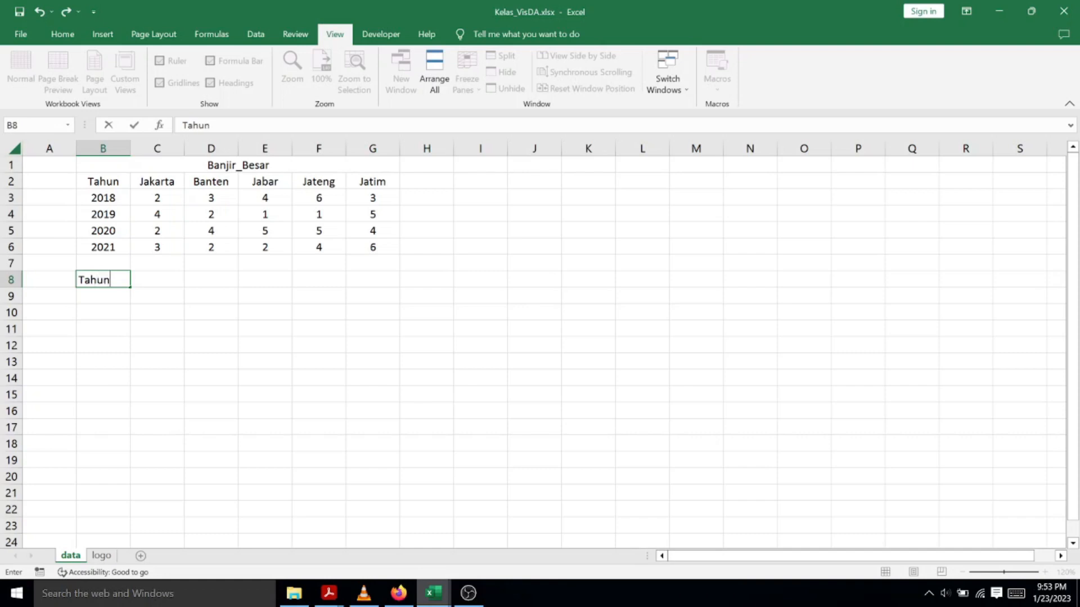
{"action": "key", "text": "Return"}
Start a data validation rule for cell C8 that allows a List
{"action": "left_click", "coordinate": [114, 278]}
{"action": "key", "text": "Right"}
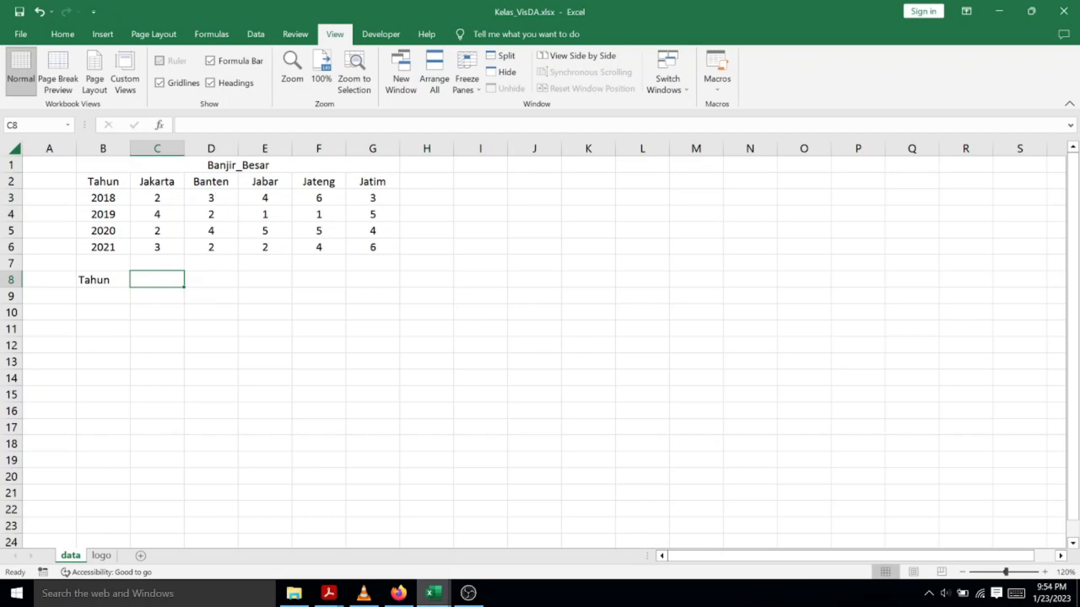
{"action": "left_click", "coordinate": [104, 34]}
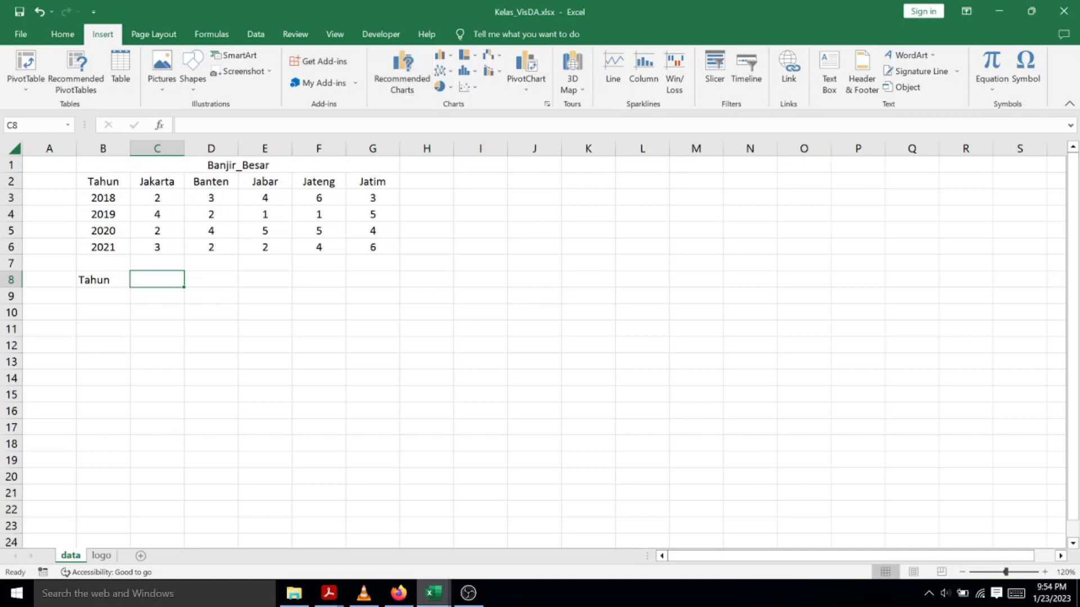
{"action": "left_click", "coordinate": [338, 38]}
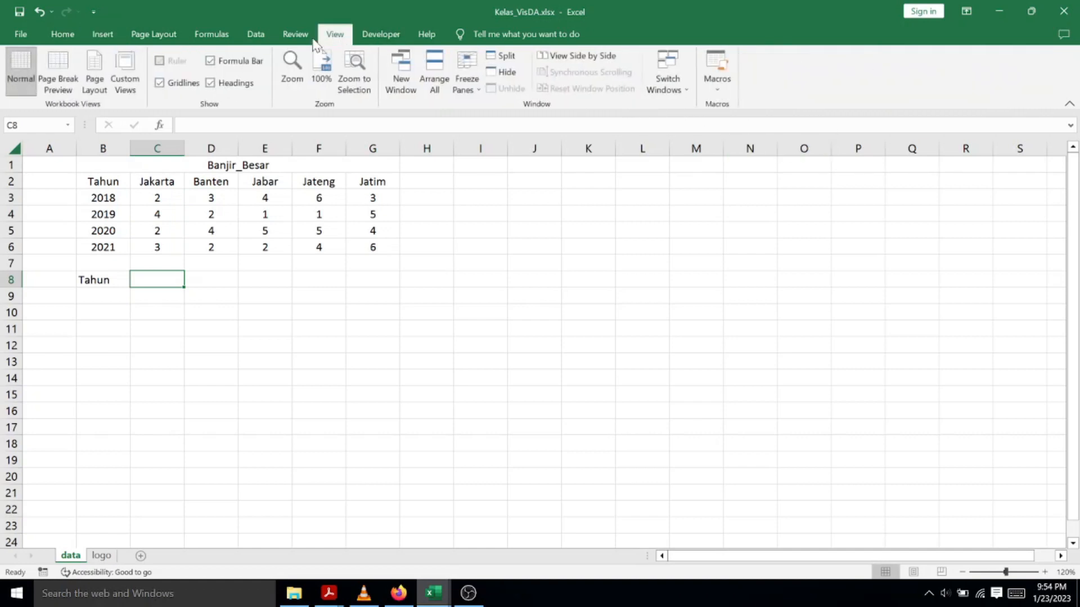
{"action": "left_click", "coordinate": [259, 36]}
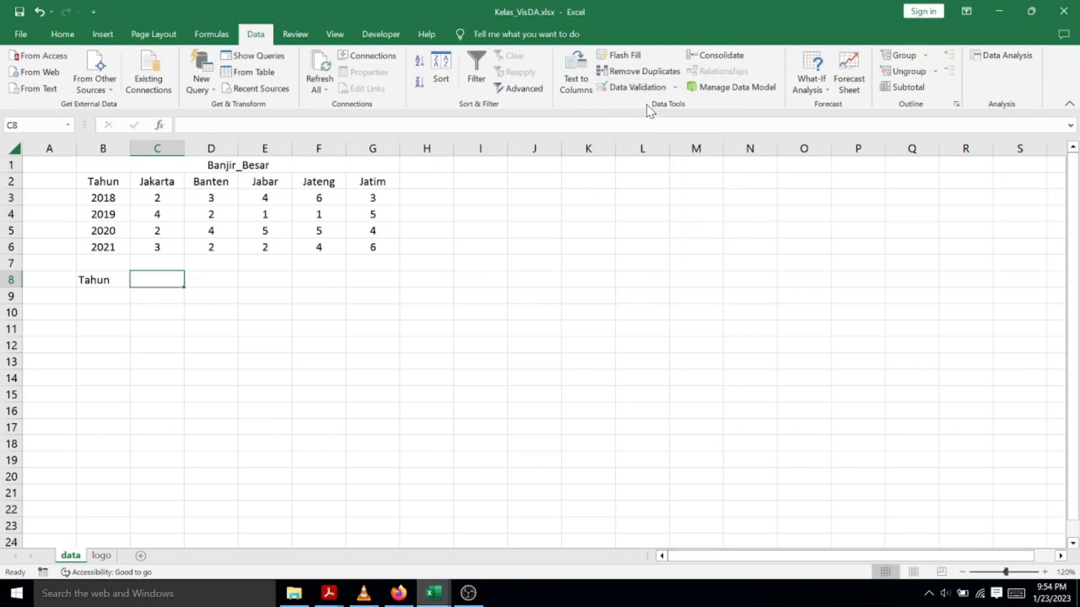
{"action": "left_click", "coordinate": [677, 89]}
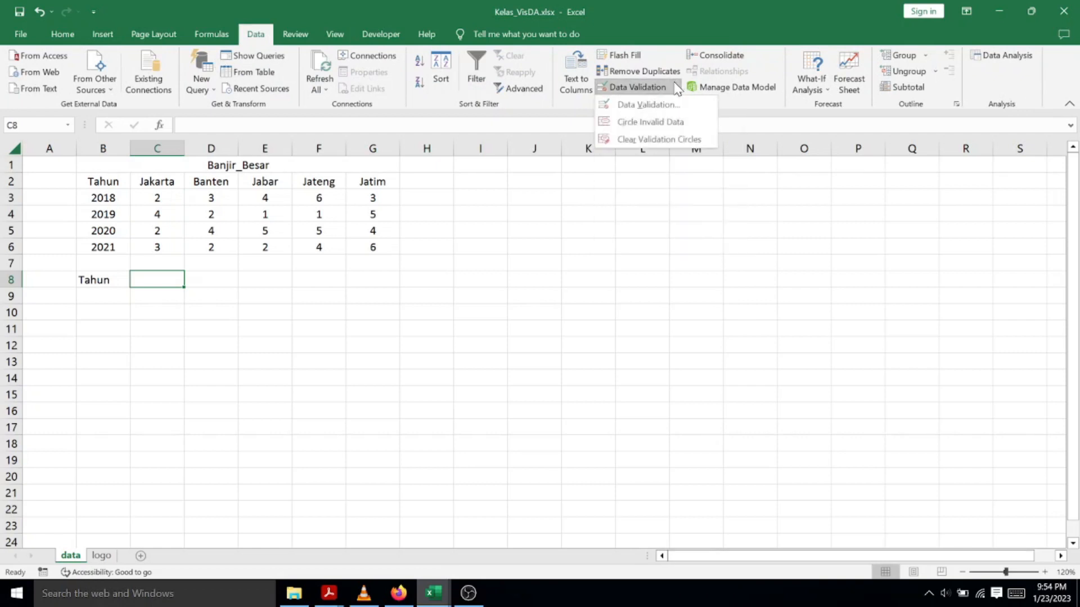
{"action": "left_click", "coordinate": [653, 106]}
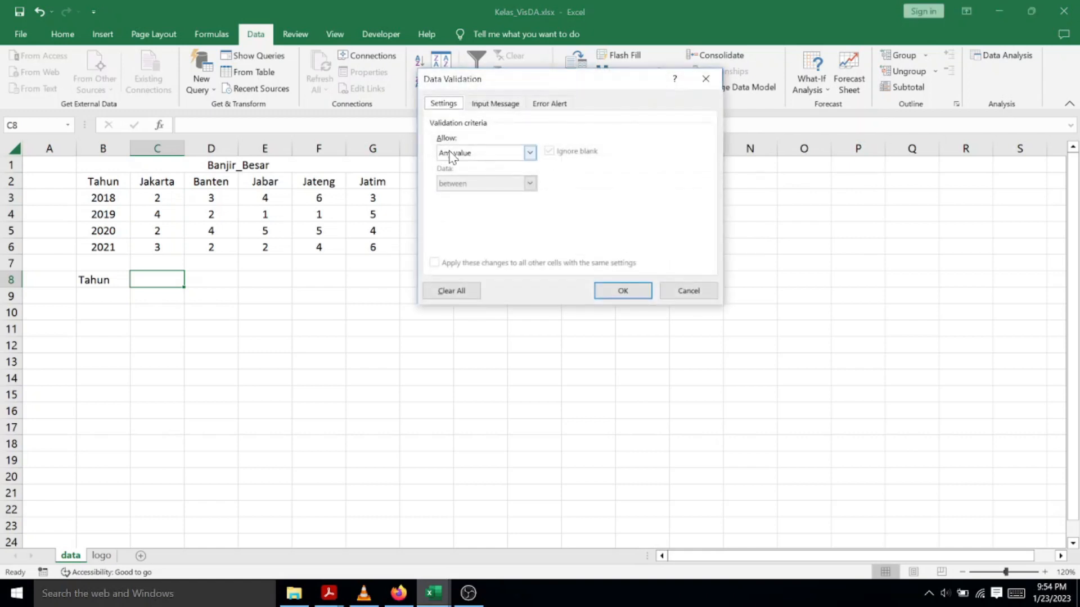
{"action": "left_click", "coordinate": [525, 153]}
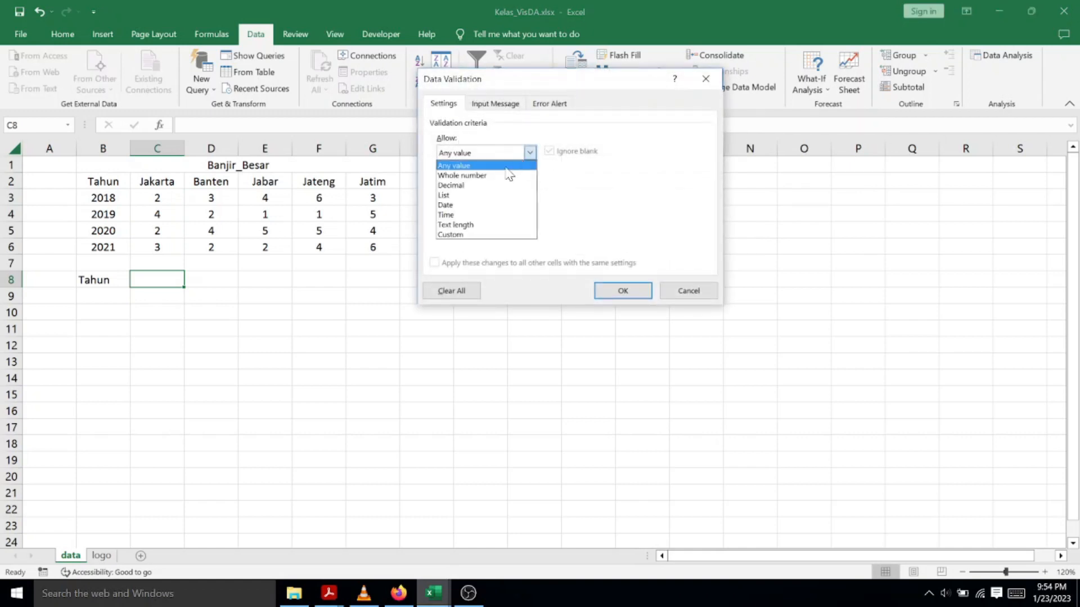
{"action": "left_click", "coordinate": [470, 195]}
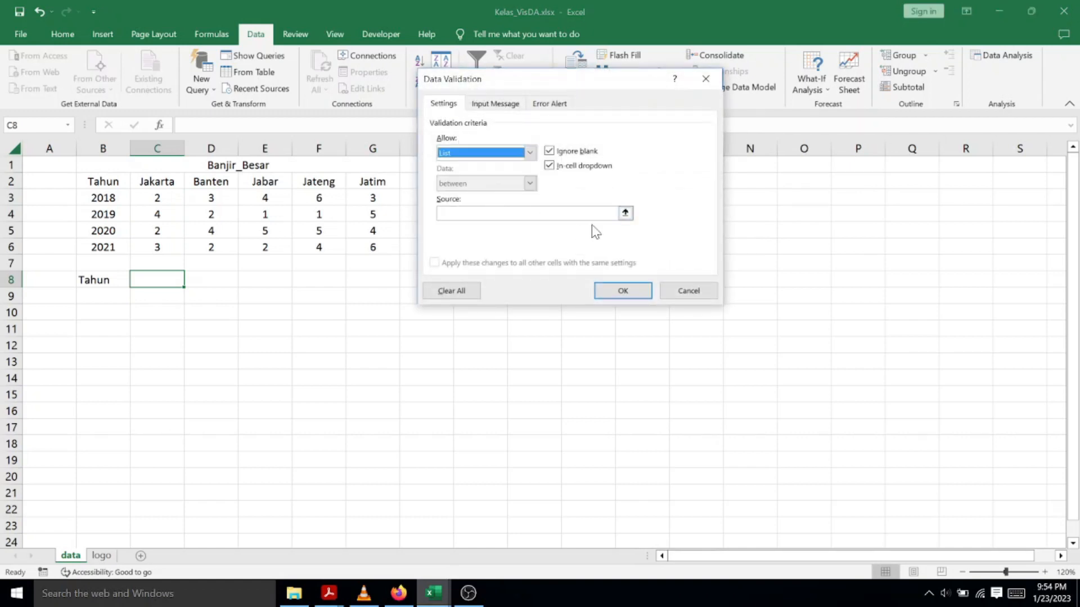
Apply the years in B3:B6 as the validation list source and choose 2019 in cell C8
{"action": "left_click", "coordinate": [625, 213]}
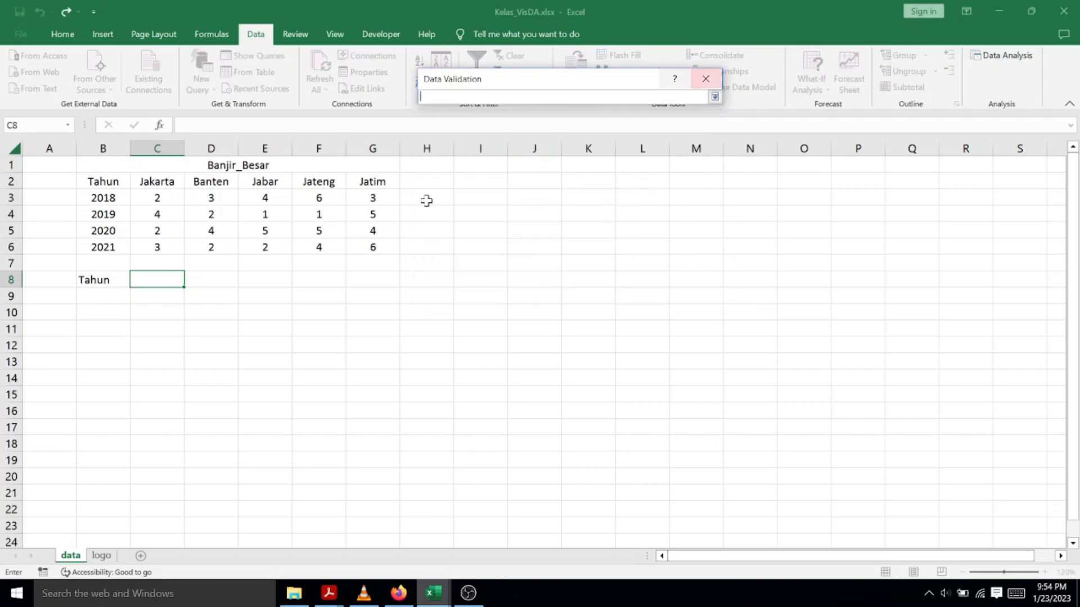
{"action": "left_click_drag", "start_coordinate": [157, 198], "coordinate": [318, 247]}
{"action": "left_click_drag", "start_coordinate": [122, 199], "coordinate": [120, 244]}
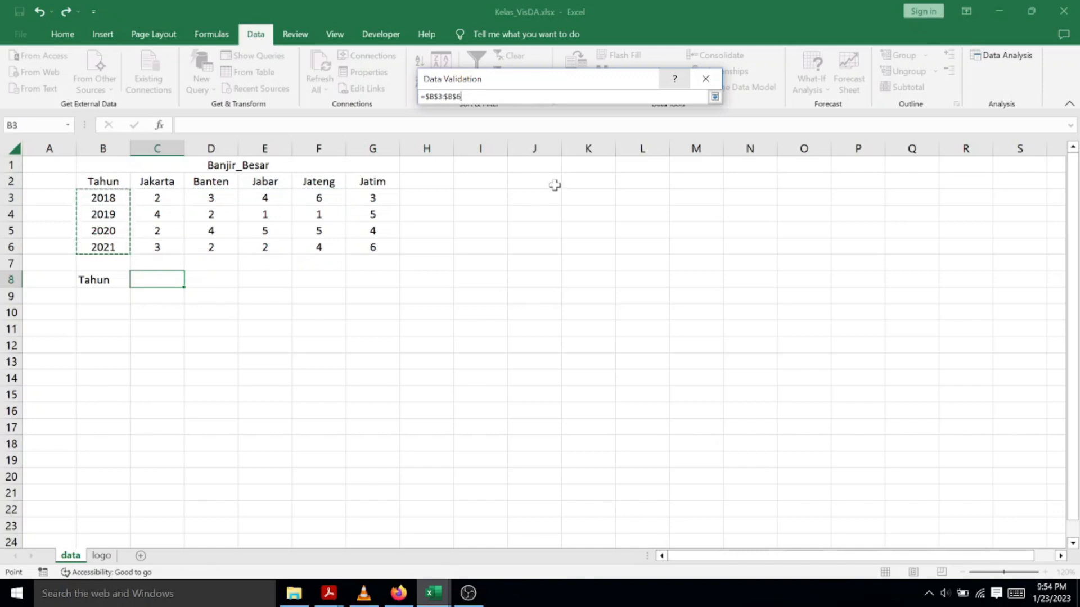
{"action": "left_click", "coordinate": [715, 97]}
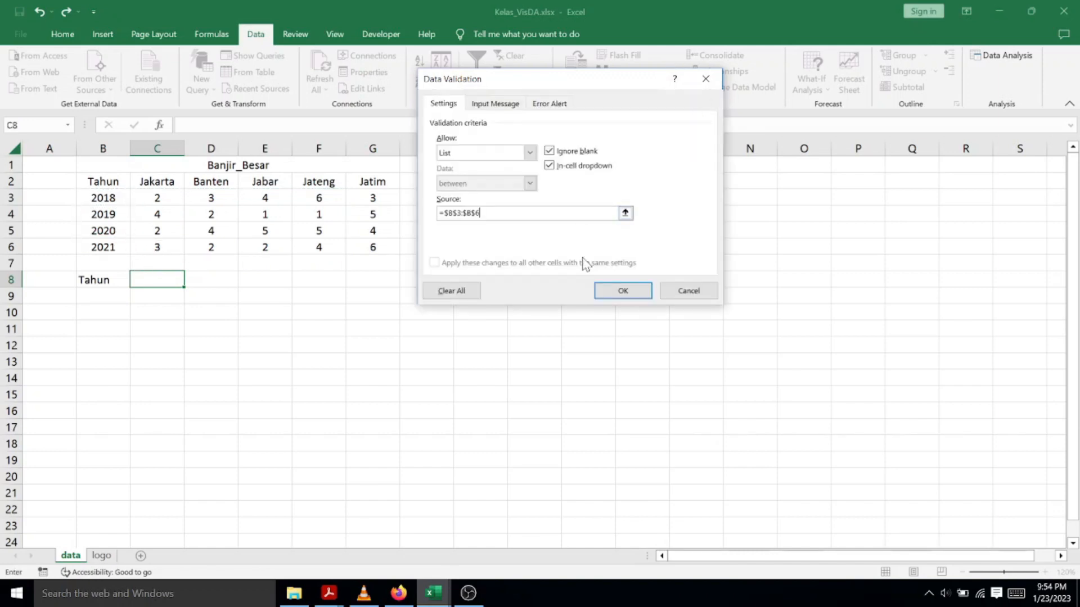
{"action": "left_click", "coordinate": [622, 290]}
{"action": "left_click", "coordinate": [191, 281]}
{"action": "left_click", "coordinate": [163, 302]}
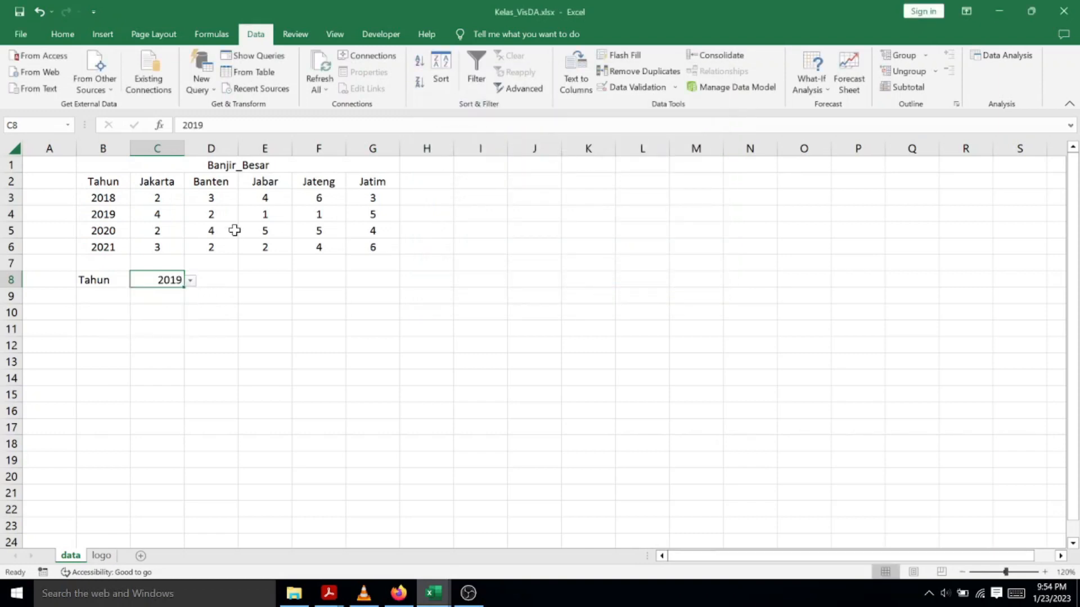
Enter the header "Propinsi" in cell B10
{"action": "left_click", "coordinate": [100, 310]}
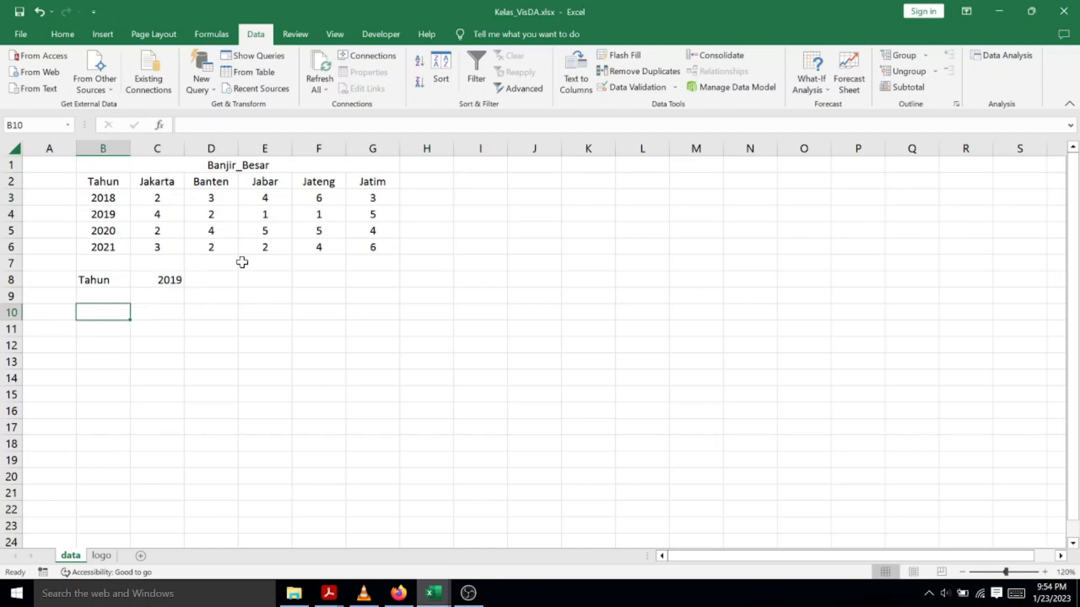
{"action": "type", "text": "Propinsi"}
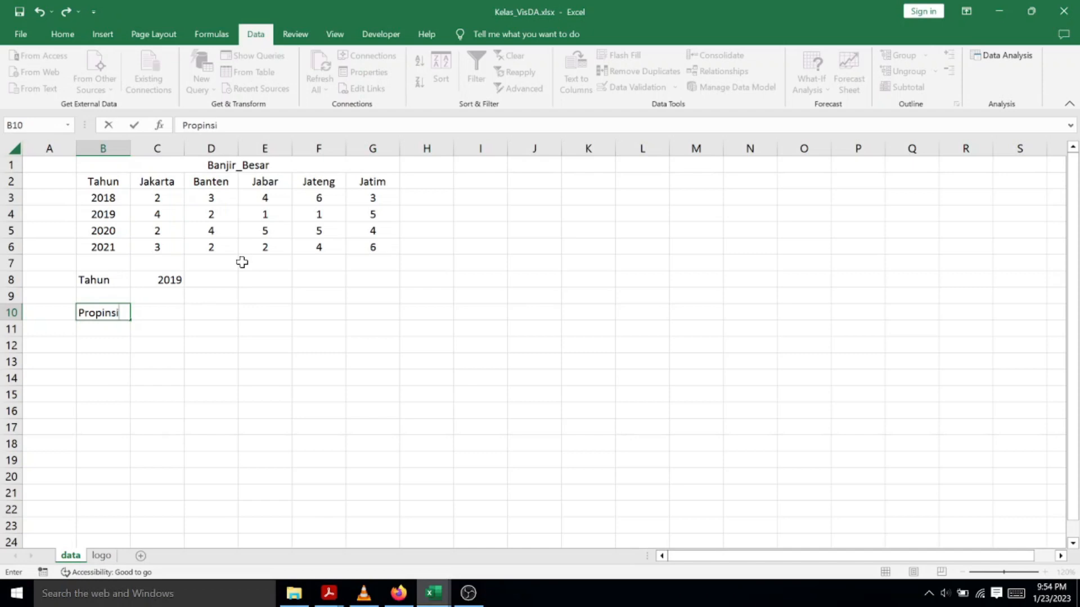
{"action": "key", "text": "Return"}
{"action": "key", "text": "Up"}
{"action": "key", "text": "Down"}
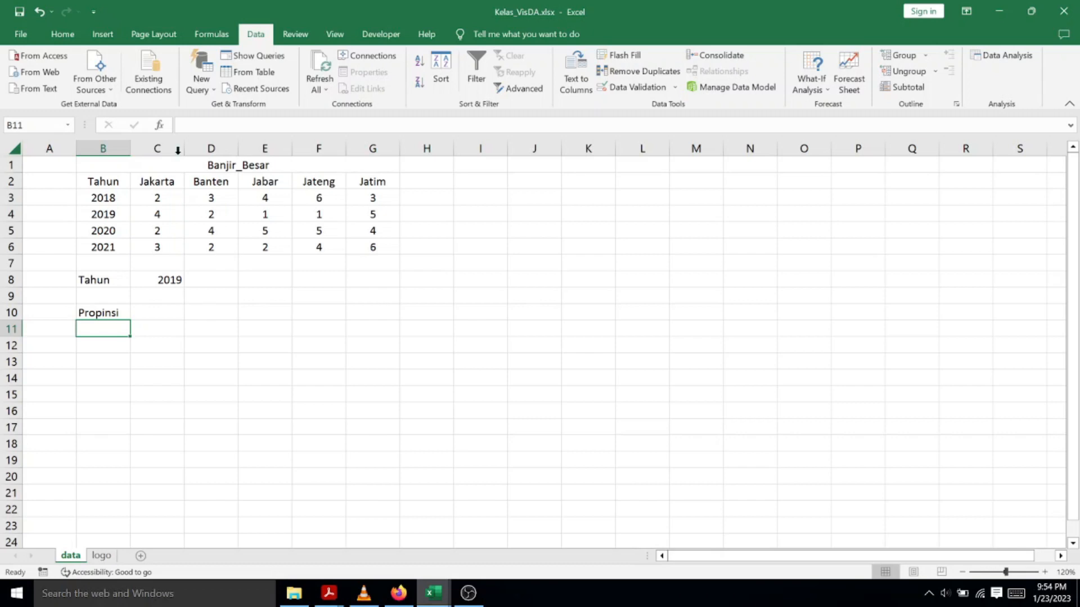
Copy the province names in C2:G2 and paste them as transposed values starting at B11
{"action": "left_click_drag", "start_coordinate": [157, 181], "coordinate": [350, 184]}
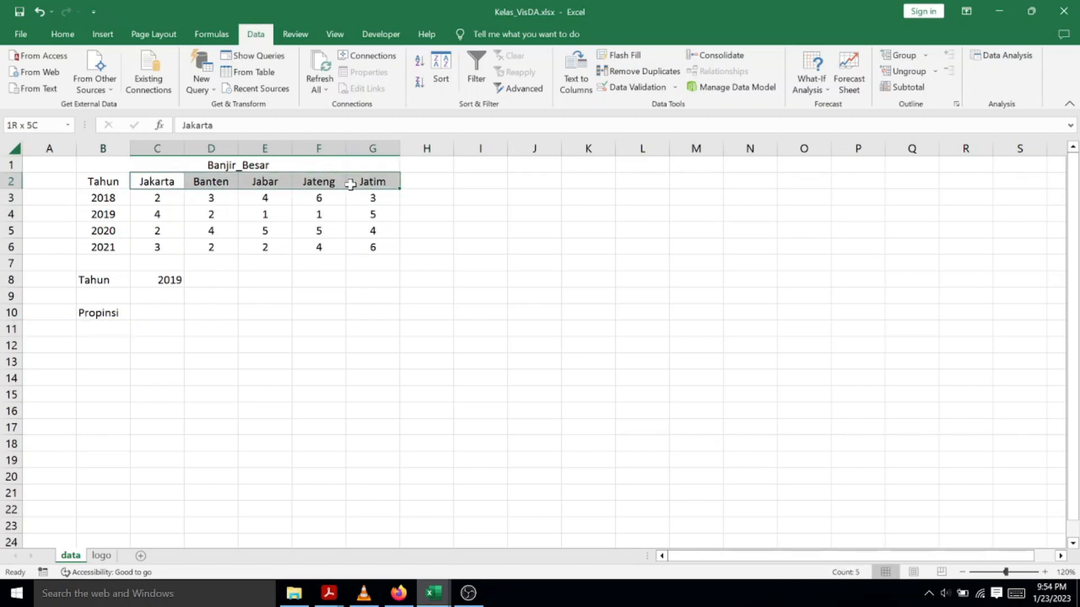
{"action": "key", "text": "ctrl+c"}
{"action": "left_click", "coordinate": [112, 329]}
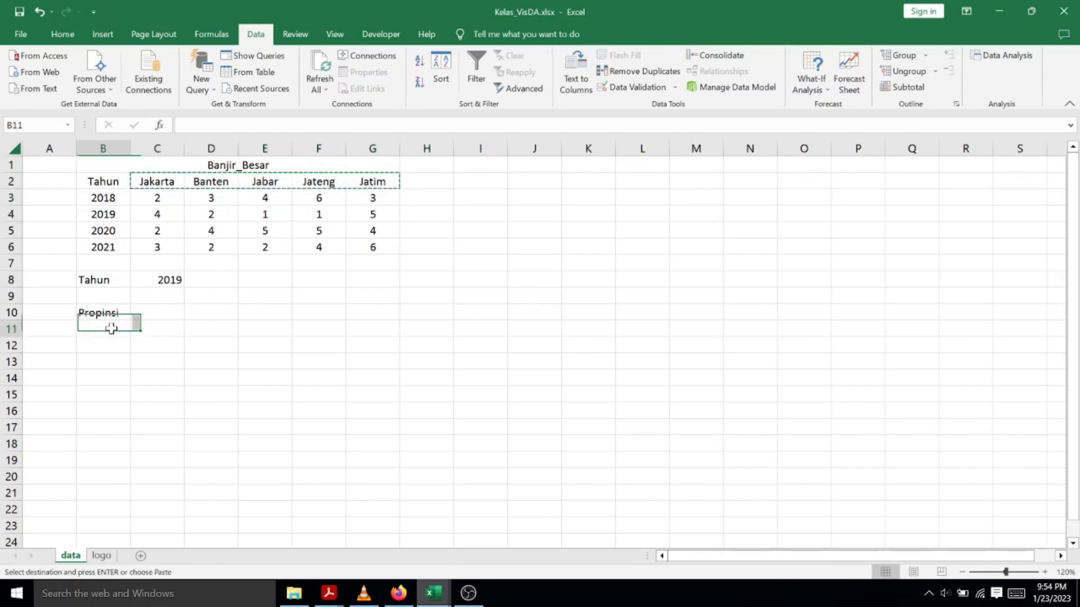
{"action": "right_click", "coordinate": [112, 328]}
{"action": "left_click", "coordinate": [163, 354]}
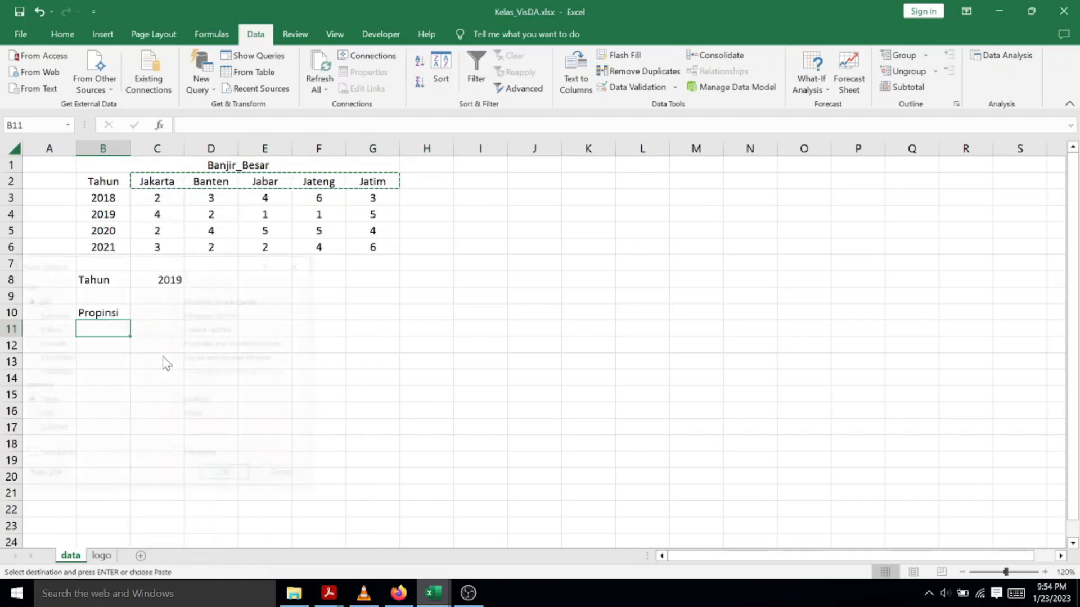
{"action": "left_click", "coordinate": [45, 327]}
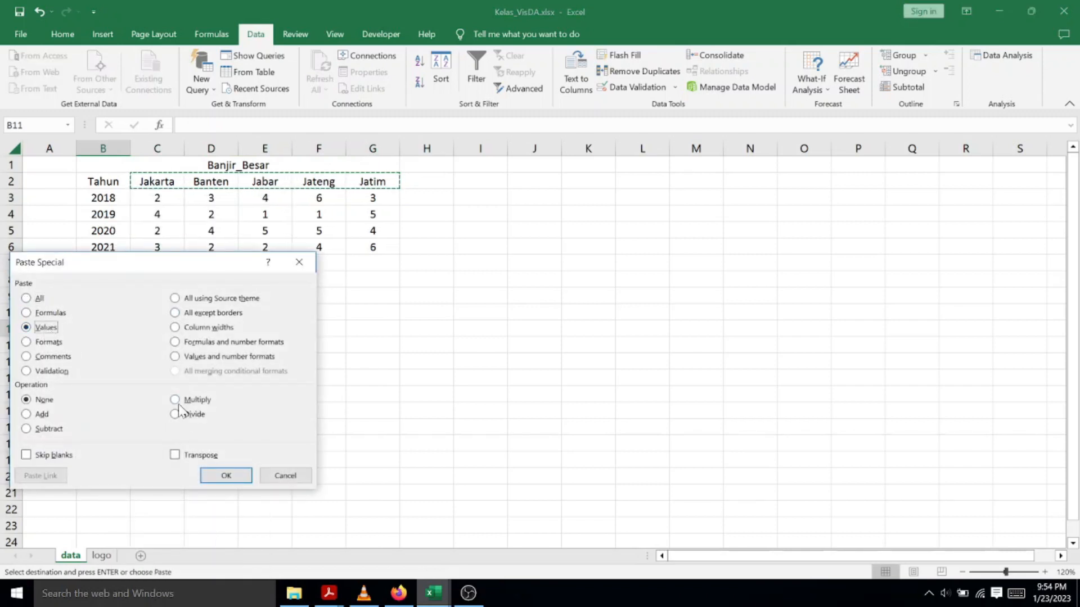
{"action": "left_click", "coordinate": [201, 455]}
{"action": "left_click", "coordinate": [226, 475]}
{"action": "left_click", "coordinate": [282, 409]}
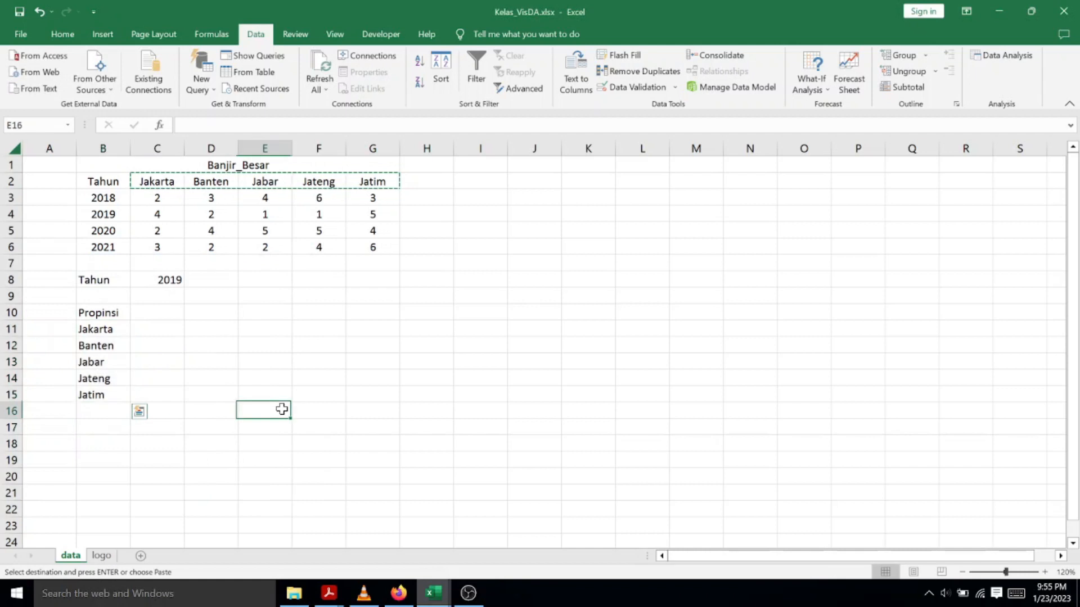
Enter the headers "Banjir", "x", "y" and "Parah" in cells C10 to F10
{"action": "left_click", "coordinate": [151, 315]}
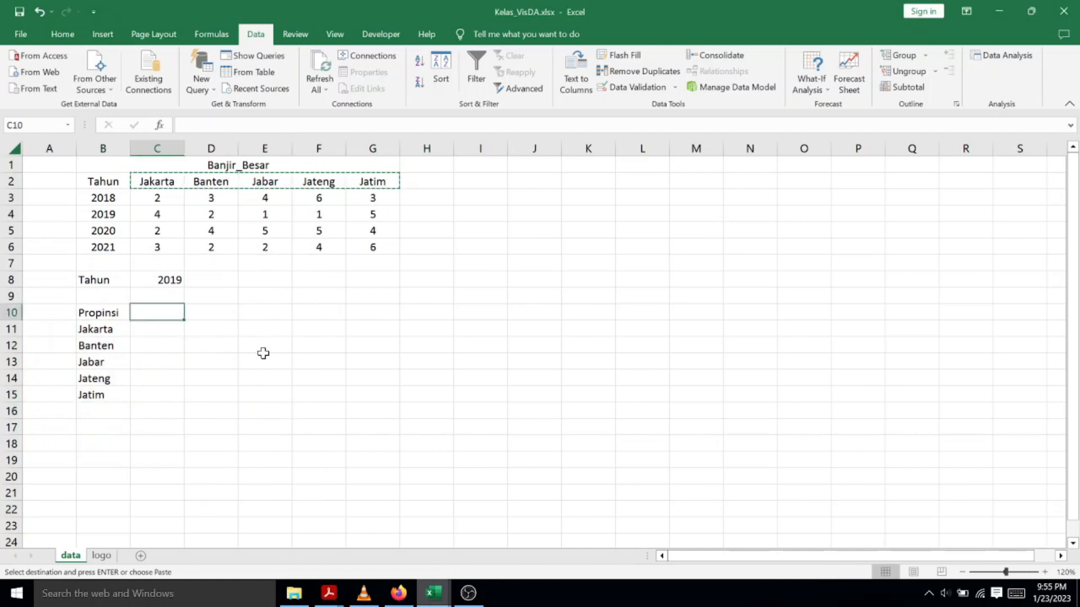
{"action": "type", "text": "Banjir"}
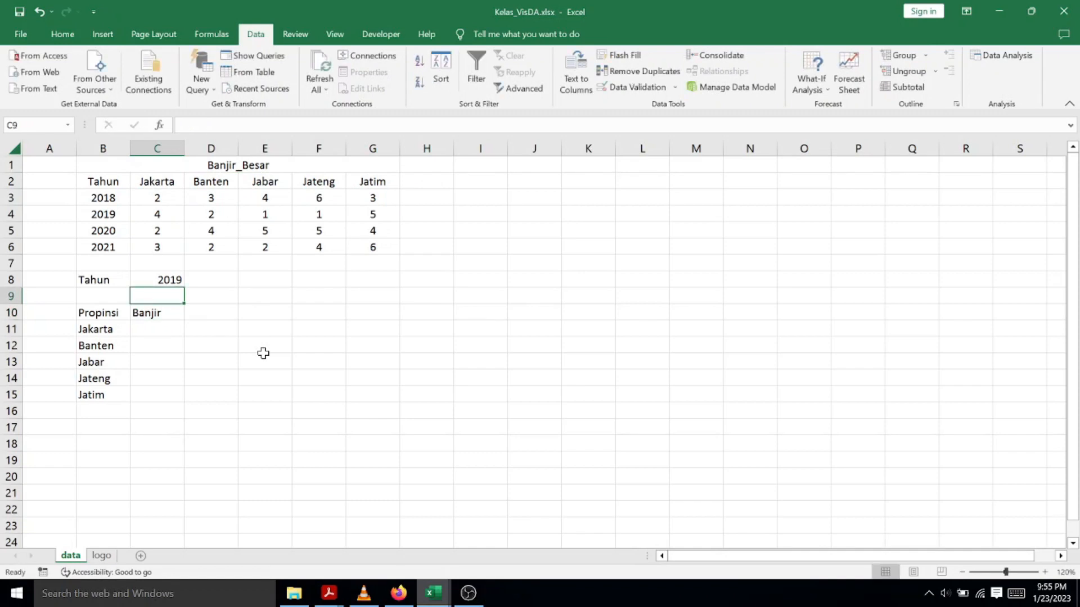
{"action": "key", "text": "Tab"}
{"action": "key", "text": "Left"}
{"action": "key", "text": "Right"}
{"action": "type", "text": "x"}
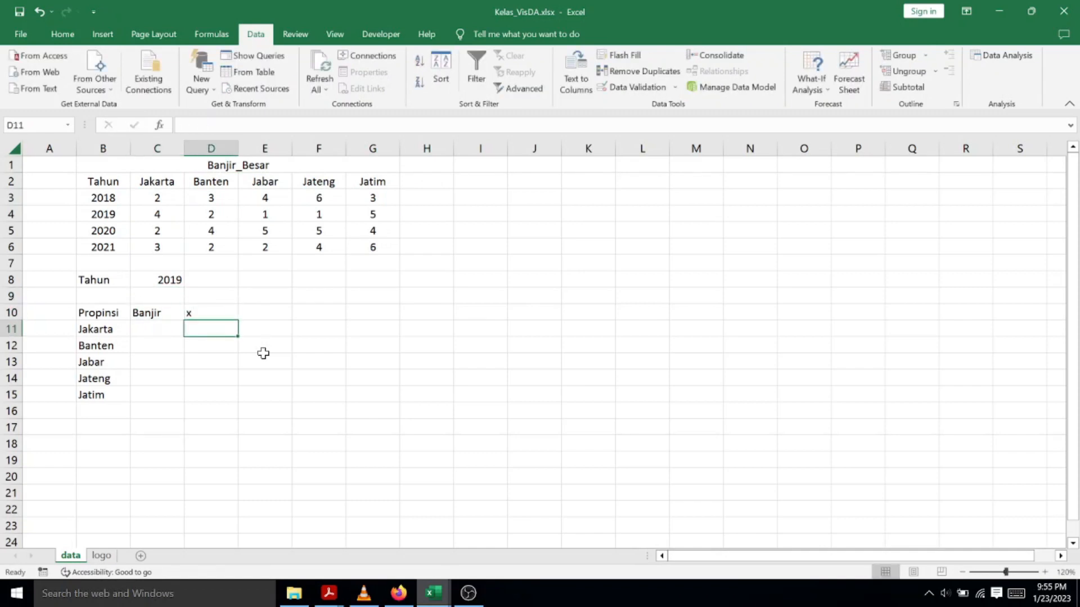
{"action": "key", "text": "Tab"}
{"action": "type", "text": "y"}
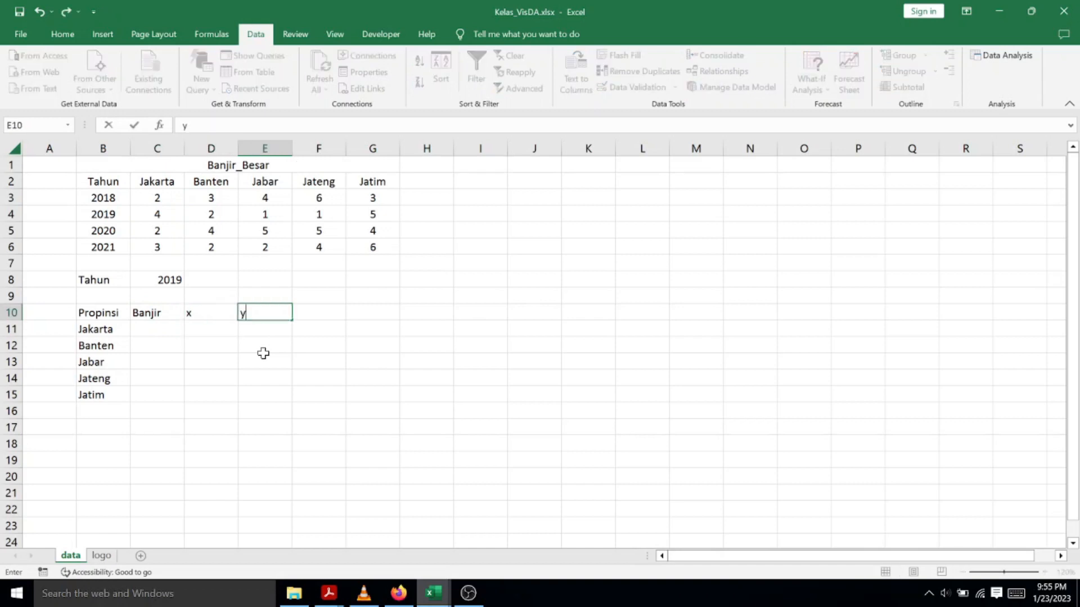
{"action": "key", "text": "Return"}
{"action": "key", "text": "Up"}
{"action": "key", "text": "Right"}
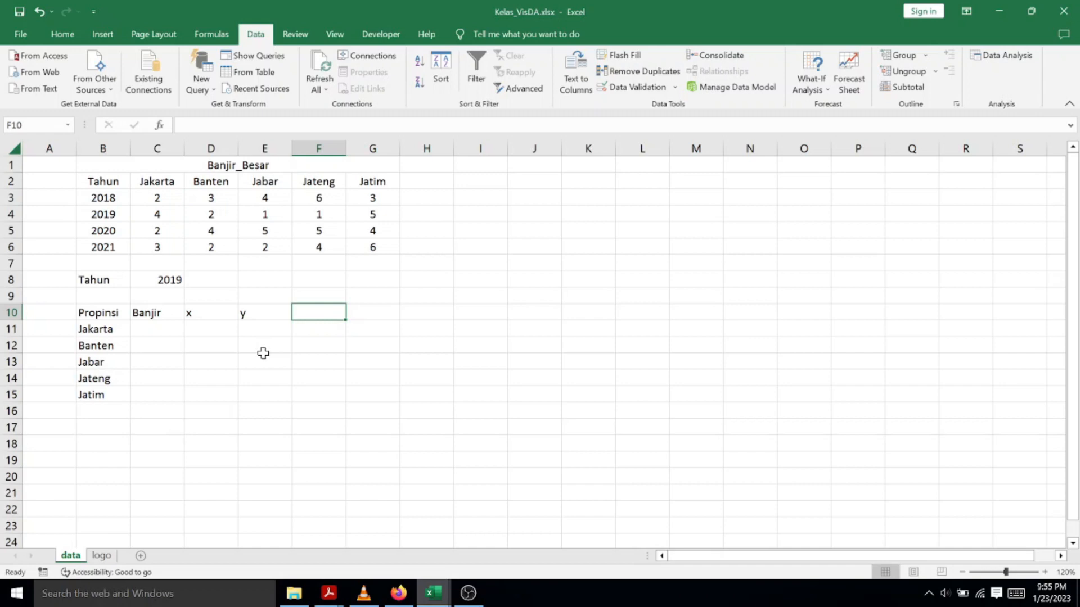
{"action": "type", "text": "Parah"}
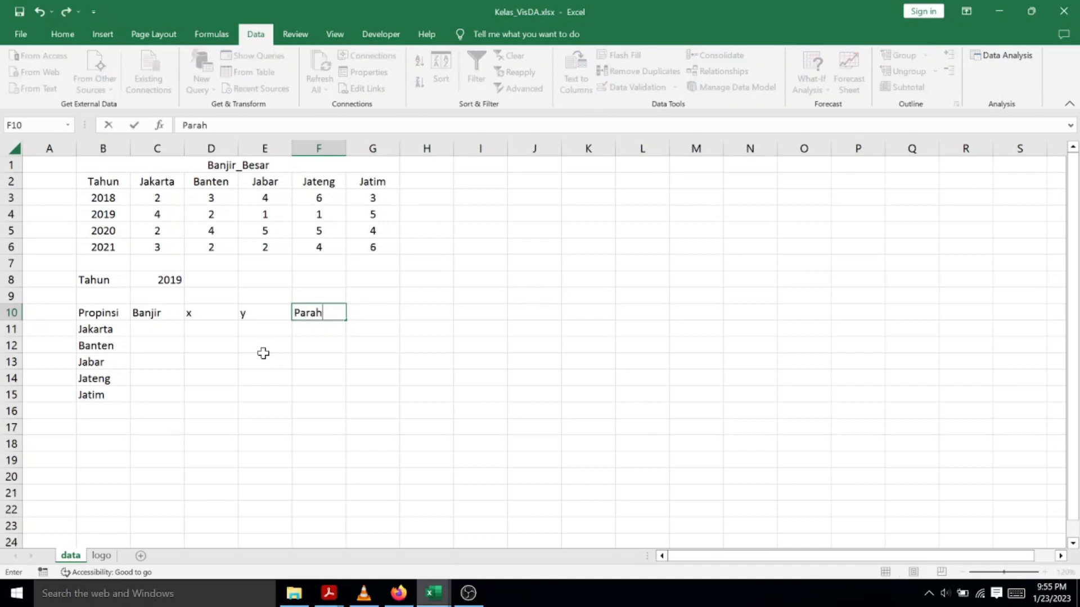
{"action": "key", "text": "Return"}
Center the header row B10:F10 horizontally
{"action": "left_click_drag", "start_coordinate": [109, 313], "coordinate": [337, 313]}
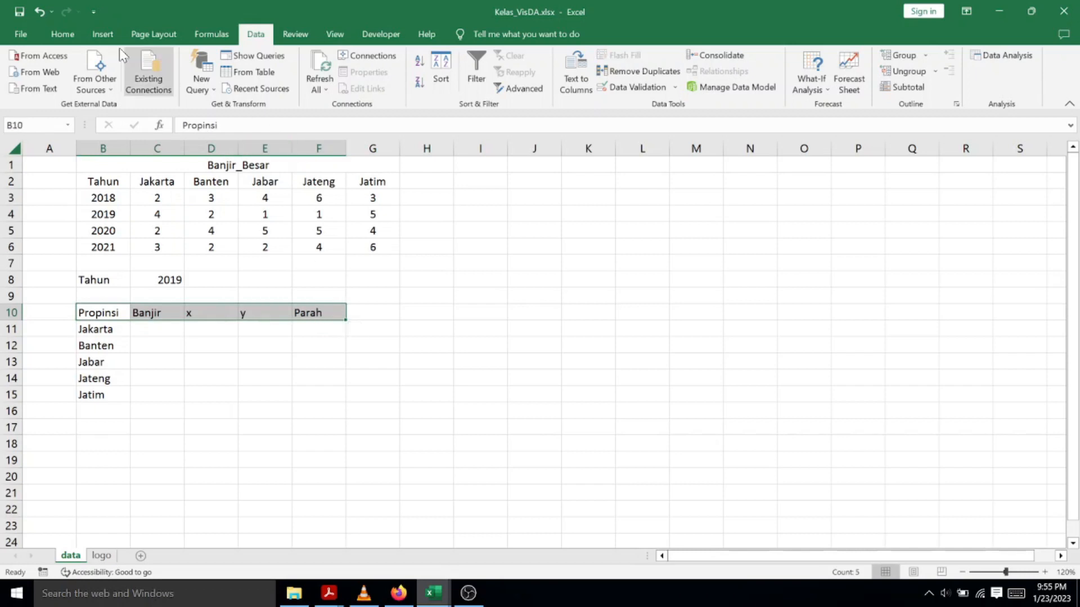
{"action": "left_click", "coordinate": [62, 35]}
{"action": "left_click", "coordinate": [298, 82]}
{"action": "left_click", "coordinate": [416, 248]}
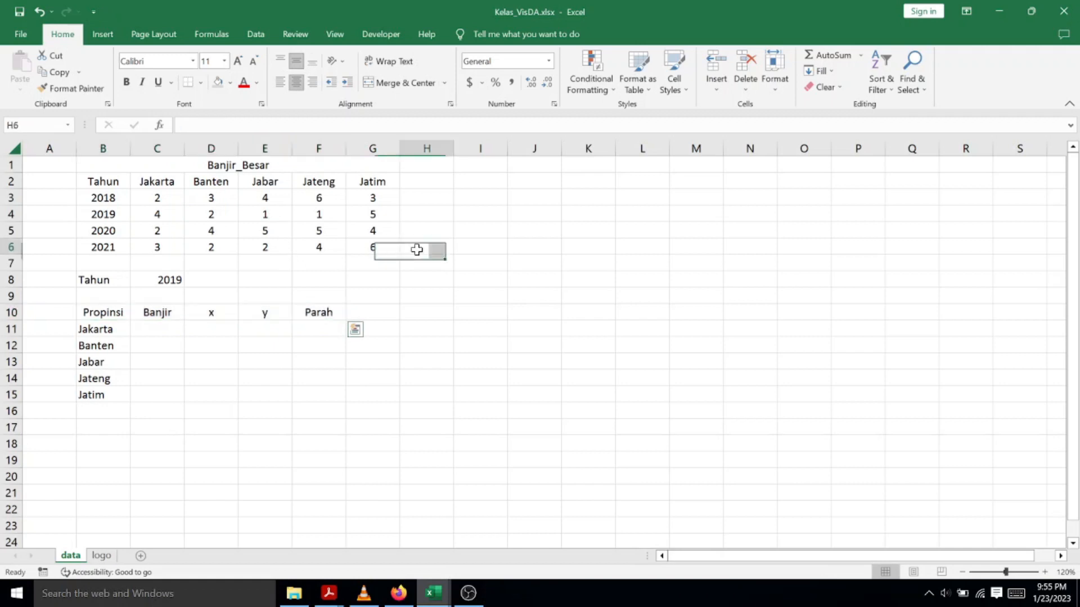
Apply all borders to the table range B10:F15
{"action": "left_click_drag", "start_coordinate": [105, 313], "coordinate": [301, 394]}
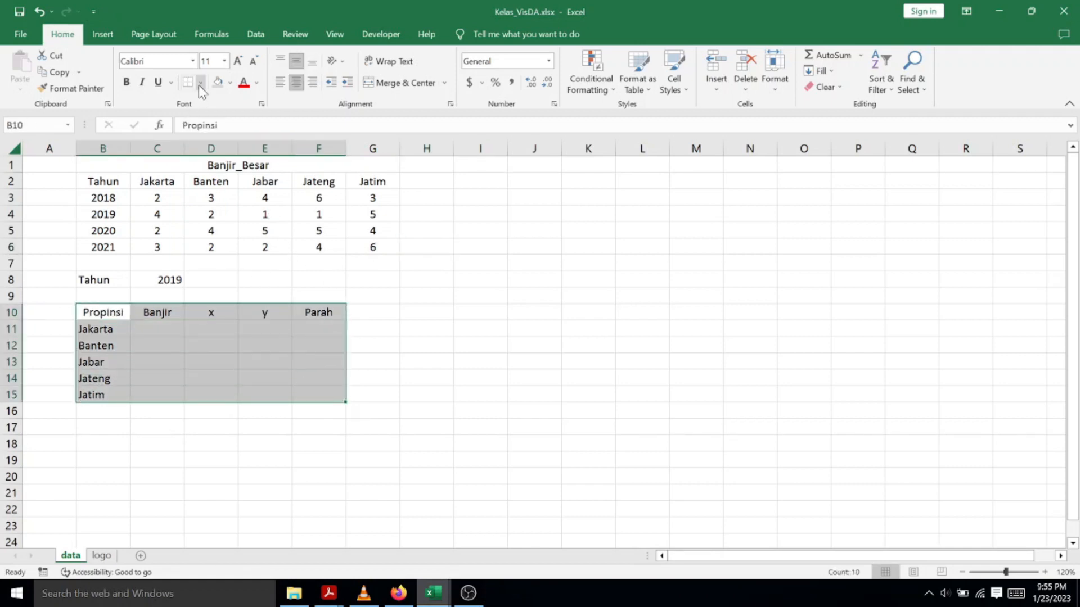
{"action": "left_click", "coordinate": [200, 84]}
{"action": "left_click", "coordinate": [198, 210]}
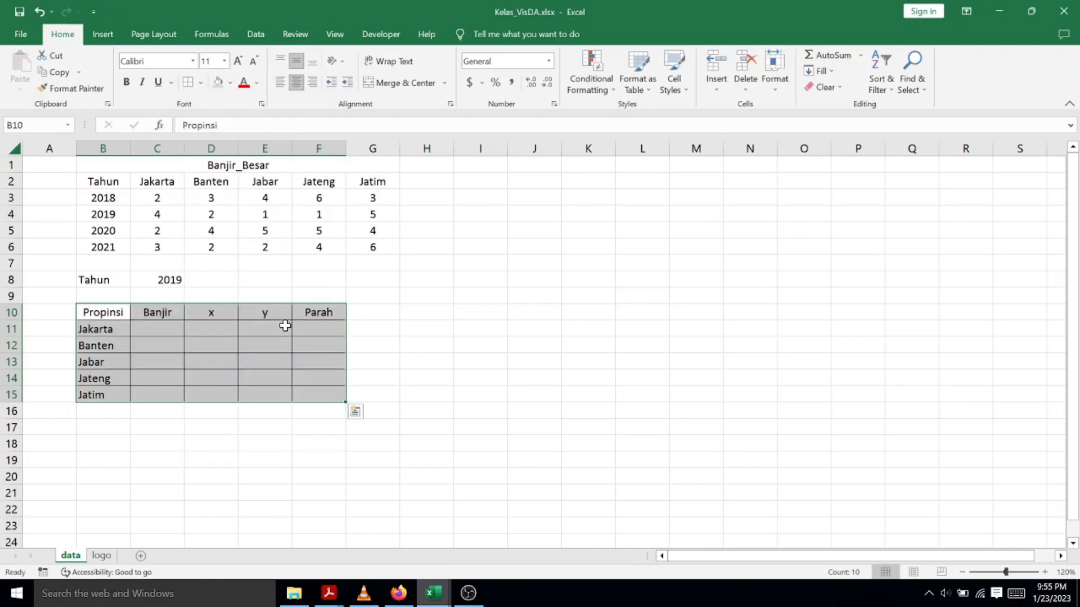
{"action": "left_click", "coordinate": [285, 326]}
Fill the header row B10:F10 with light grey
{"action": "left_click_drag", "start_coordinate": [115, 312], "coordinate": [329, 312]}
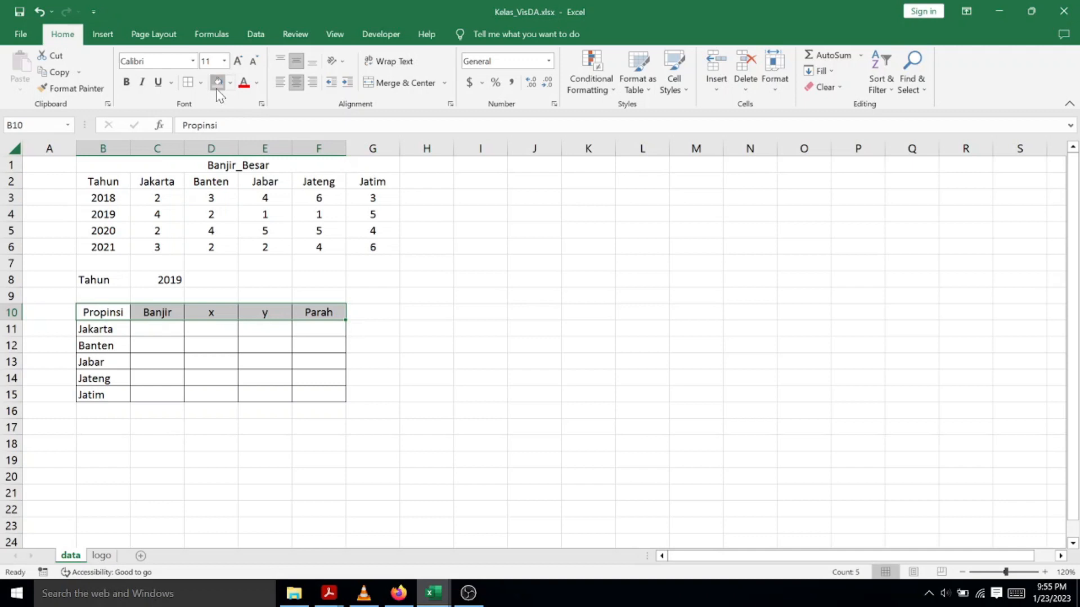
{"action": "left_click", "coordinate": [288, 376]}
{"action": "left_click", "coordinate": [131, 314]}
{"action": "left_click_drag", "start_coordinate": [131, 313], "coordinate": [329, 312]}
{"action": "left_click", "coordinate": [218, 83]}
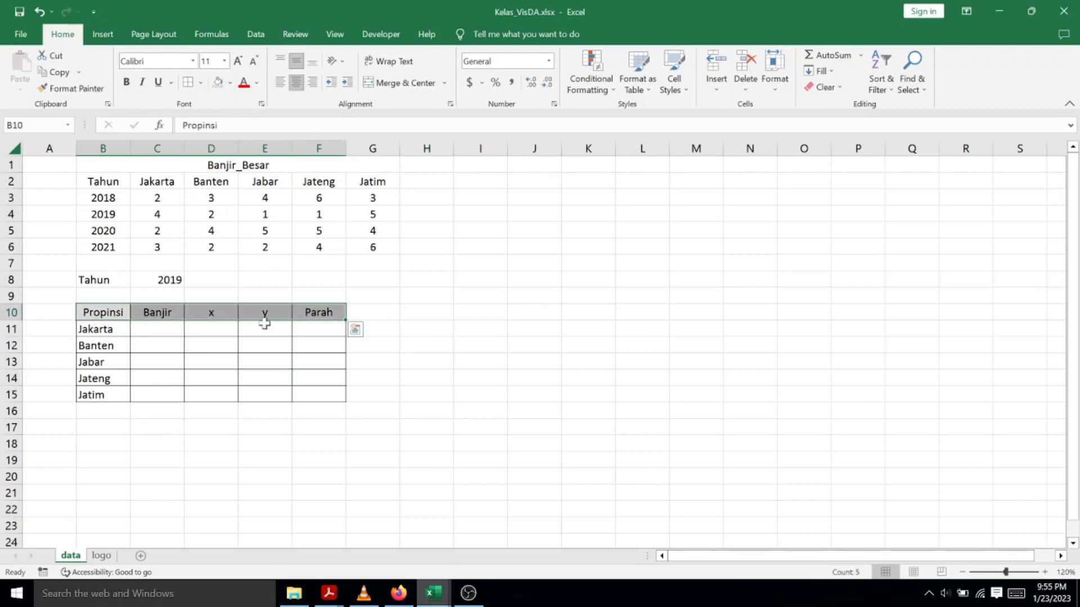
{"action": "left_click", "coordinate": [265, 326]}
Start an INDEX formula in C11 over C3:G6, with the row number from an exact MATCH of C8 in B3:B6
{"action": "left_click", "coordinate": [157, 326]}
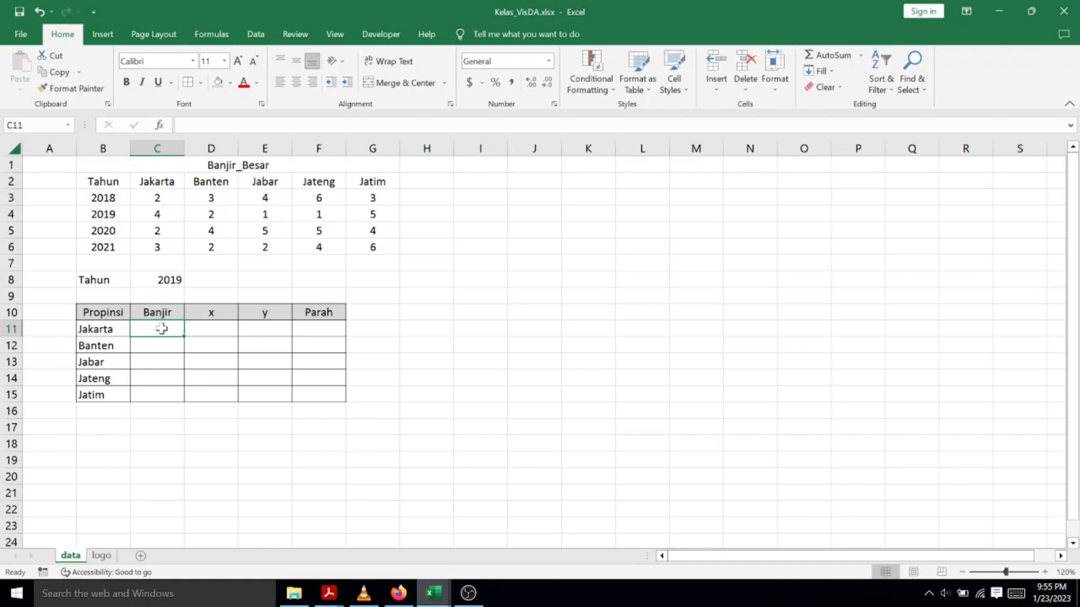
{"action": "type", "text": "=index"}
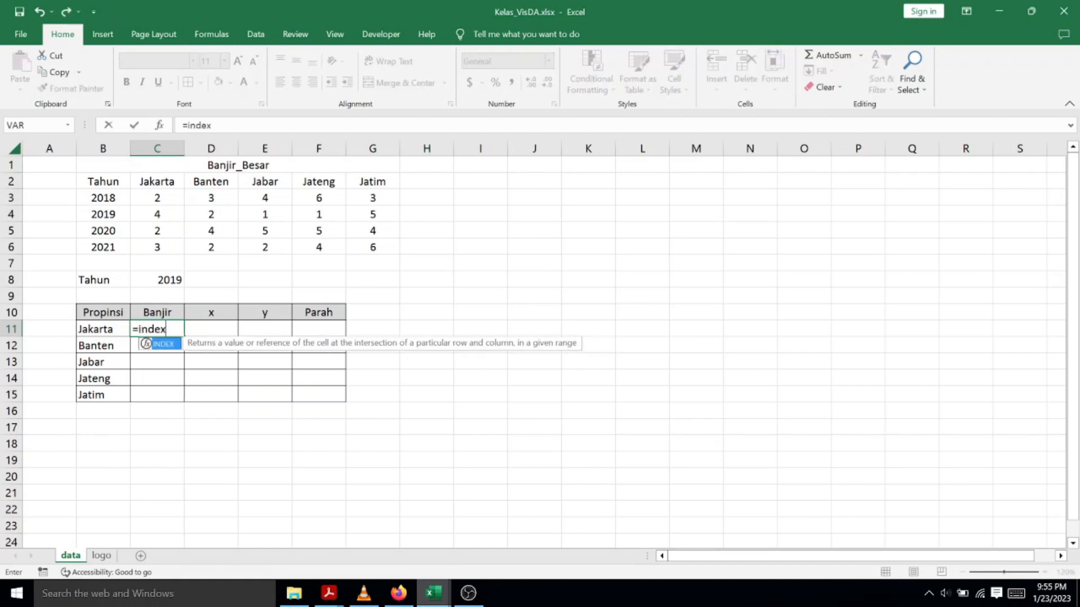
{"action": "type", "text": "("}
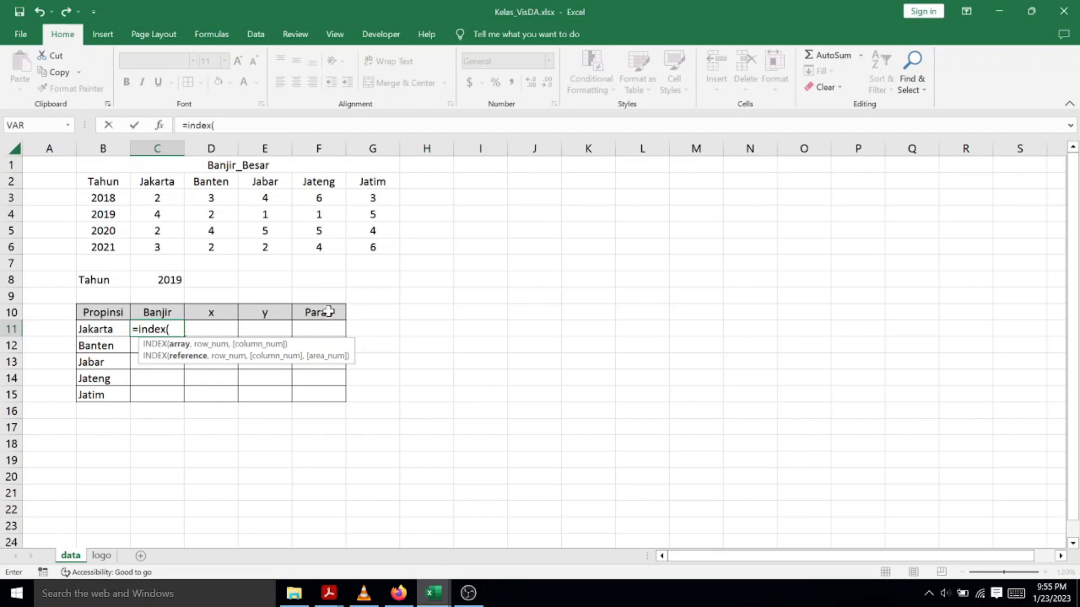
{"action": "left_click_drag", "start_coordinate": [172, 201], "coordinate": [360, 247]}
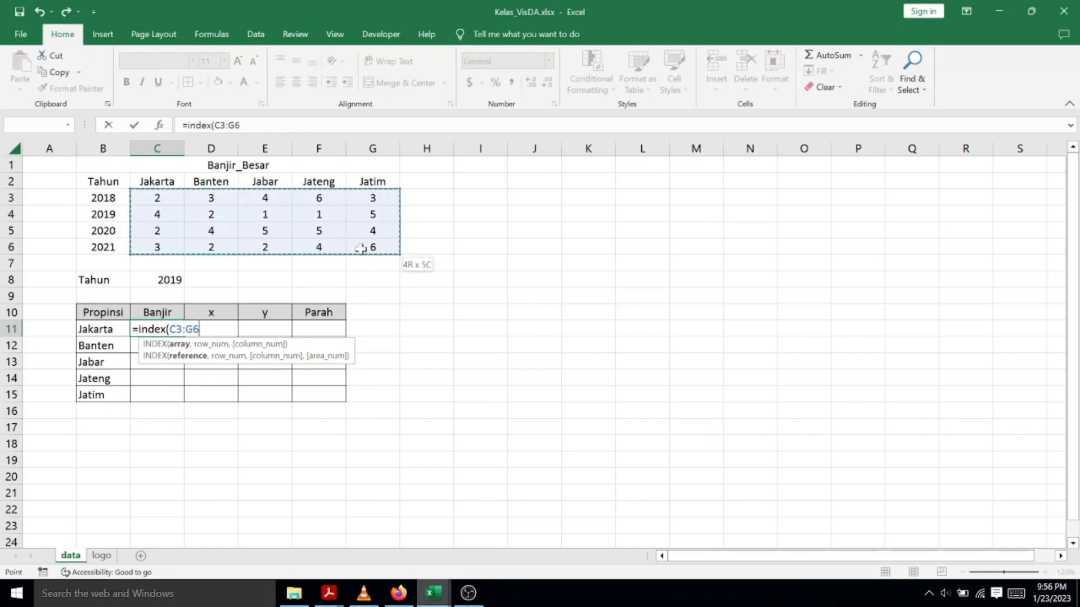
{"action": "type", "text": ","}
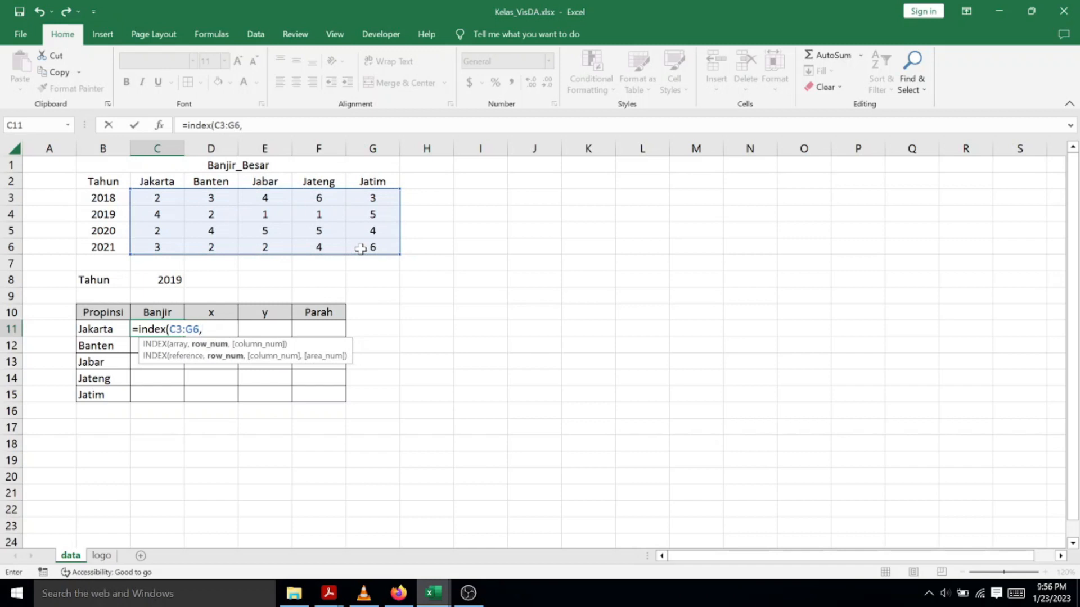
{"action": "type", "text": "match"}
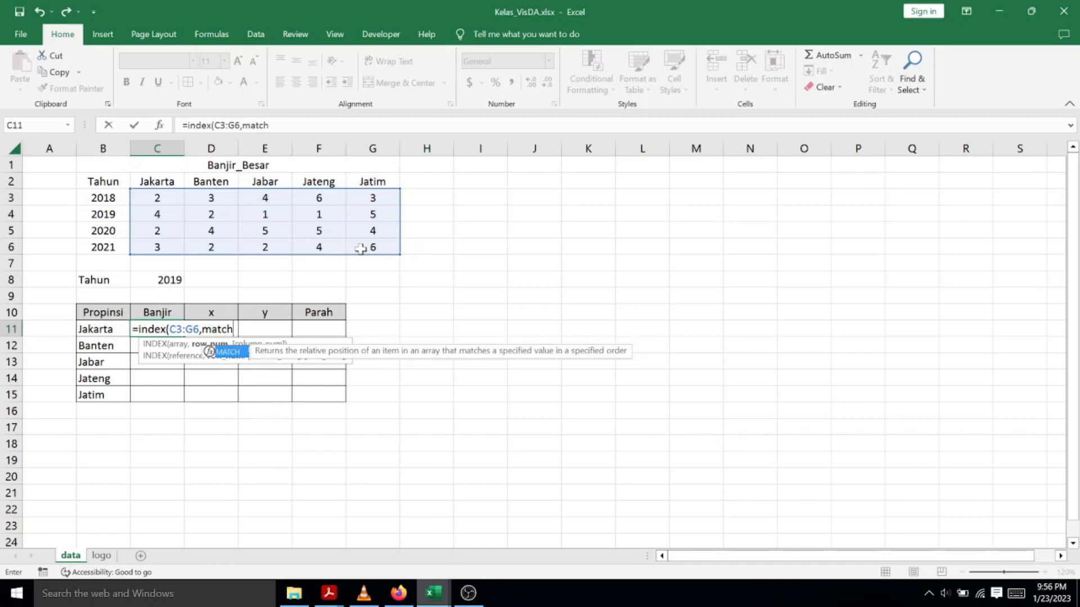
{"action": "type", "text": "("}
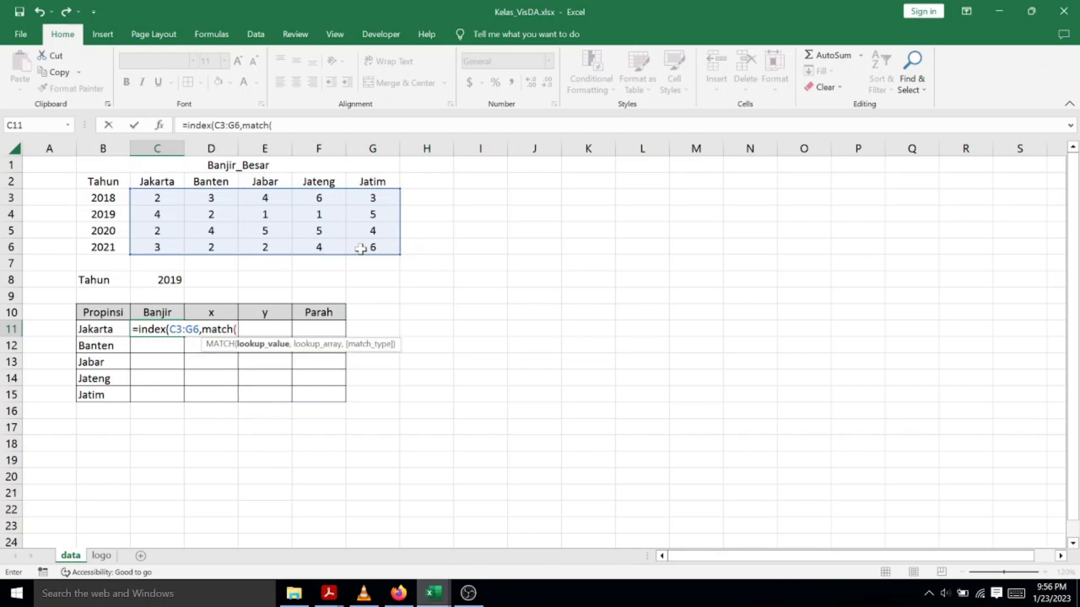
{"action": "left_click", "coordinate": [169, 280]}
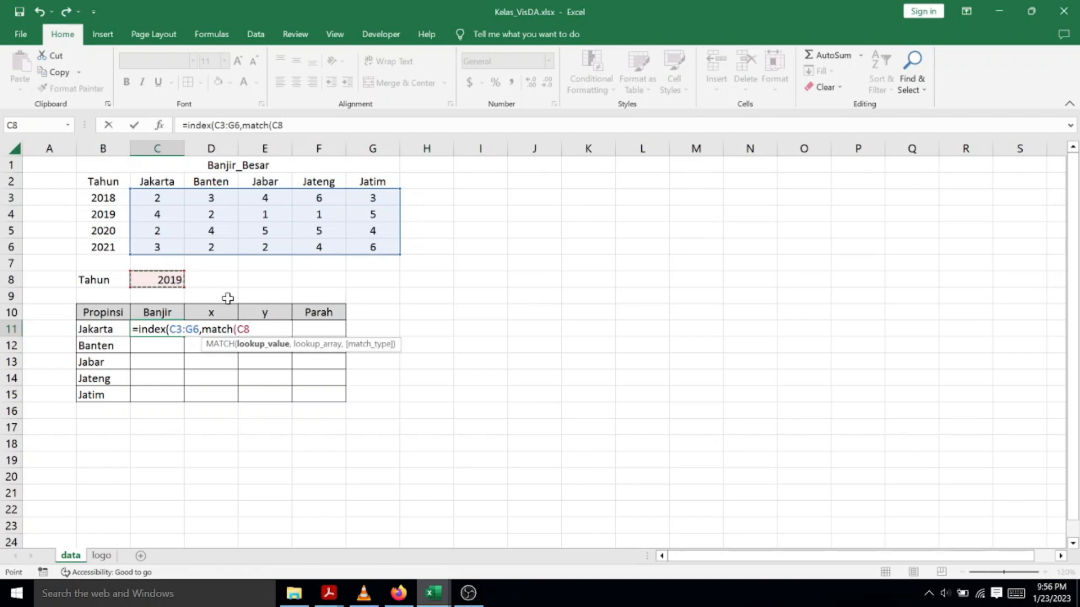
{"action": "type", "text": ","}
{"action": "left_click_drag", "start_coordinate": [109, 198], "coordinate": [109, 243]}
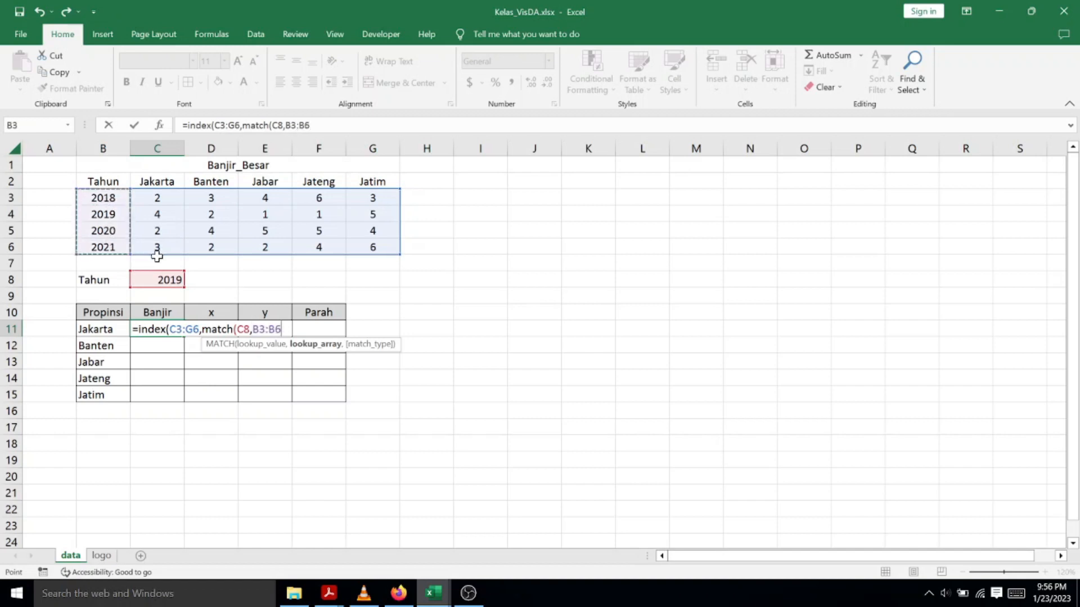
{"action": "type", "text": ","}
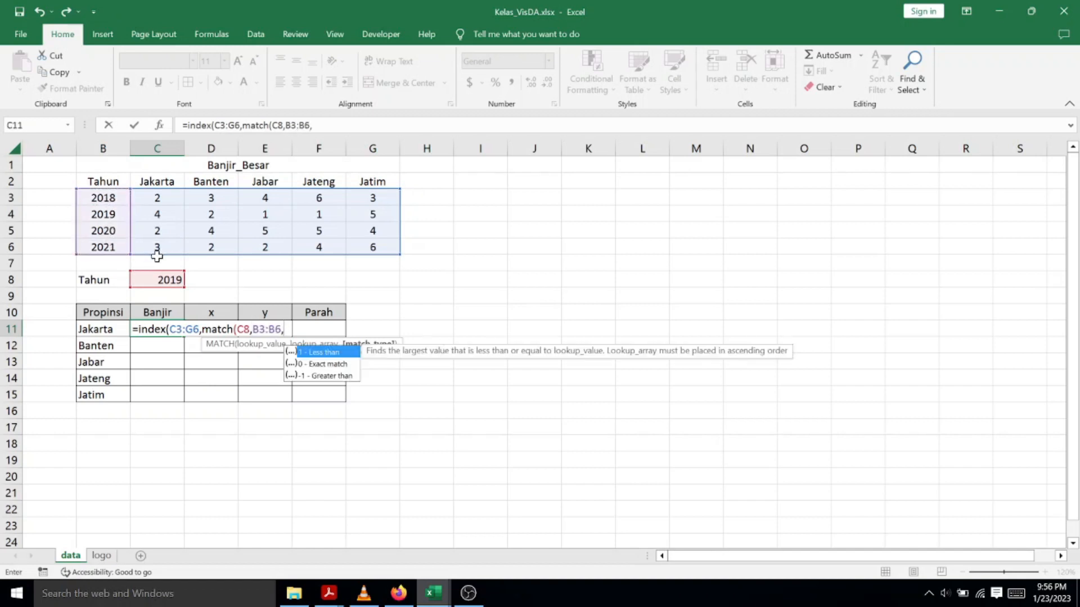
{"action": "type", "text": "0),matc"}
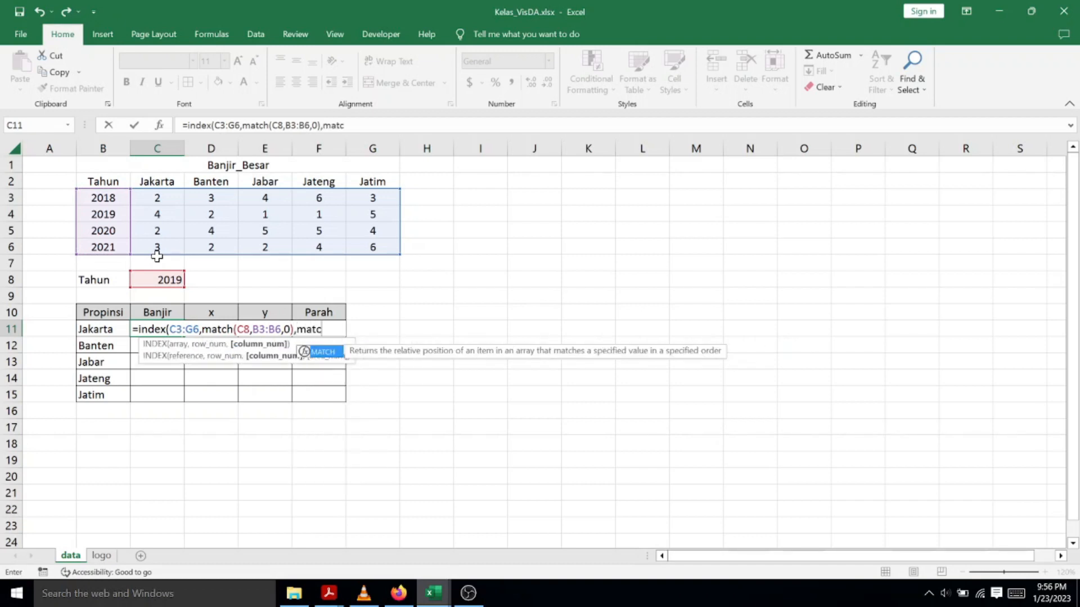
Complete the C11 formula with an exact MATCH of B11 in C2:G2 as column number, accepting the suggested correction
{"action": "type", "text": "h("}
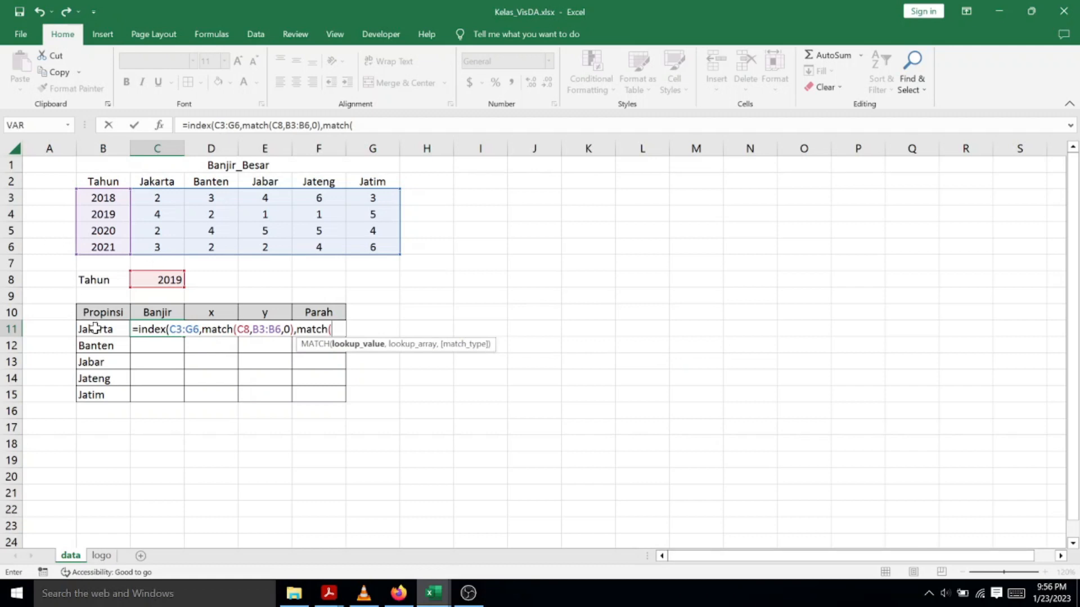
{"action": "left_click", "coordinate": [95, 328]}
{"action": "type", "text": ","}
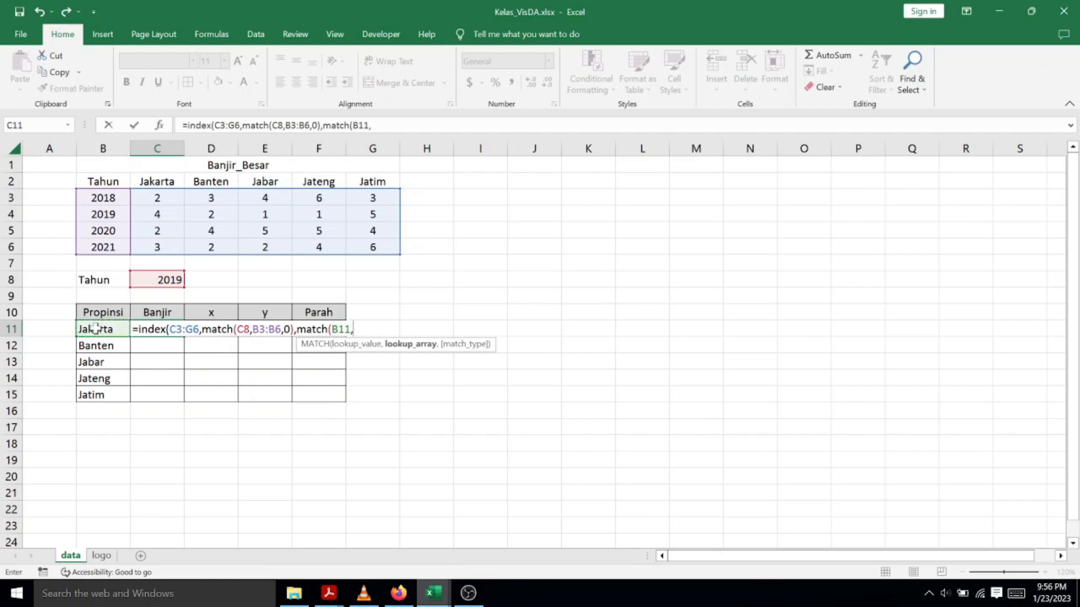
{"action": "left_click_drag", "start_coordinate": [155, 180], "coordinate": [372, 180]}
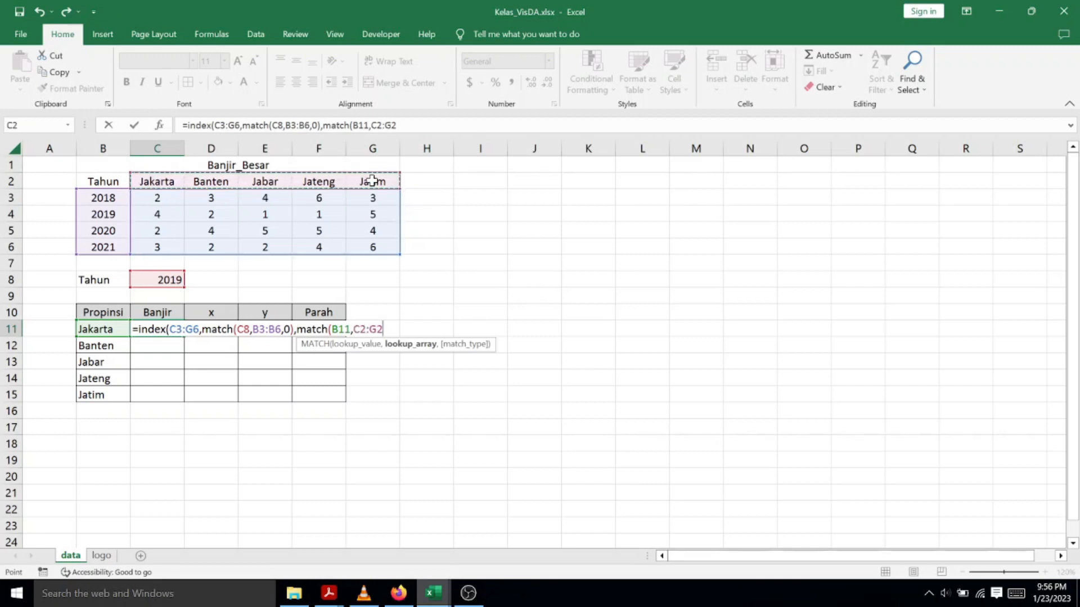
{"action": "type", "text": ",0"}
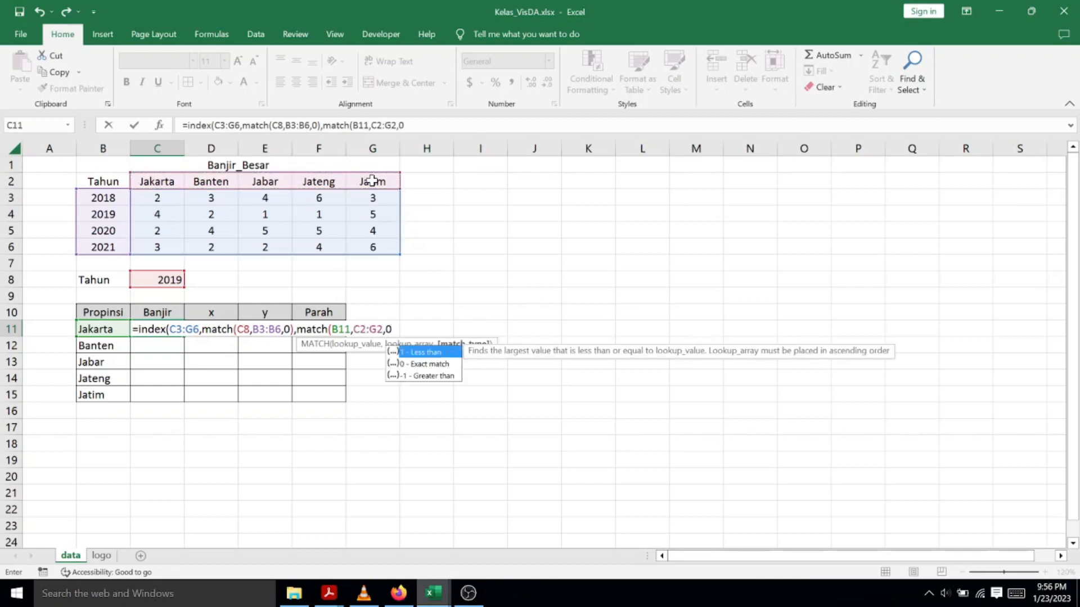
{"action": "type", "text": ")"}
{"action": "key", "text": "Return"}
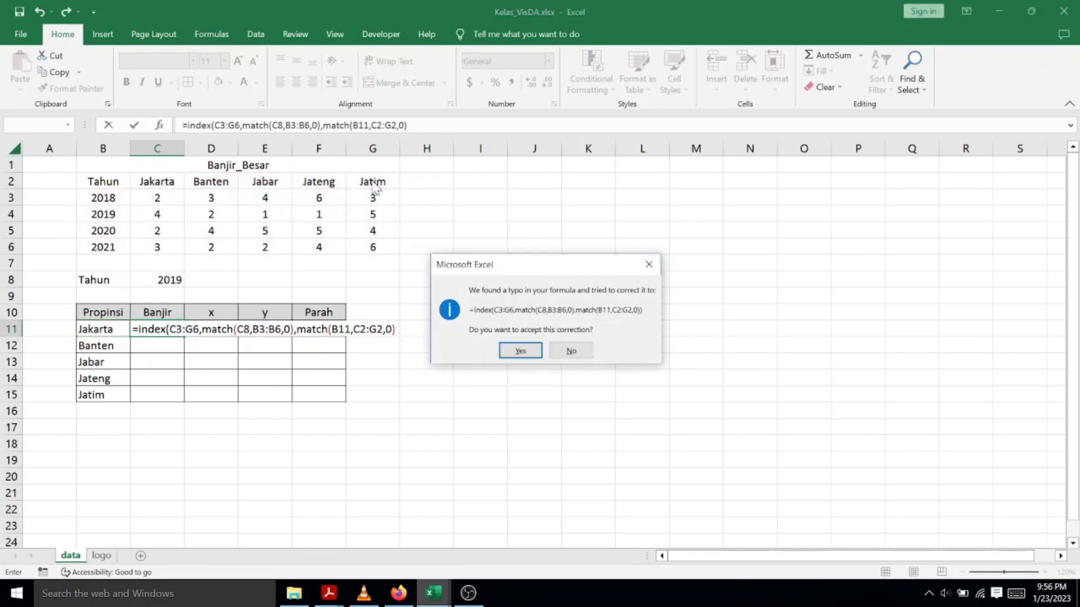
{"action": "left_click", "coordinate": [520, 351]}
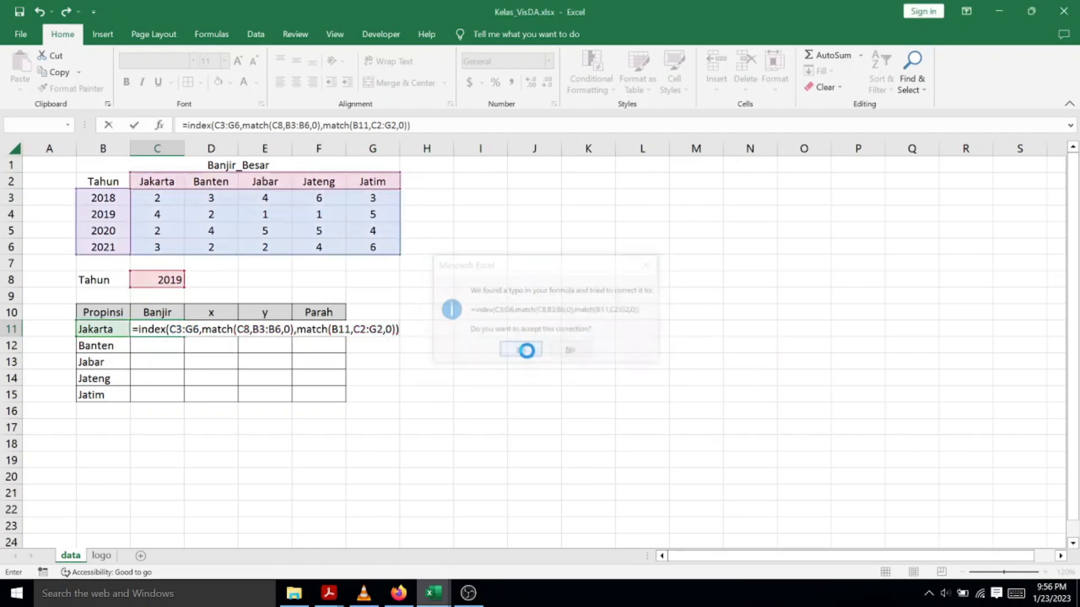
Center the table's body cells C11:F15 horizontally
{"action": "left_click_drag", "start_coordinate": [172, 323], "coordinate": [294, 391]}
{"action": "left_click", "coordinate": [296, 82]}
{"action": "left_click", "coordinate": [210, 360]}
Make the INDEX array in the C11 formula absolute as $C$3:$G$6
{"action": "left_click", "coordinate": [160, 332]}
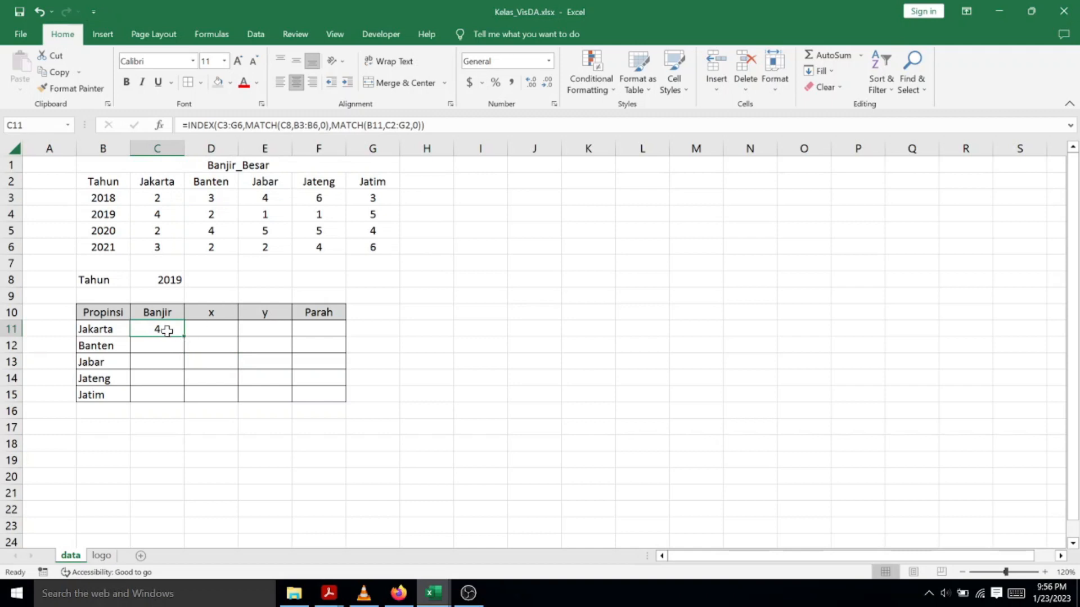
{"action": "left_click", "coordinate": [220, 125]}
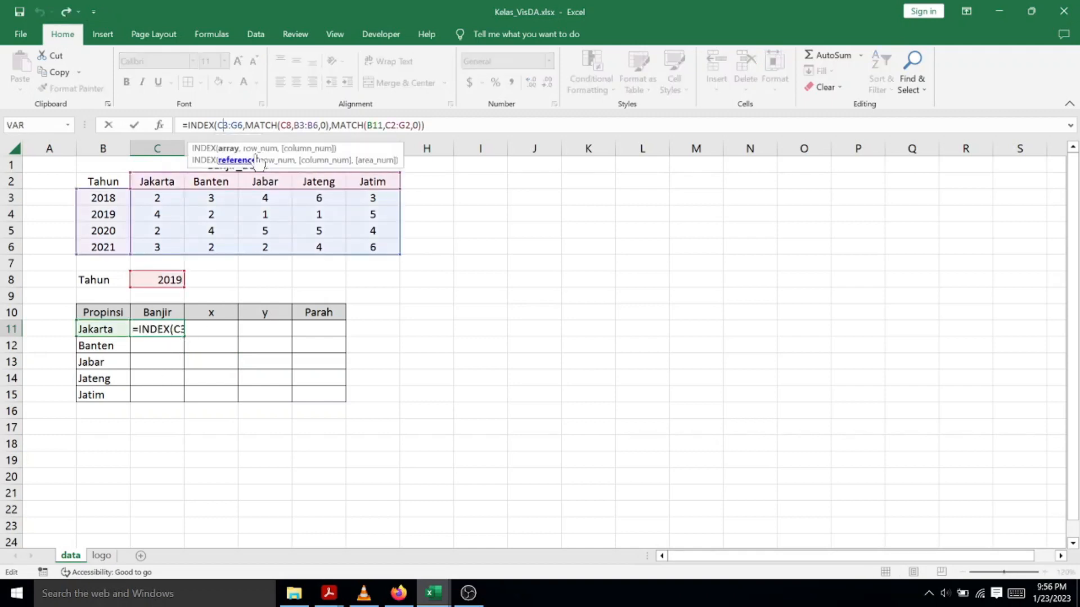
{"action": "type", "text": "$"}
{"action": "key", "text": "Right"}
{"action": "type", "text": "$"}
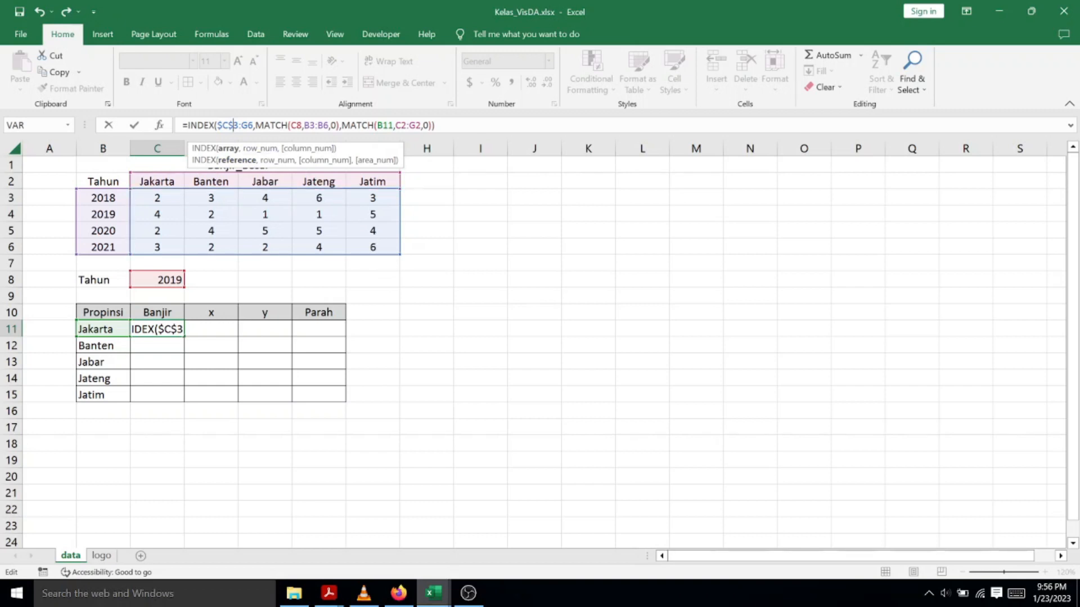
{"action": "key", "text": "Right"}
{"action": "key", "text": "Right"}
{"action": "key", "text": "Right"}
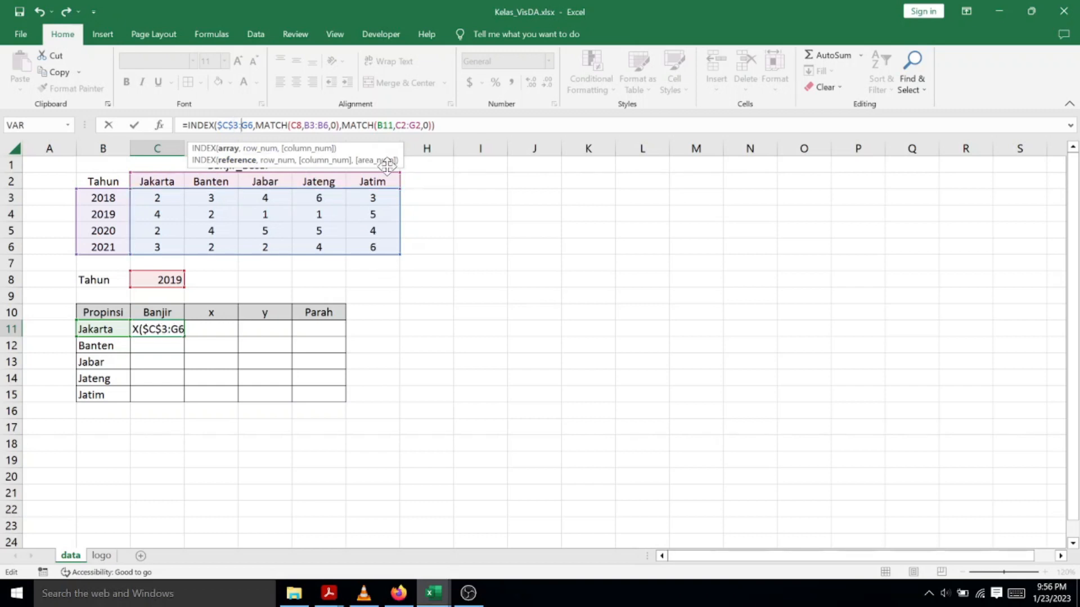
{"action": "key", "text": "Right"}
{"action": "type", "text": "$C"}
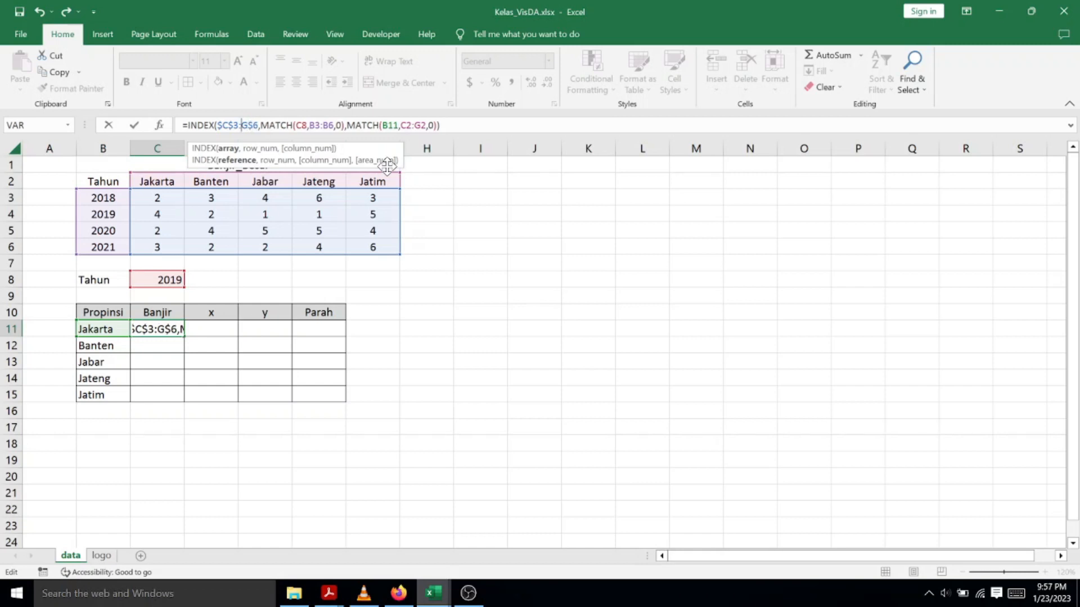
{"action": "type", "text": "$"}
Make the year lookup value in the C11 formula's first MATCH absolute as $C$8
{"action": "key", "text": "Right"}
{"action": "key", "text": "Right"}
{"action": "key", "text": "Right"}
{"action": "key", "text": "Right"}
{"action": "key", "text": "Right"}
{"action": "key", "text": "Right"}
{"action": "key", "text": "Right"}
{"action": "key", "text": "Right"}
{"action": "key", "text": "Right"}
{"action": "key", "text": "Right"}
{"action": "key", "text": "Right"}
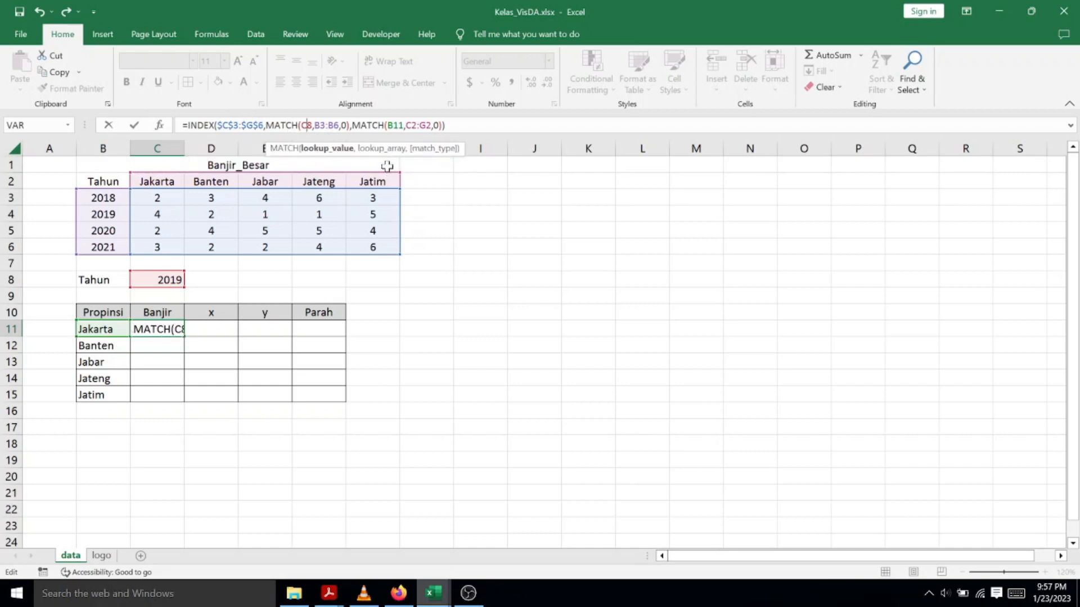
{"action": "type", "text": "$"}
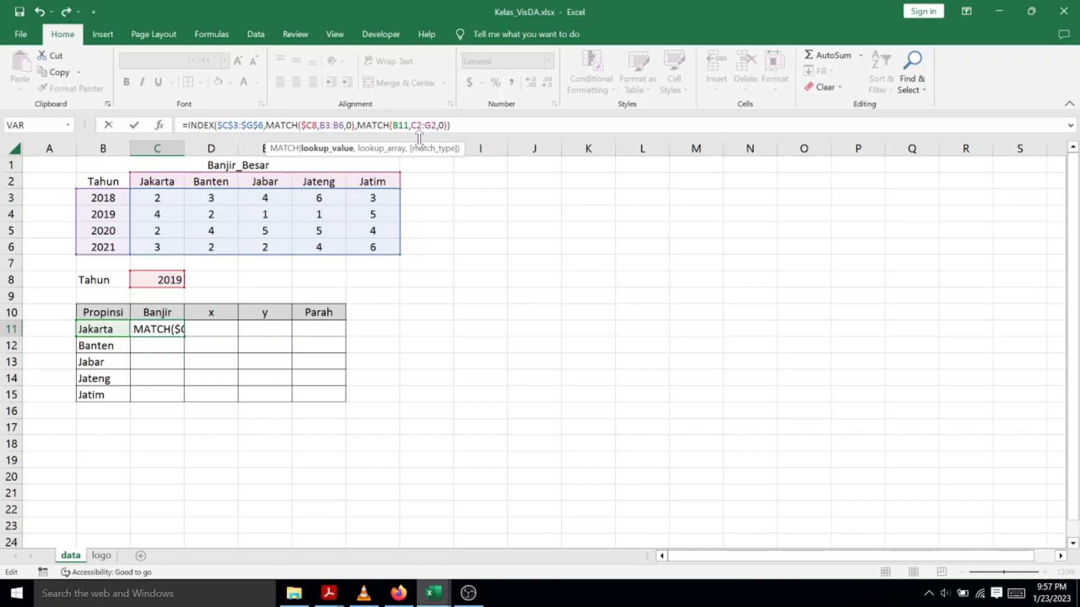
{"action": "key", "text": "Right"}
{"action": "type", "text": "$"}
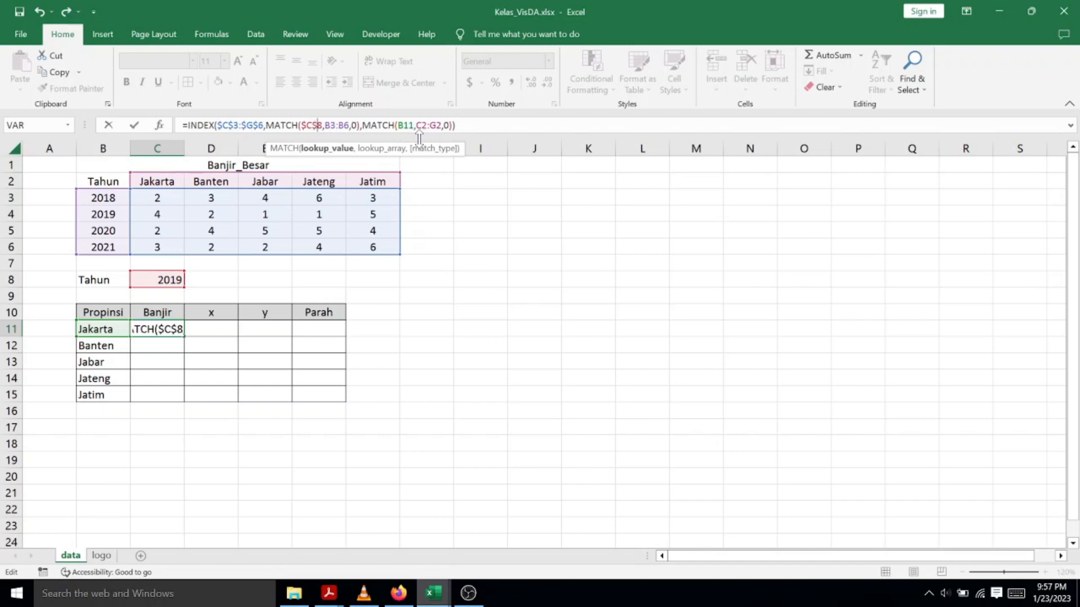
Make the year lookup range in the C11 formula's first MATCH absolute as $B$3:$B$6
{"action": "key", "text": "Right"}
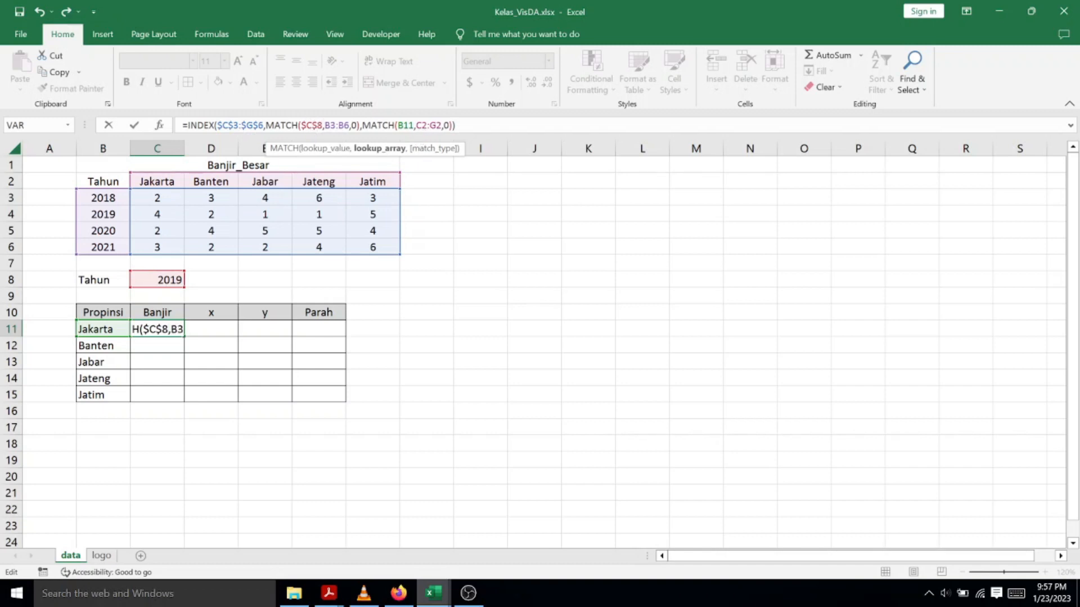
{"action": "type", "text": "$"}
{"action": "key", "text": "Right"}
{"action": "type", "text": "$"}
{"action": "key", "text": "Right"}
{"action": "key", "text": "Right"}
{"action": "type", "text": "$"}
{"action": "key", "text": "Right"}
{"action": "type", "text": "$"}
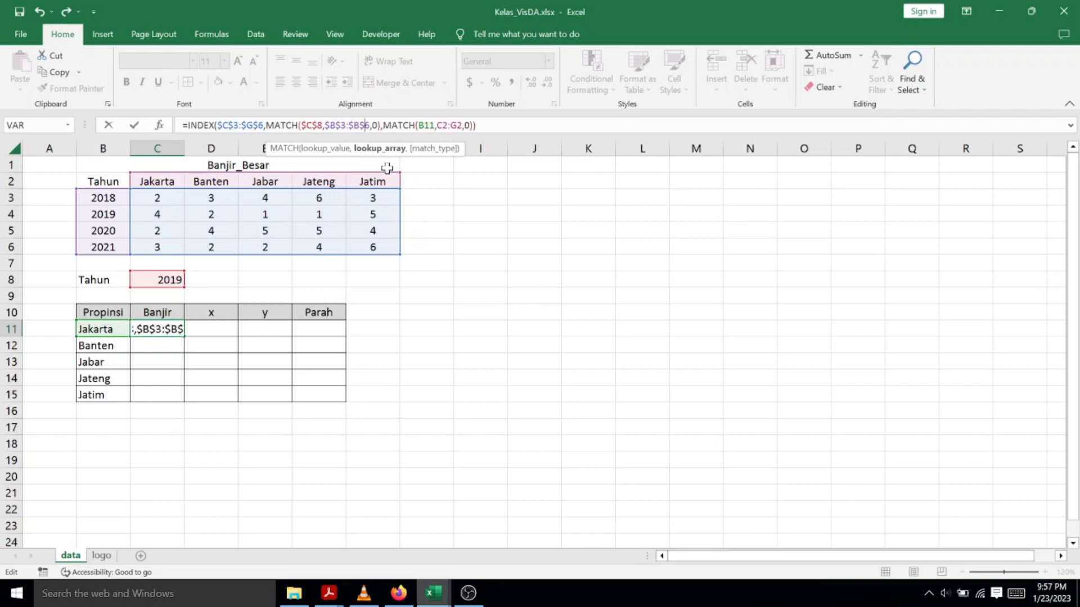
Make the province lookup range in the C11 formula's second MATCH absolute as $C$2:$G$2 and commit the formula
{"action": "key", "text": "Right"}
{"action": "key", "text": "Right"}
{"action": "key", "text": "Right"}
{"action": "key", "text": "Right"}
{"action": "key", "text": "Right"}
{"action": "key", "text": "Right"}
{"action": "key", "text": "Right"}
{"action": "key", "text": "Right"}
{"action": "key", "text": "Right"}
{"action": "key", "text": "Right"}
{"action": "key", "text": "Right"}
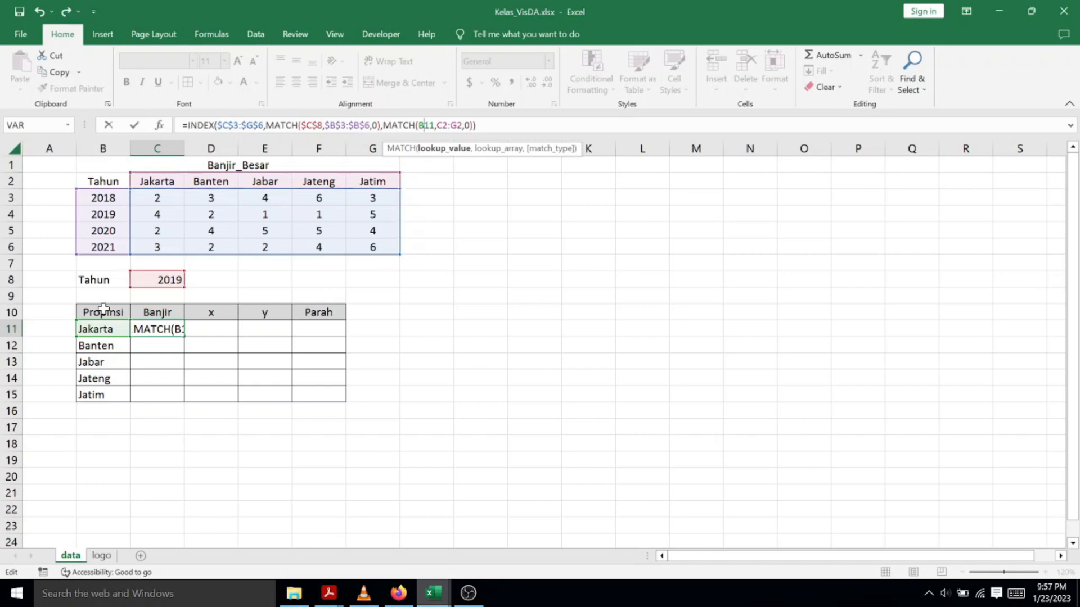
{"action": "key", "text": "Right"}
{"action": "key", "text": "Right"}
{"action": "key", "text": "Right"}
{"action": "key", "text": "Right"}
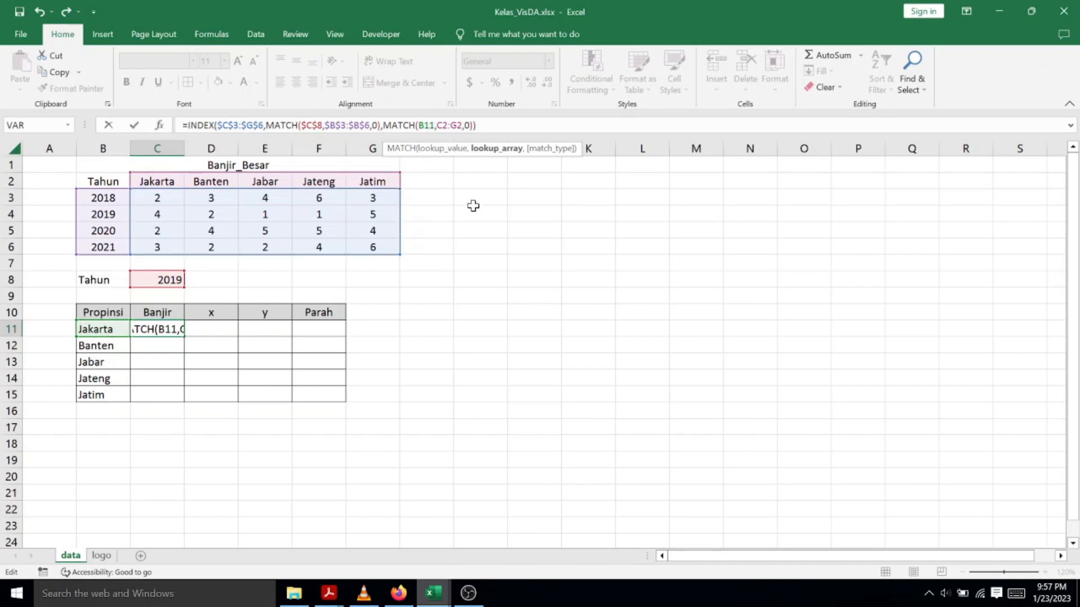
{"action": "type", "text": "$C"}
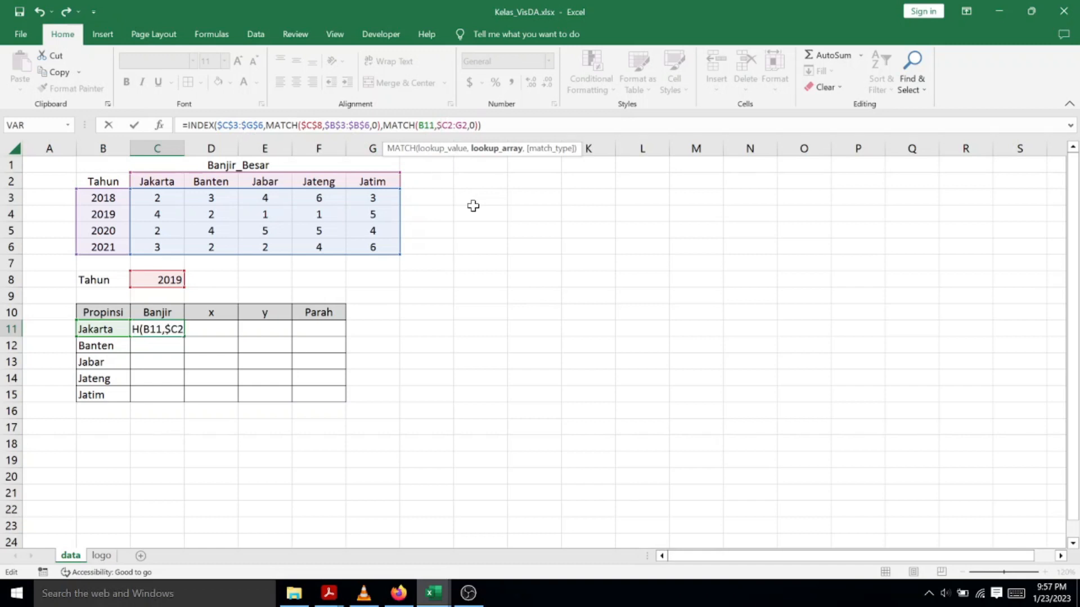
{"action": "type", "text": "$"}
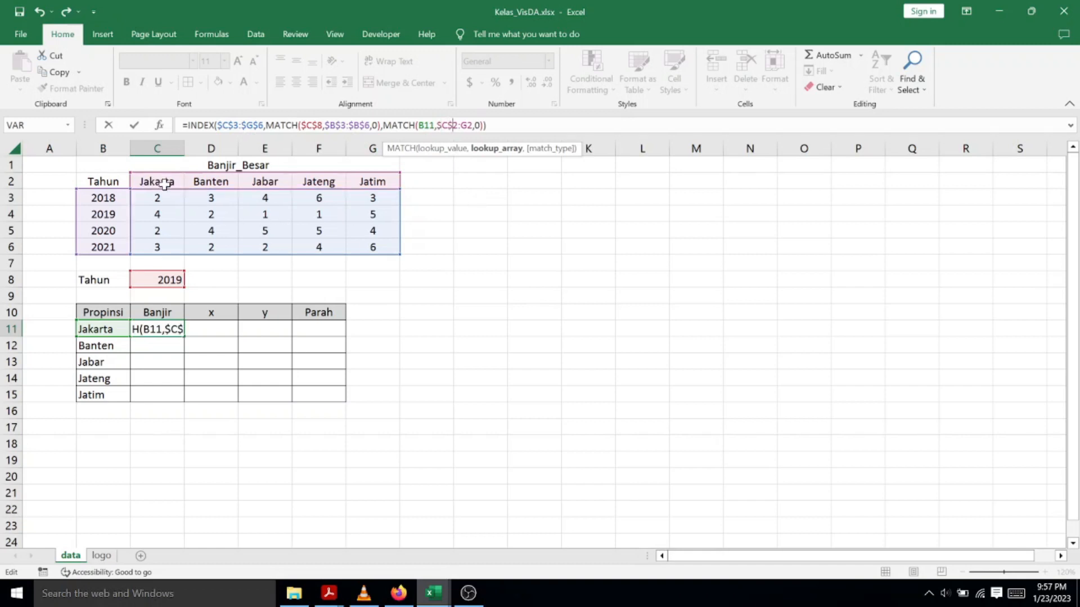
{"action": "key", "text": "Right"}
{"action": "key", "text": "Right"}
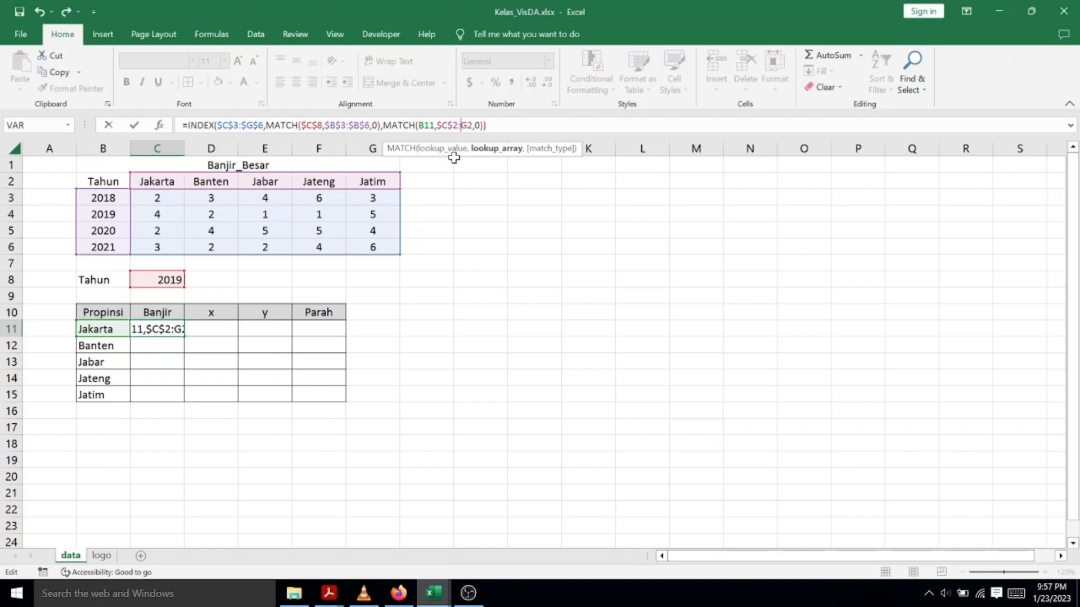
{"action": "type", "text": "$"}
{"action": "key", "text": "Right"}
{"action": "type", "text": "$"}
{"action": "key", "text": "Return"}
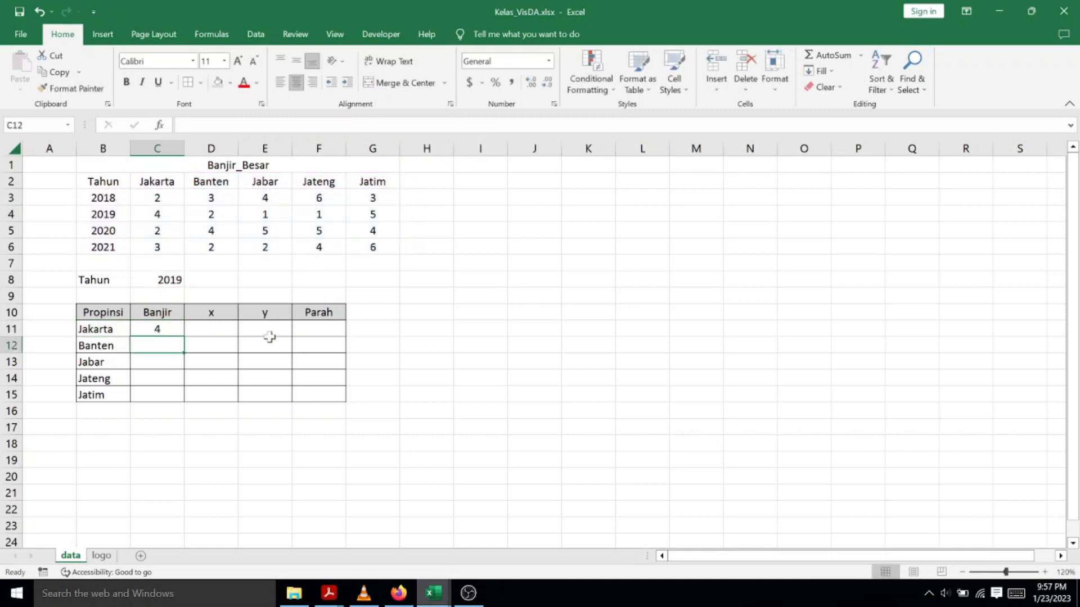
Fill the C11 formula down through C15 for the remaining provinces
{"action": "left_click", "coordinate": [170, 332]}
{"action": "left_click_drag", "start_coordinate": [185, 338], "coordinate": [185, 397]}
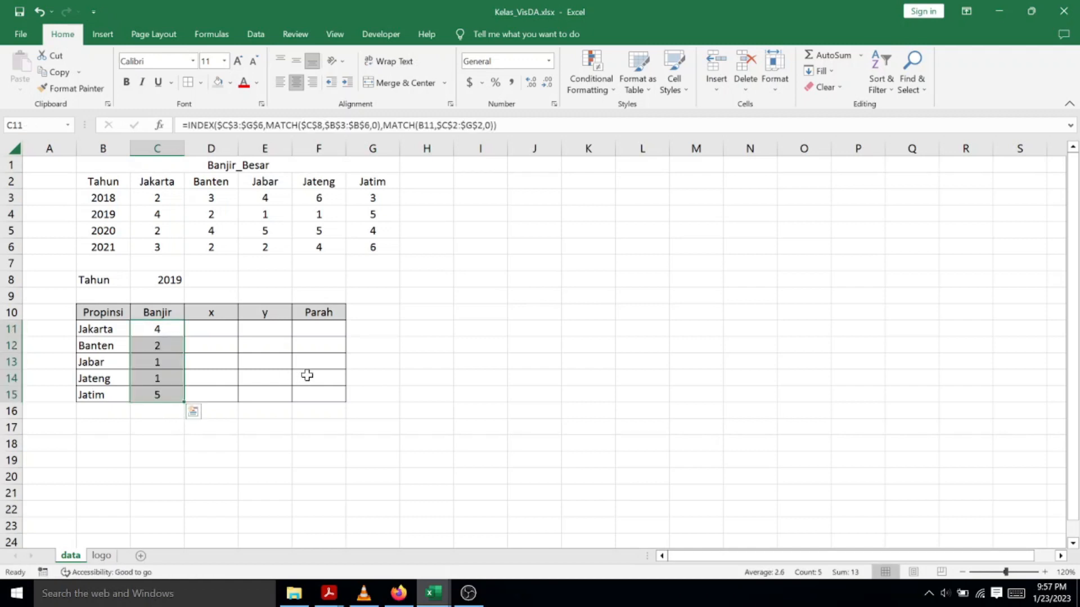
{"action": "left_click", "coordinate": [336, 365]}
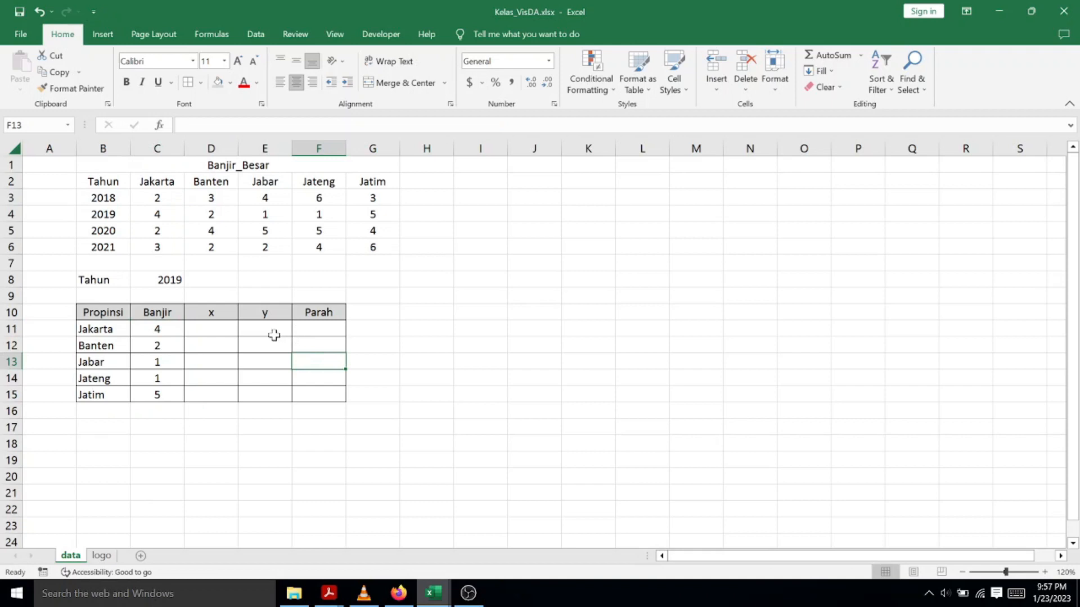
Enter 1 as Jakarta's x value in D11
{"action": "left_click", "coordinate": [214, 333]}
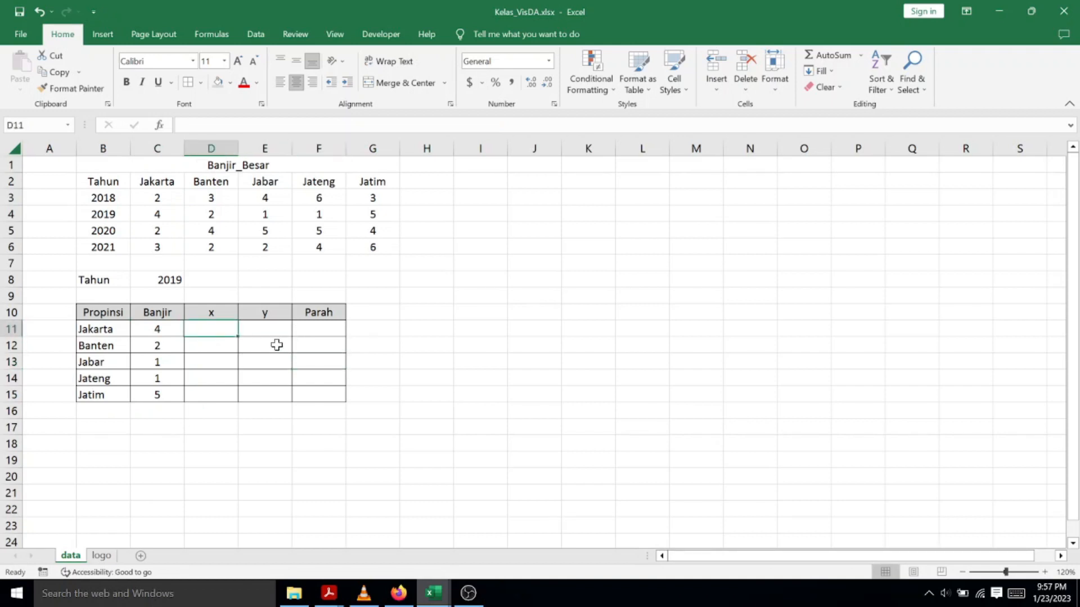
{"action": "type", "text": "1"}
{"action": "key", "text": "Return"}
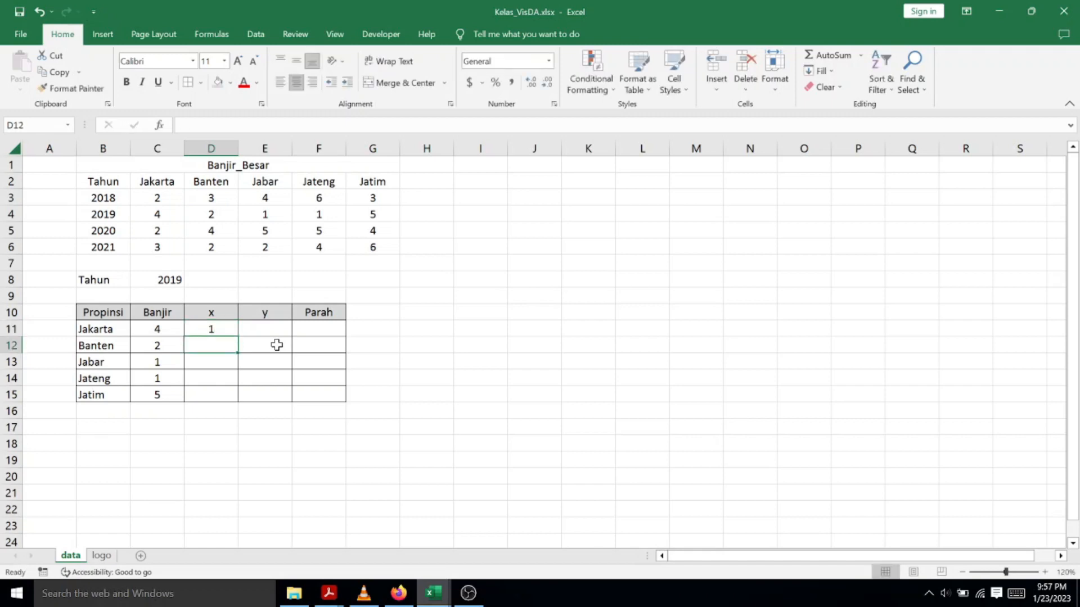
Try using the years 2018 to 2021, copied from B3:B6, as x values from D11 down, and undo these changes
{"action": "key", "text": "Up"}
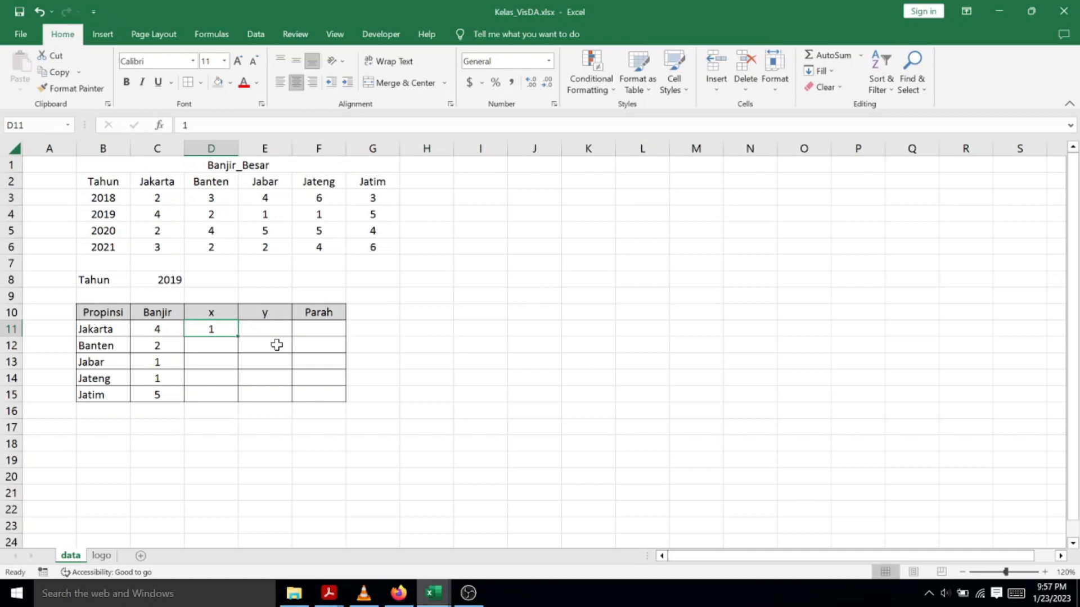
{"action": "type", "text": "2018"}
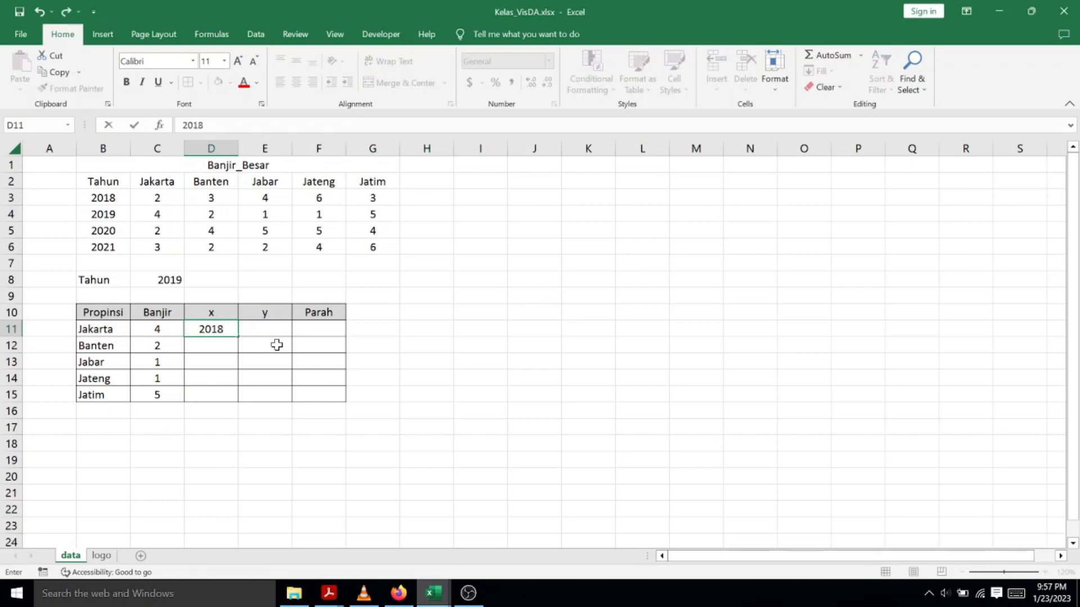
{"action": "key", "text": "Return"}
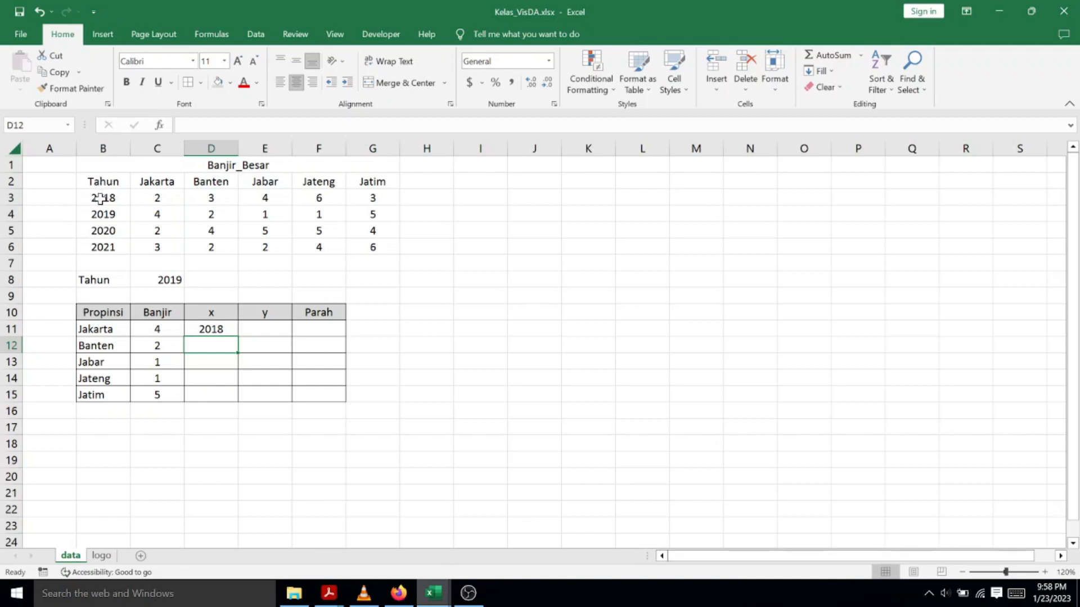
{"action": "left_click_drag", "start_coordinate": [100, 198], "coordinate": [103, 248]}
{"action": "key", "text": "ctrl+c"}
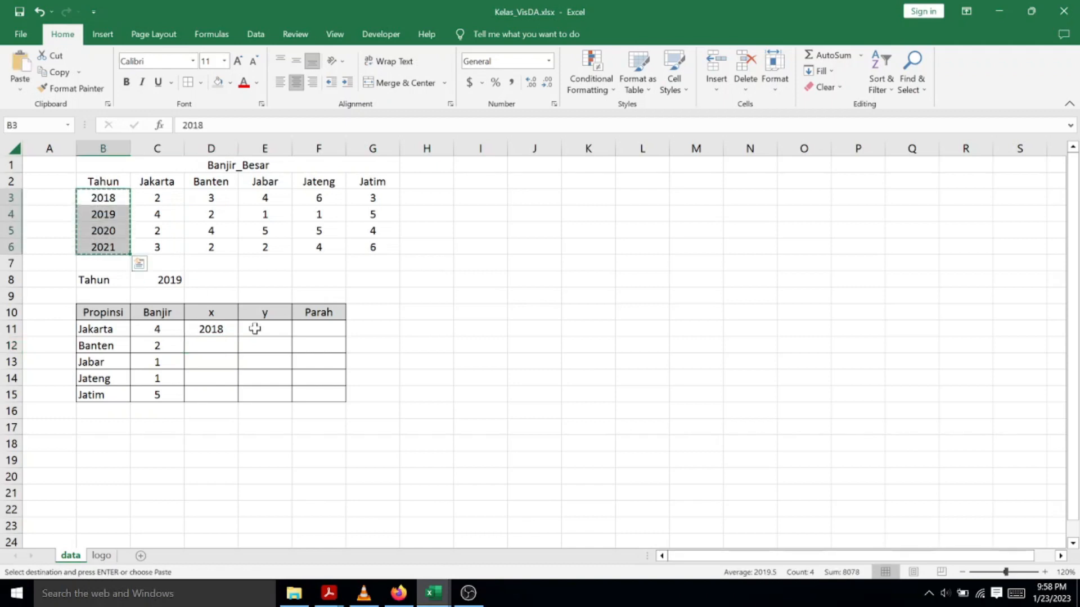
{"action": "left_click", "coordinate": [225, 330]}
{"action": "key", "text": "ctrl+v"}
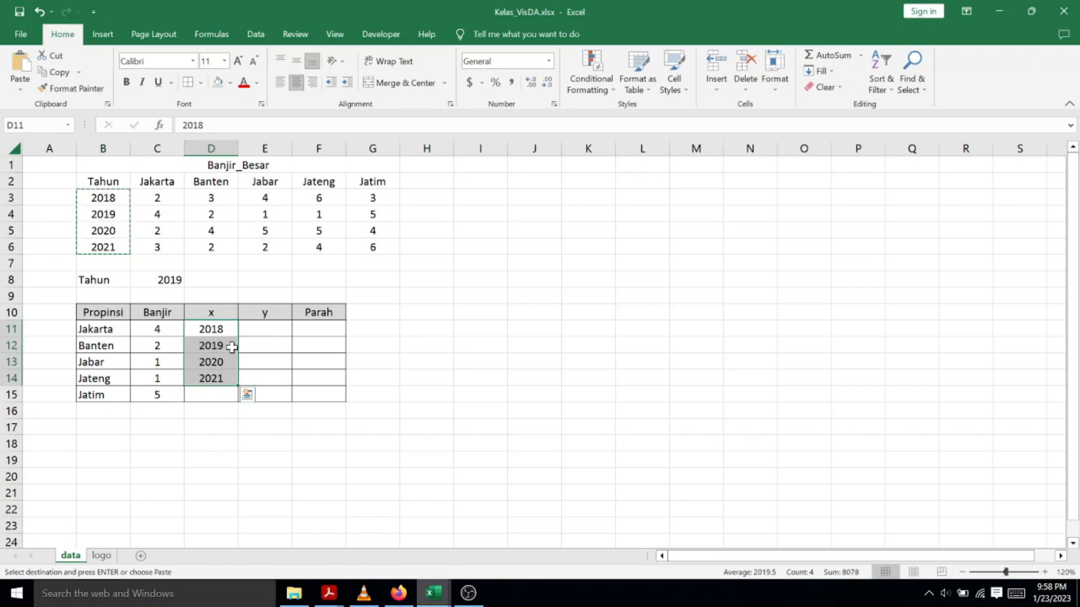
{"action": "key", "text": "ctrl+z"}
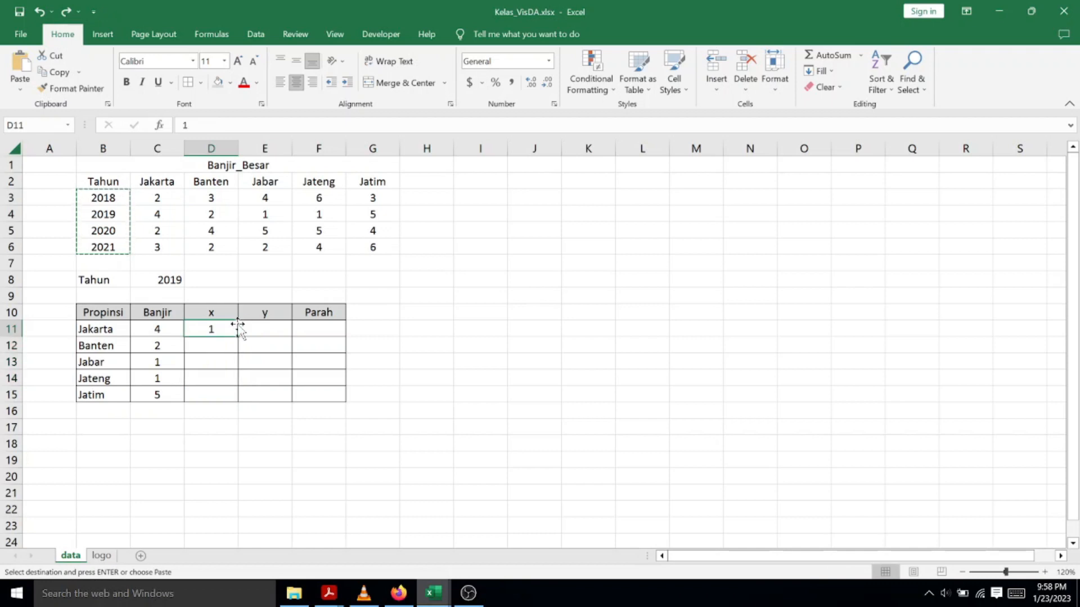
Enter the x values 2, 3, 4 and 5 in D12:D15 for Banten through Jatim
{"action": "key", "text": "Down"}
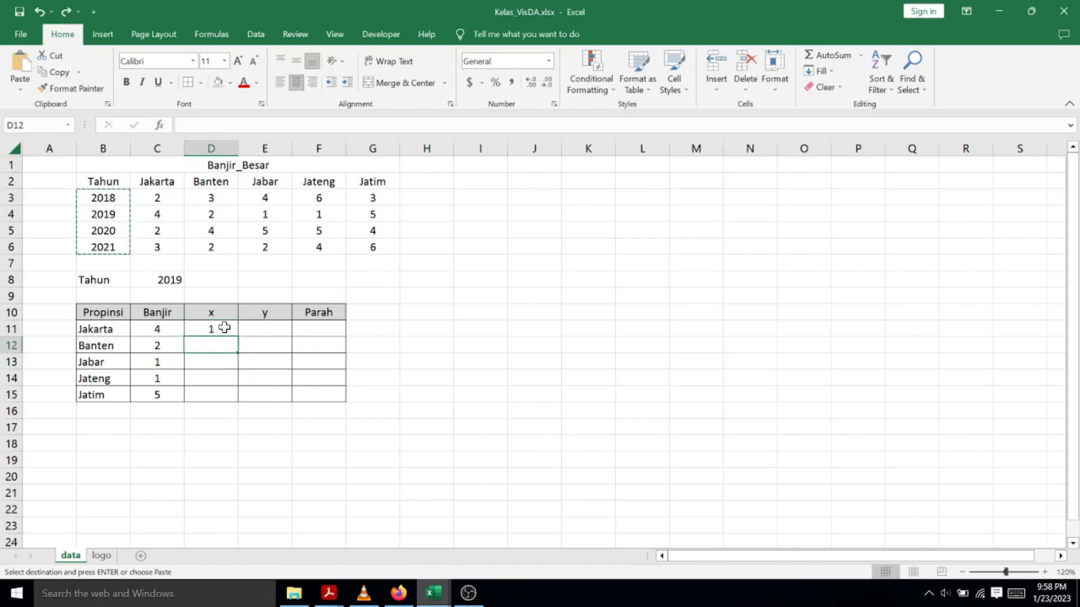
{"action": "type", "text": "2"}
{"action": "key", "text": "Return"}
{"action": "type", "text": "3"}
{"action": "key", "text": "Return"}
{"action": "type", "text": "4"}
{"action": "key", "text": "Return"}
{"action": "type", "text": "5"}
{"action": "key", "text": "Return"}
Enter the y values 6, 4, 6, 4 and 6 in E11:E15 for the five provinces
{"action": "key", "text": "Up"}
{"action": "key", "text": "Up"}
{"action": "key", "text": "Up"}
{"action": "key", "text": "Up"}
{"action": "key", "text": "Up"}
{"action": "key", "text": "Right"}
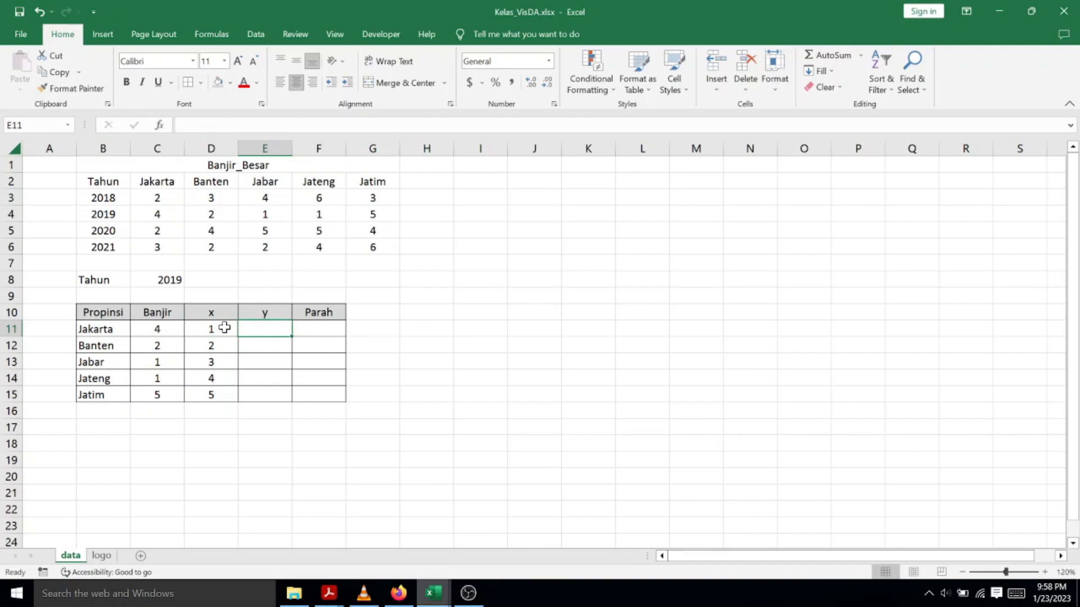
{"action": "type", "text": "6"}
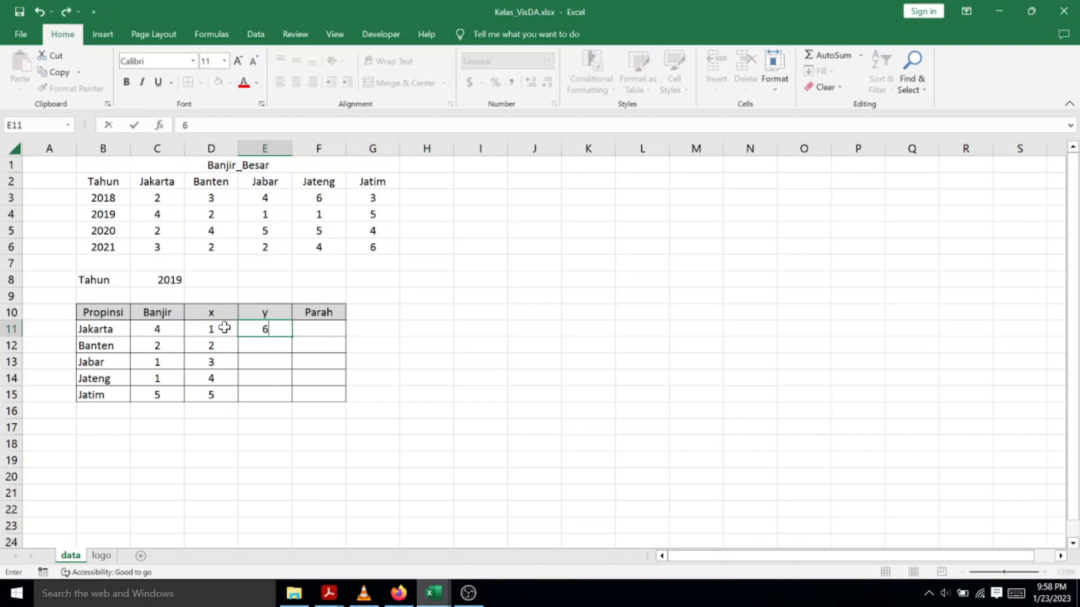
{"action": "key", "text": "Return"}
{"action": "type", "text": "4"}
{"action": "key", "text": "Return"}
{"action": "type", "text": "6"}
{"action": "key", "text": "Return"}
{"action": "type", "text": "4"}
{"action": "key", "text": "Return"}
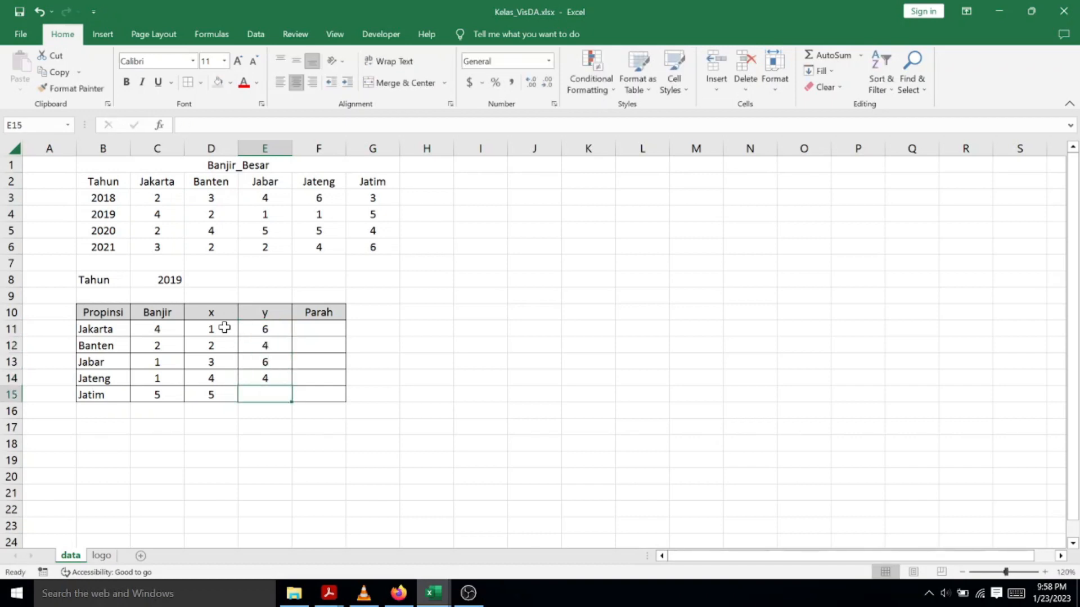
{"action": "type", "text": "6"}
{"action": "key", "text": "Return"}
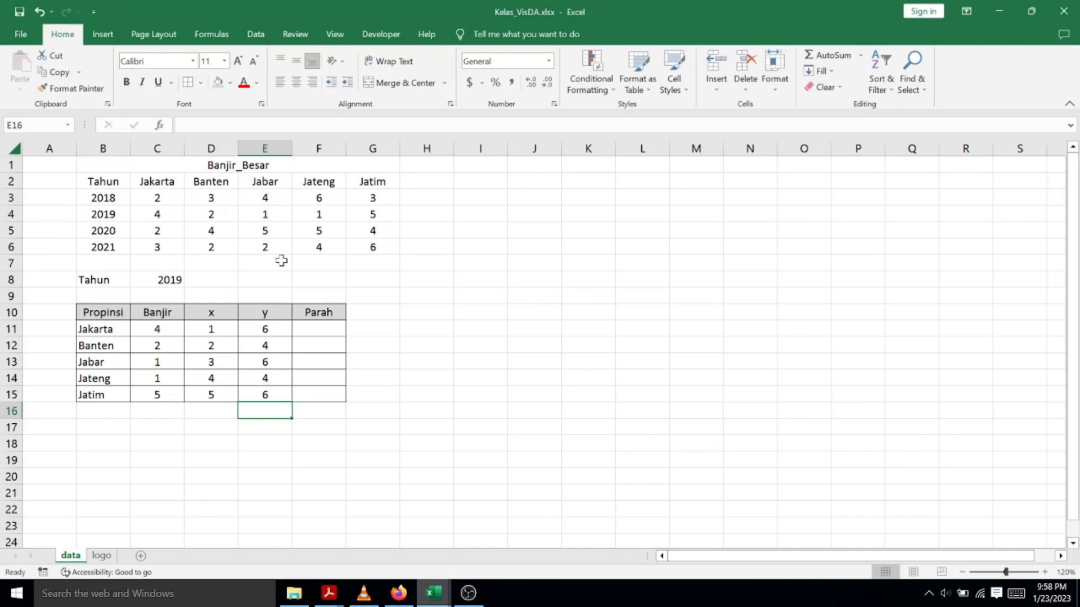
Enter the formula =IF(MAX(C11:C15)=C11,C11,"") in F11 as Jakarta's Parah value
{"action": "left_click", "coordinate": [314, 328]}
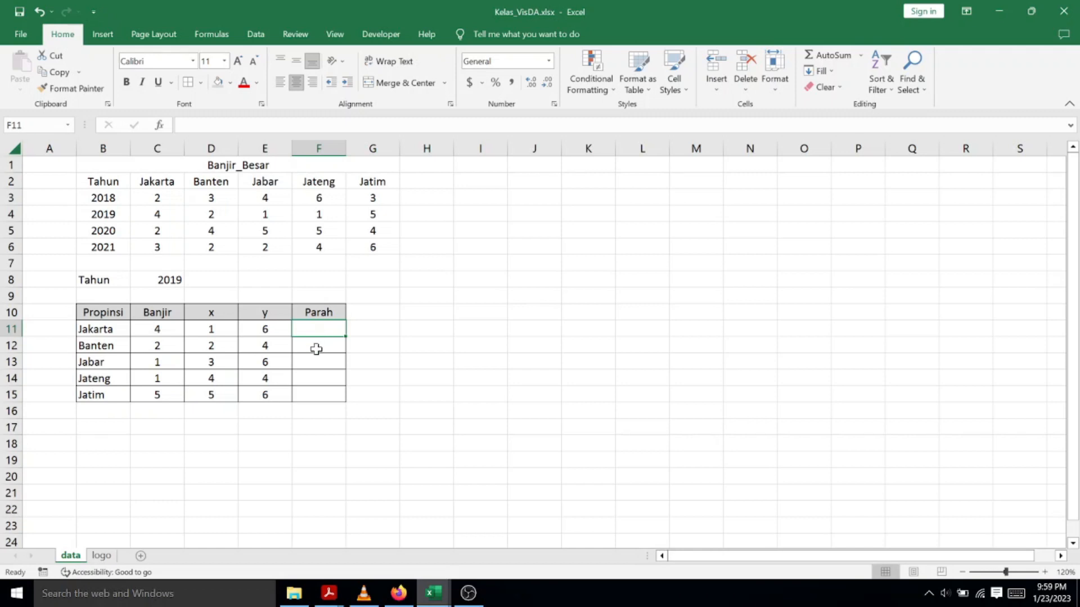
{"action": "type", "text": "="}
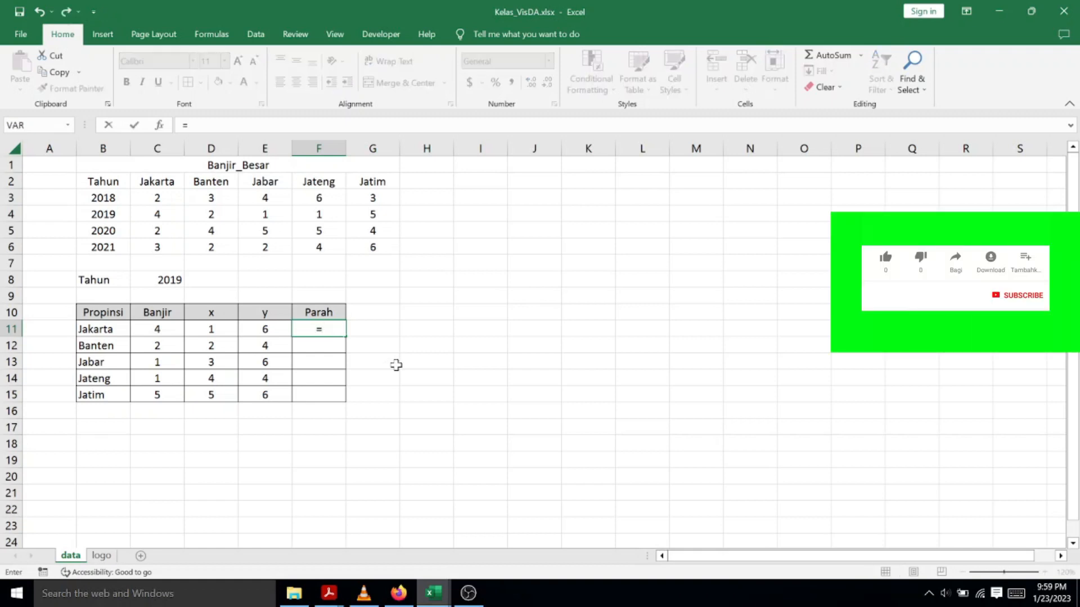
{"action": "type", "text": "if("}
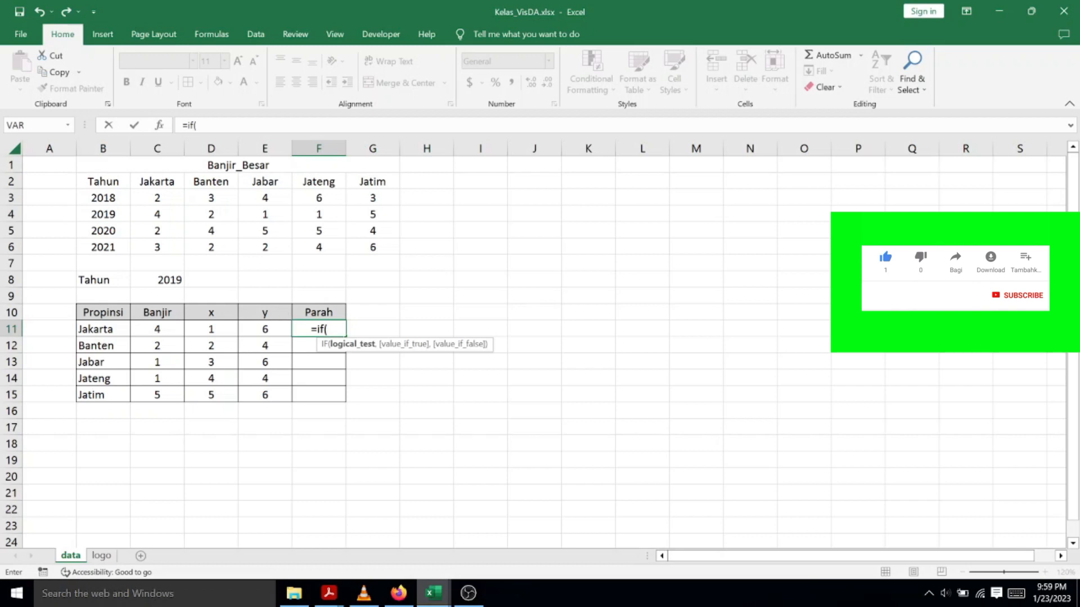
{"action": "type", "text": "max("}
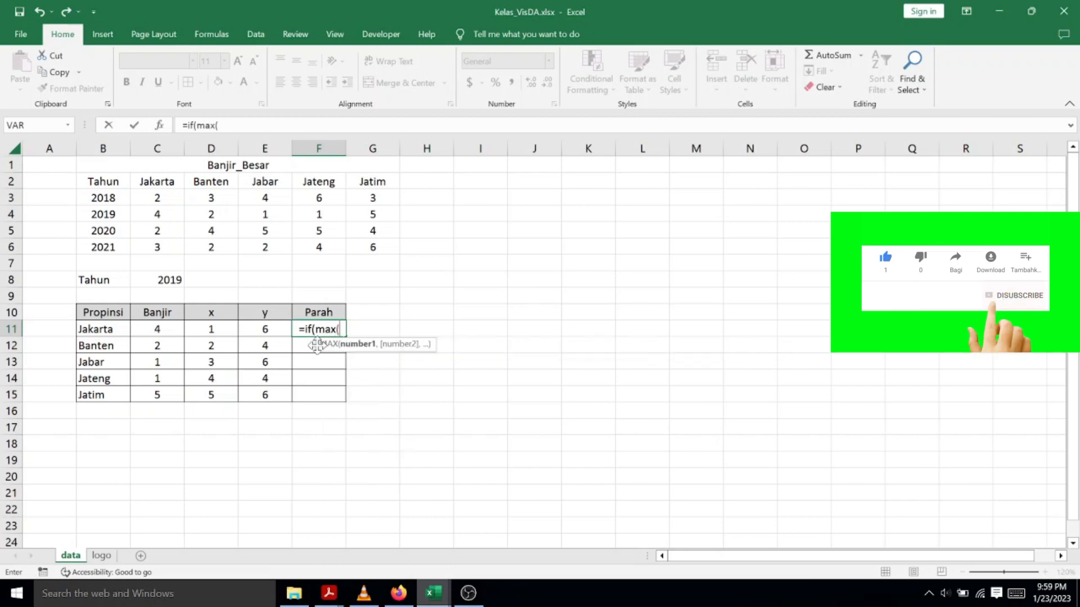
{"action": "left_click_drag", "start_coordinate": [149, 324], "coordinate": [164, 397]}
{"action": "left_click", "coordinate": [265, 125]}
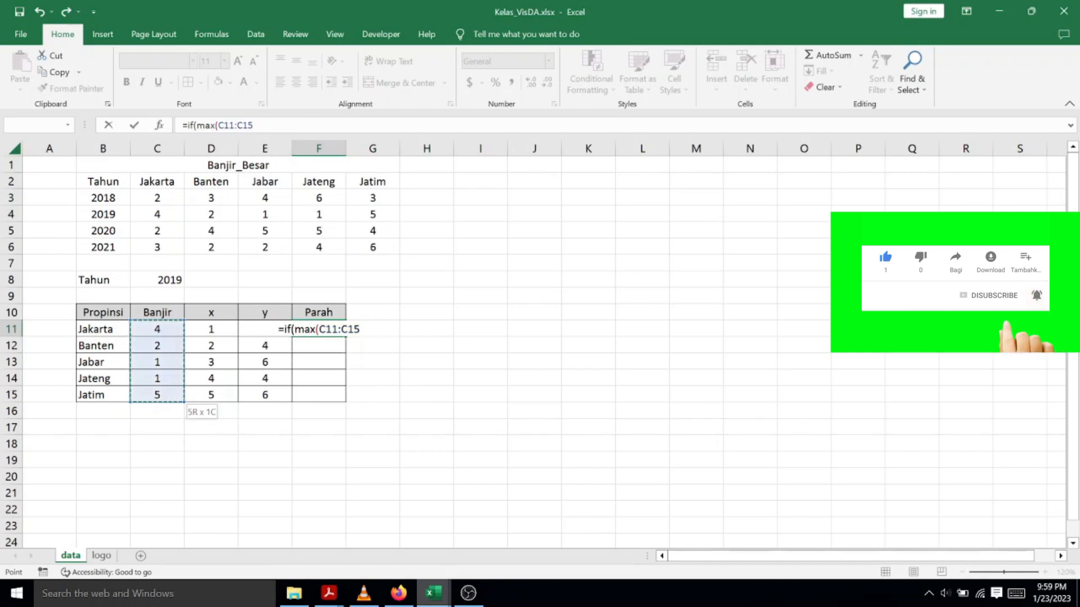
{"action": "type", "text": ")="}
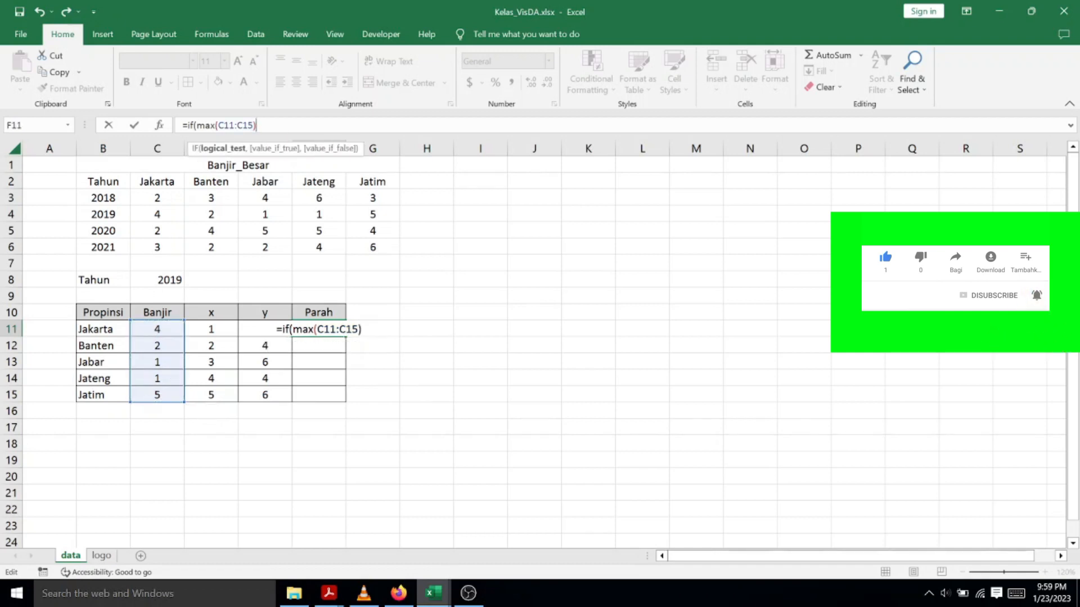
{"action": "left_click", "coordinate": [152, 325]}
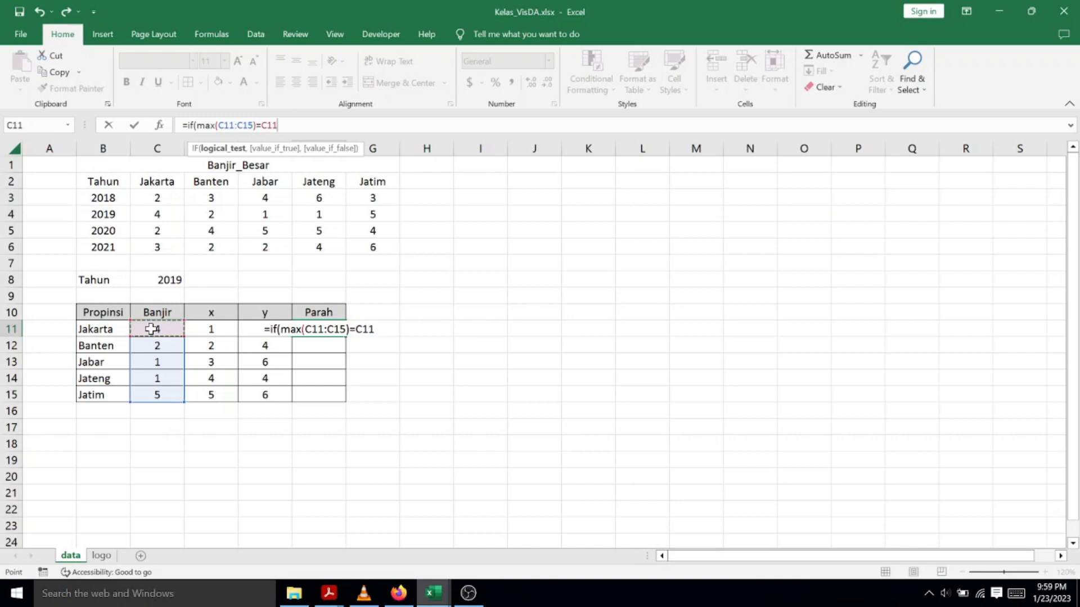
{"action": "type", "text": ","}
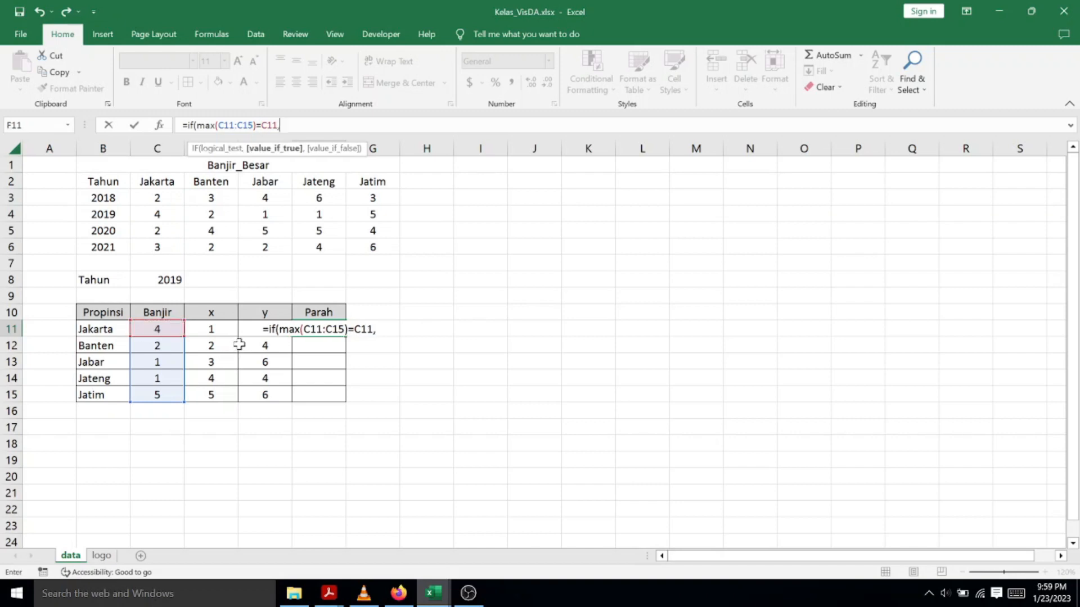
{"action": "left_click", "coordinate": [162, 330]}
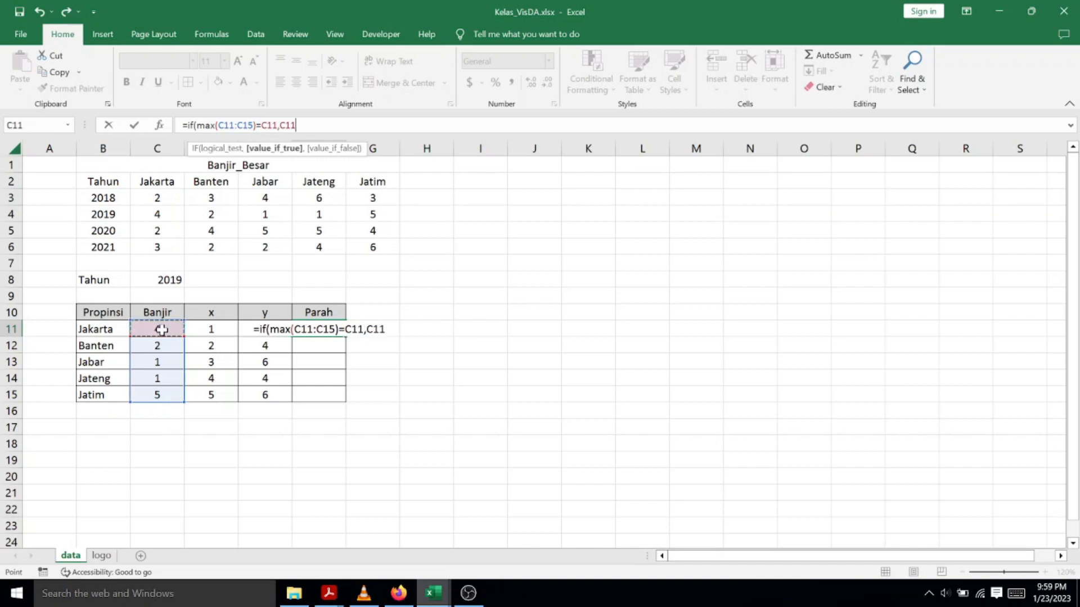
{"action": "type", "text": ",\"\""}
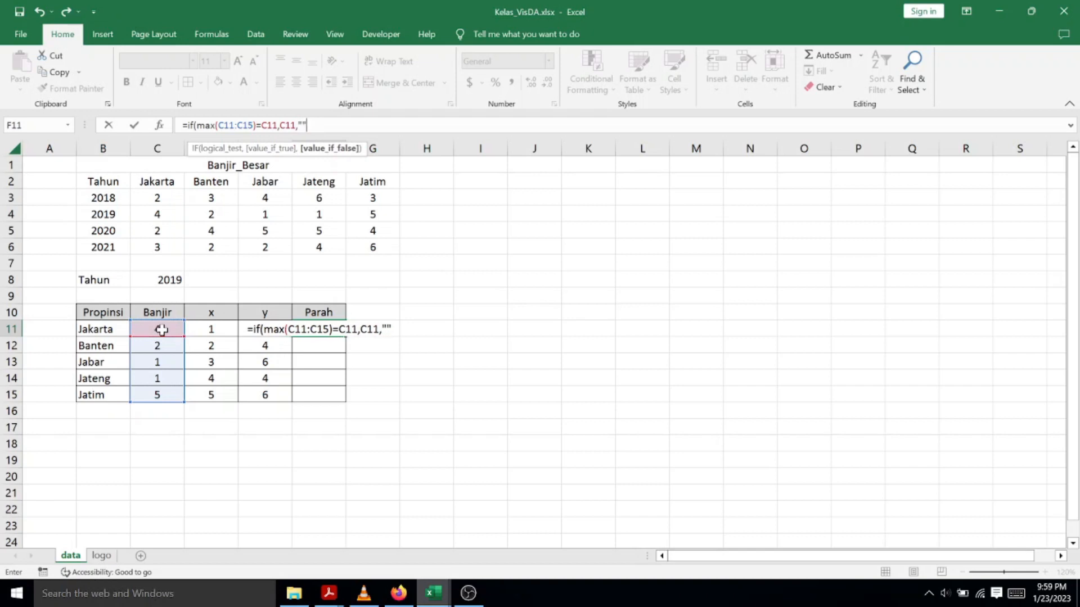
{"action": "type", "text": ")"}
{"action": "key", "text": "Return"}
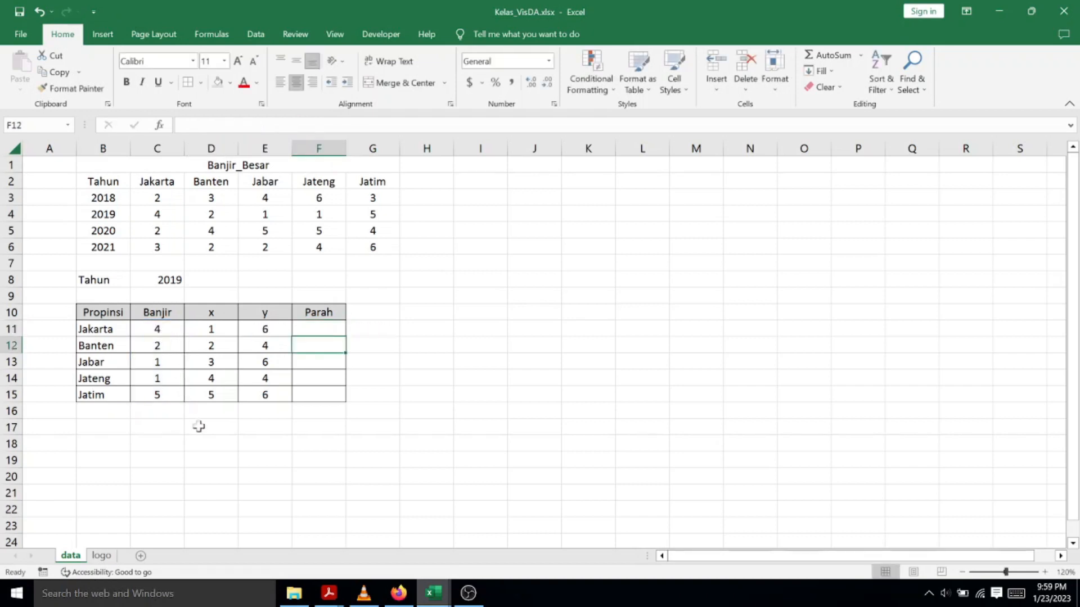
Make the MAX range in F11 absolute so the formula reads =IF(MAX($C$11:$C$15)=C11,C11,"")
{"action": "left_click", "coordinate": [311, 329]}
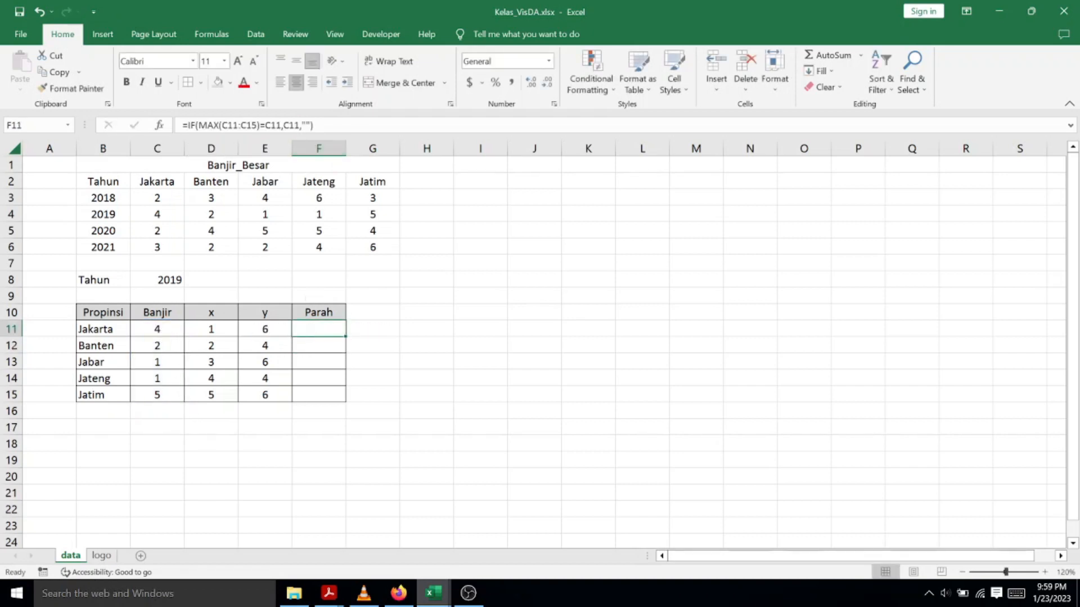
{"action": "left_click", "coordinate": [223, 125]}
{"action": "type", "text": "$"}
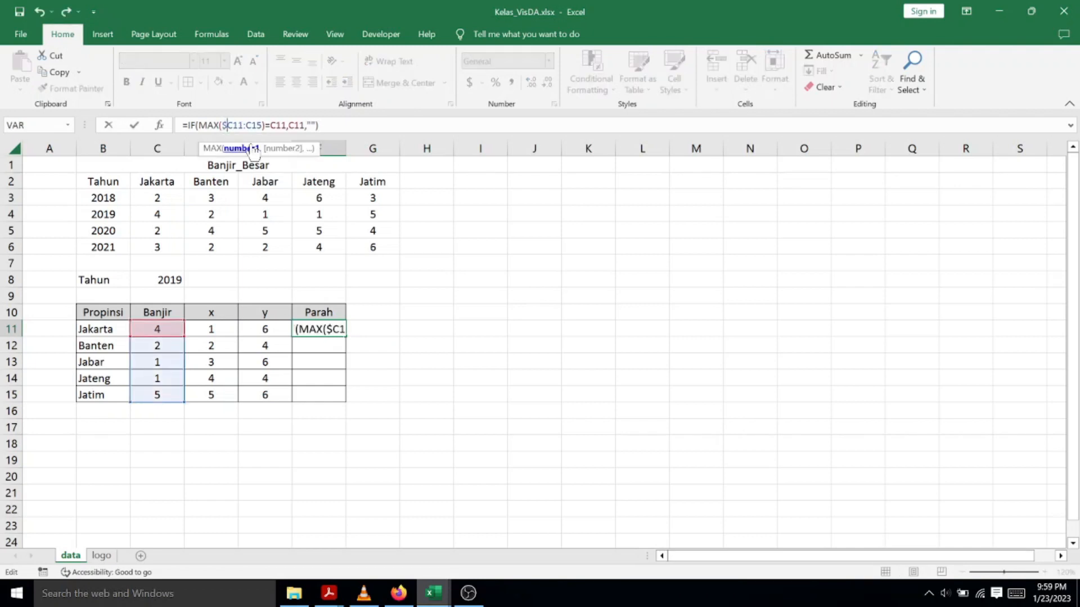
{"action": "key", "text": "Right"}
{"action": "type", "text": "$"}
{"action": "key", "text": "Right"}
{"action": "key", "text": "Right"}
{"action": "key", "text": "Right"}
{"action": "type", "text": "$"}
{"action": "key", "text": "Right"}
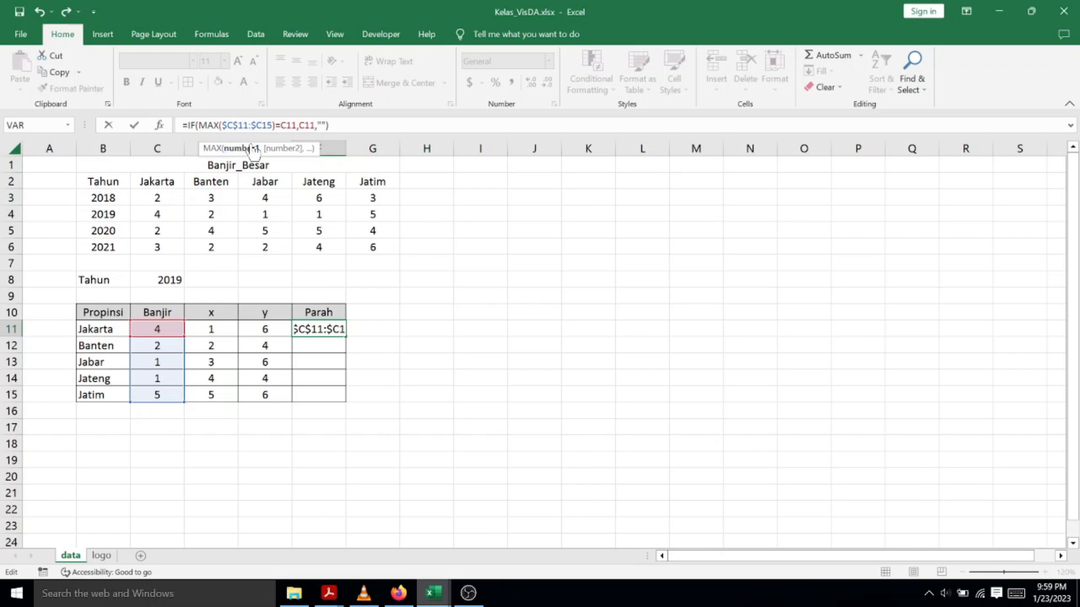
{"action": "type", "text": "$"}
{"action": "key", "text": "Return"}
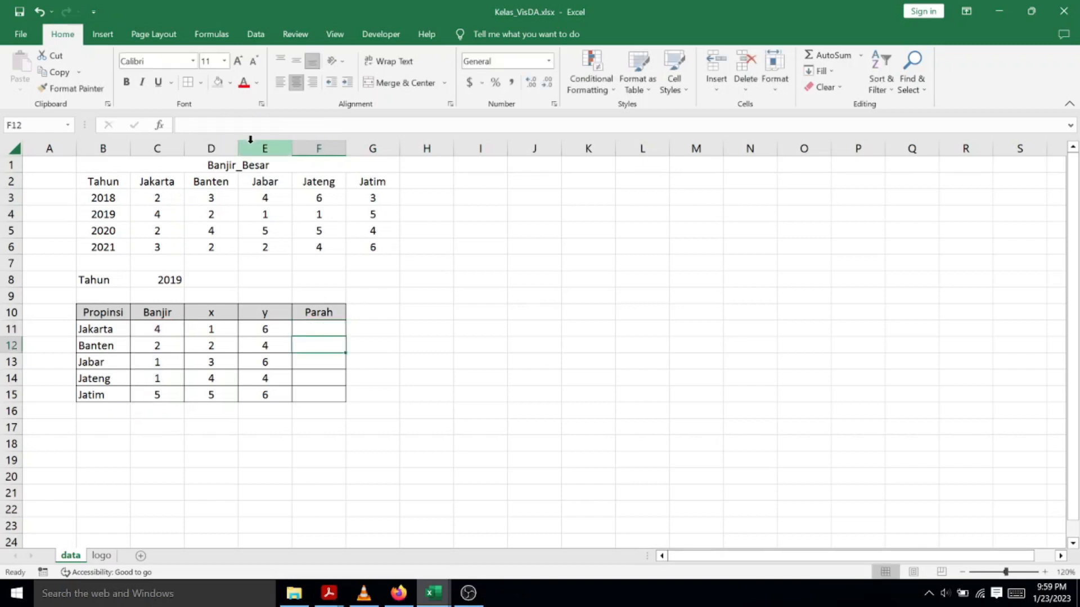
Fill the Parah formula from F11 down to F15 and compare Jatim's result with its 2019 count in G4
{"action": "left_click", "coordinate": [325, 328]}
{"action": "left_click_drag", "start_coordinate": [346, 336], "coordinate": [347, 404]}
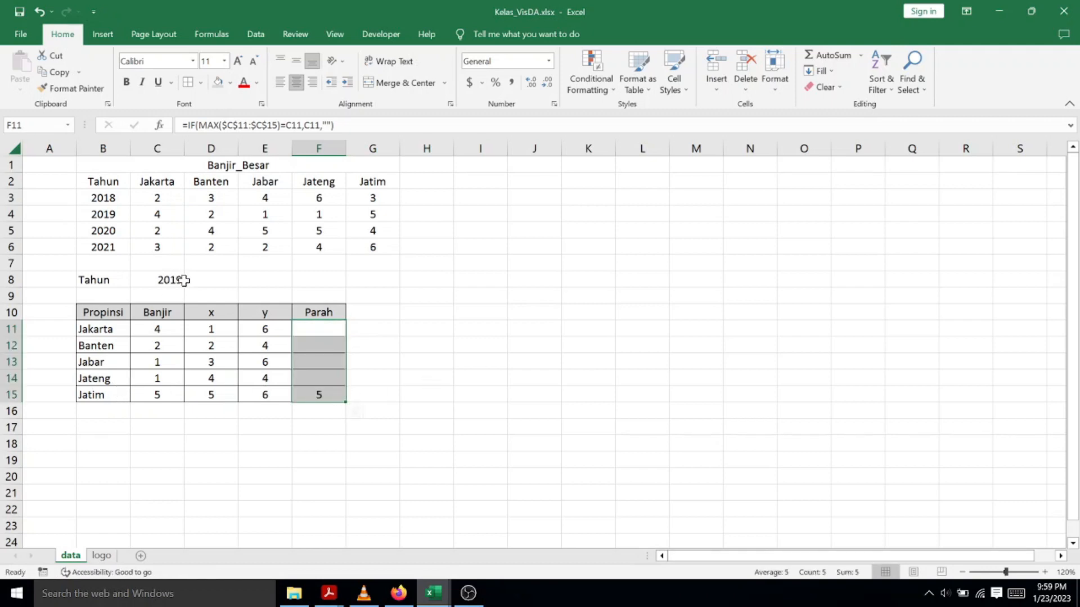
{"action": "left_click", "coordinate": [314, 393]}
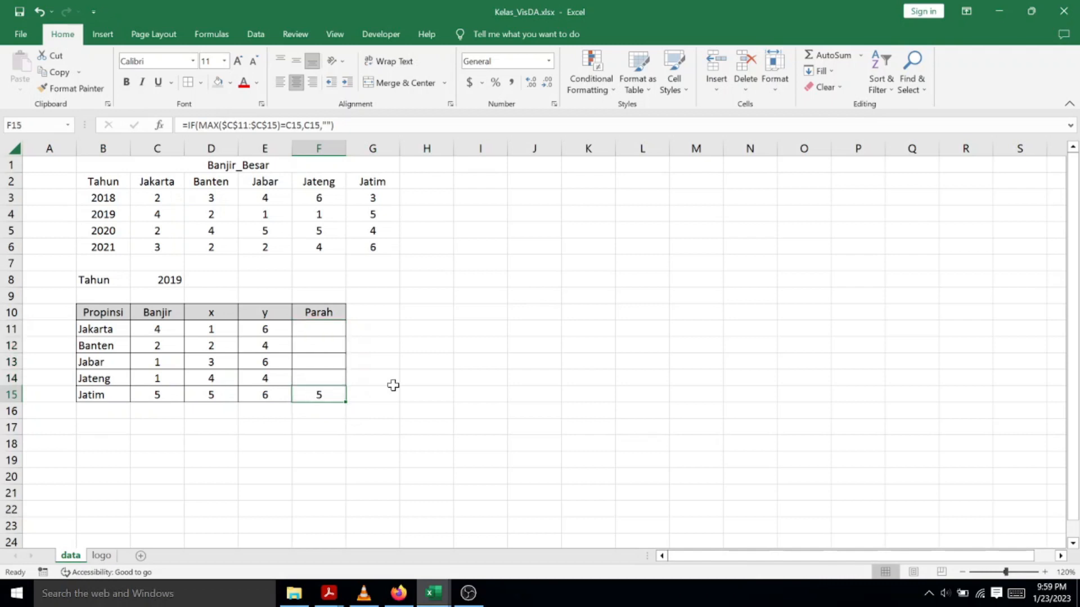
{"action": "left_click", "coordinate": [375, 213]}
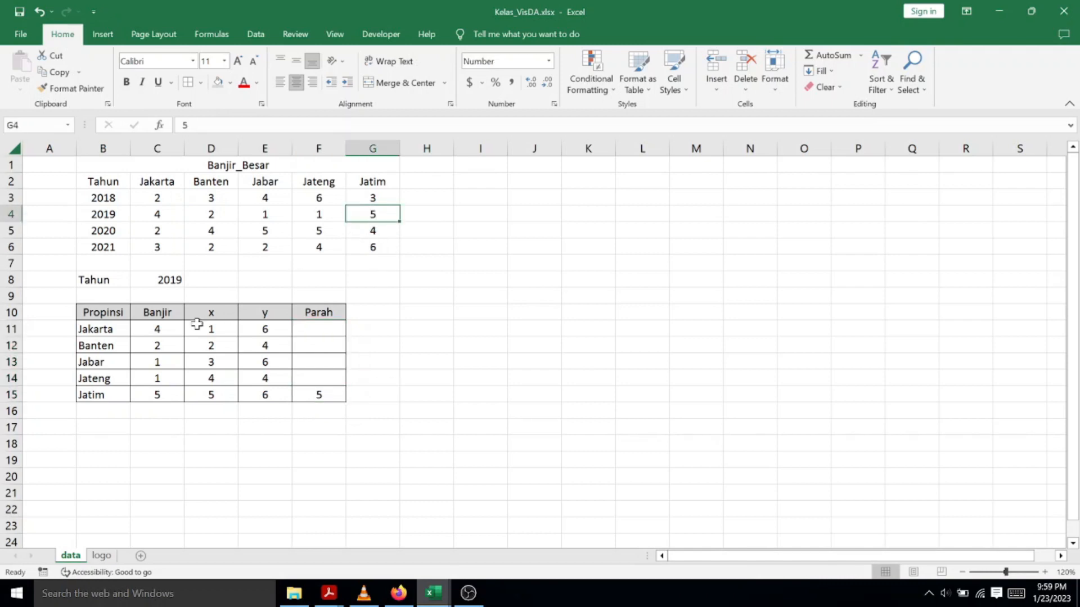
Set the selected year in C8 to 2020
{"action": "left_click", "coordinate": [179, 281]}
{"action": "left_click", "coordinate": [191, 281]}
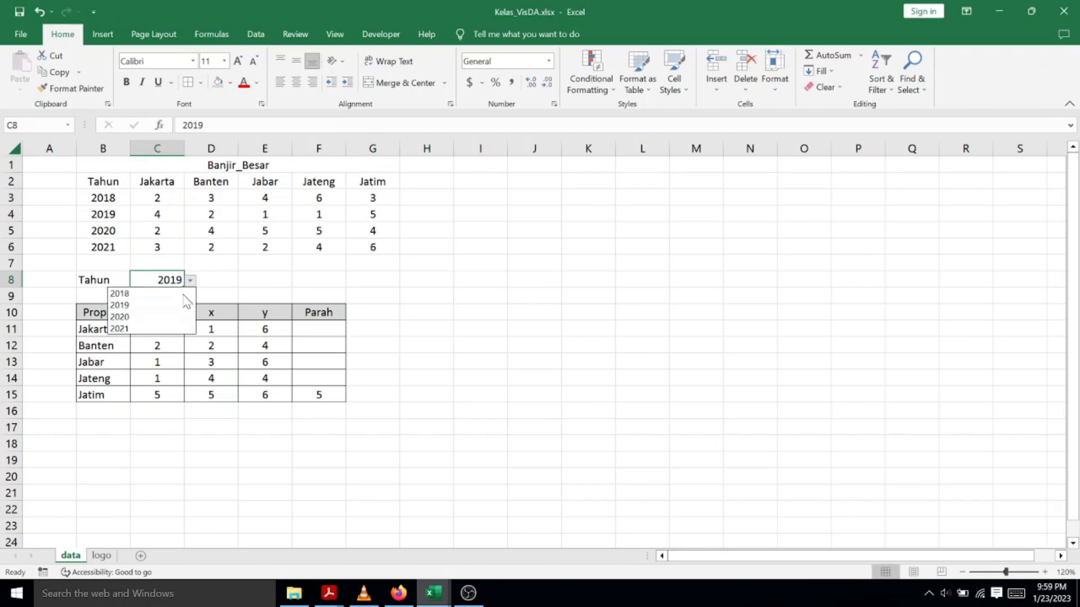
{"action": "left_click", "coordinate": [166, 315]}
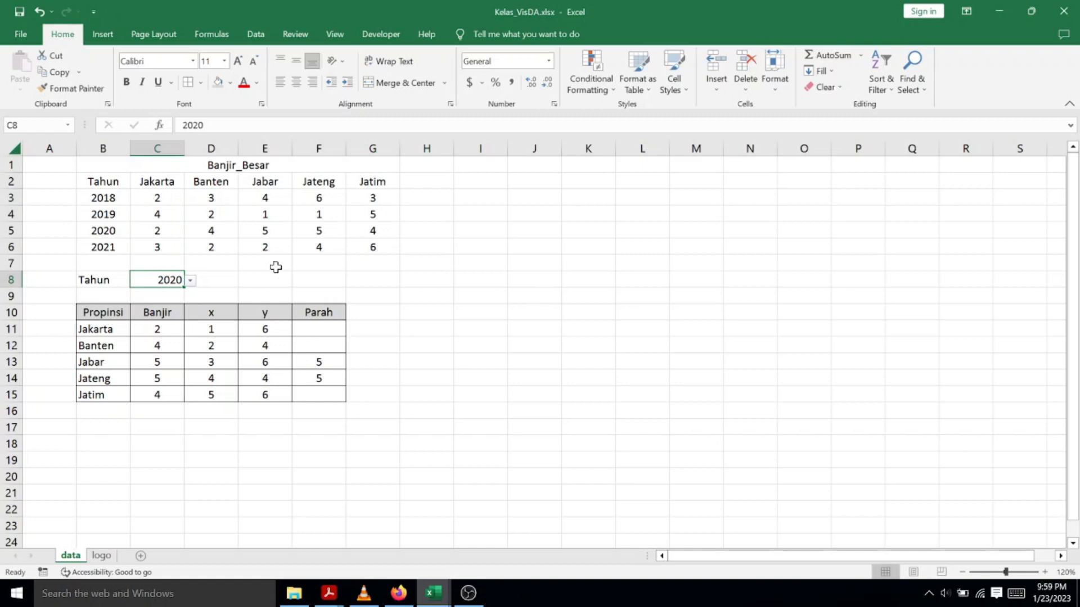
Set Jateng's 2020 flood count in F5 to 7
{"action": "left_click", "coordinate": [271, 233]}
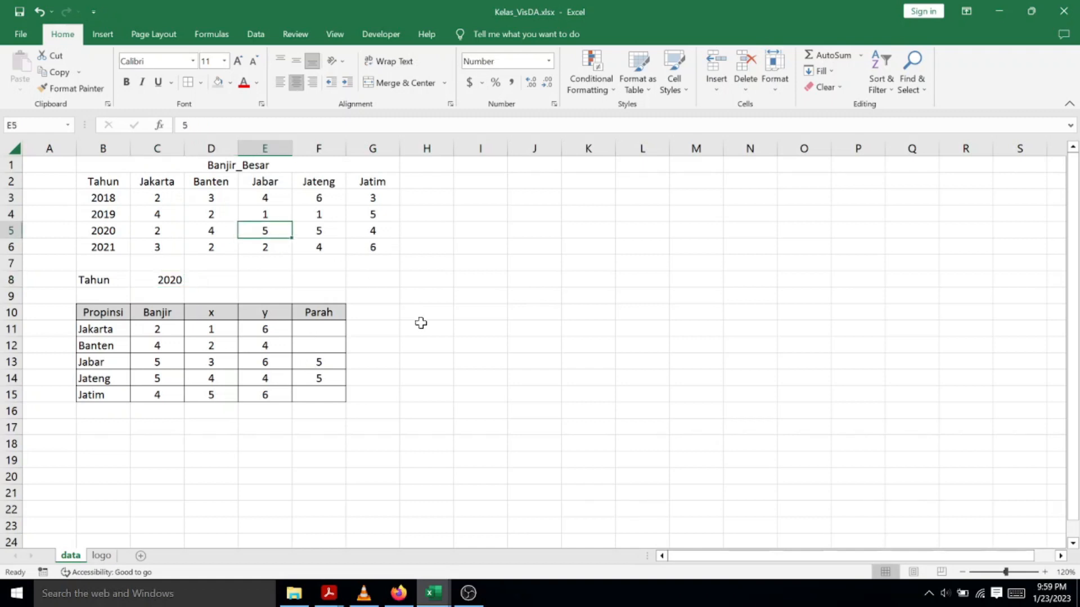
{"action": "key", "text": "Left"}
{"action": "key", "text": "Right"}
{"action": "key", "text": "Right"}
{"action": "type", "text": "7"}
{"action": "key", "text": "Return"}
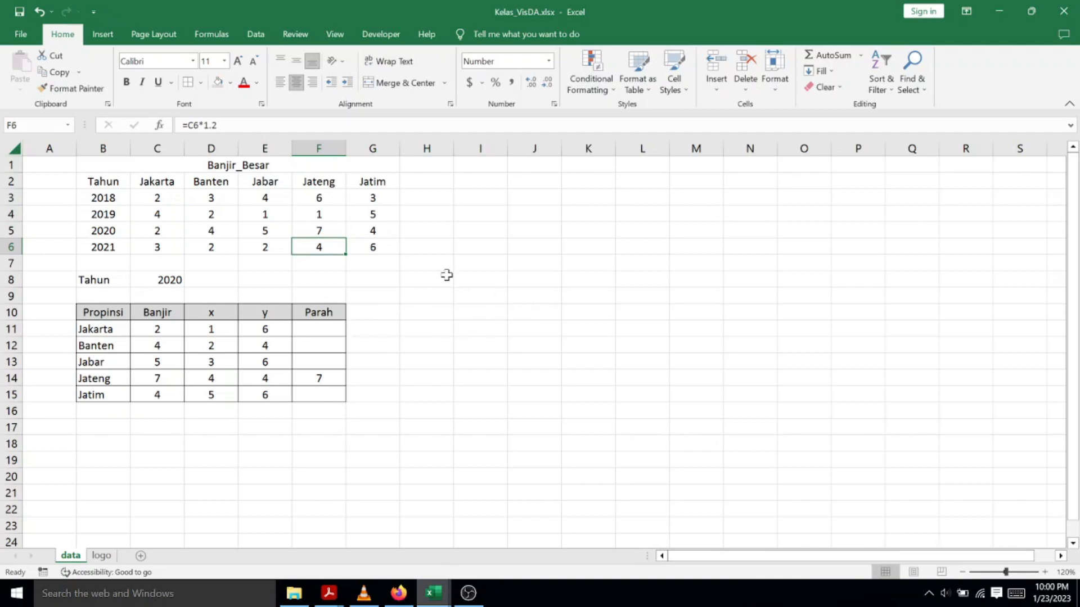
{"action": "left_click", "coordinate": [445, 195]}
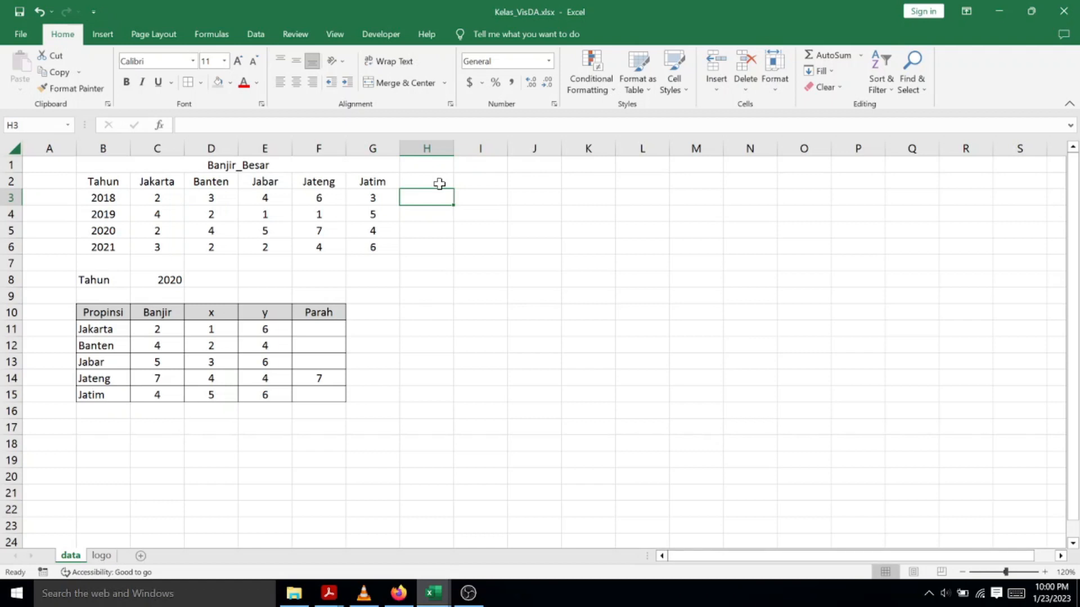
{"action": "left_click", "coordinate": [440, 184]}
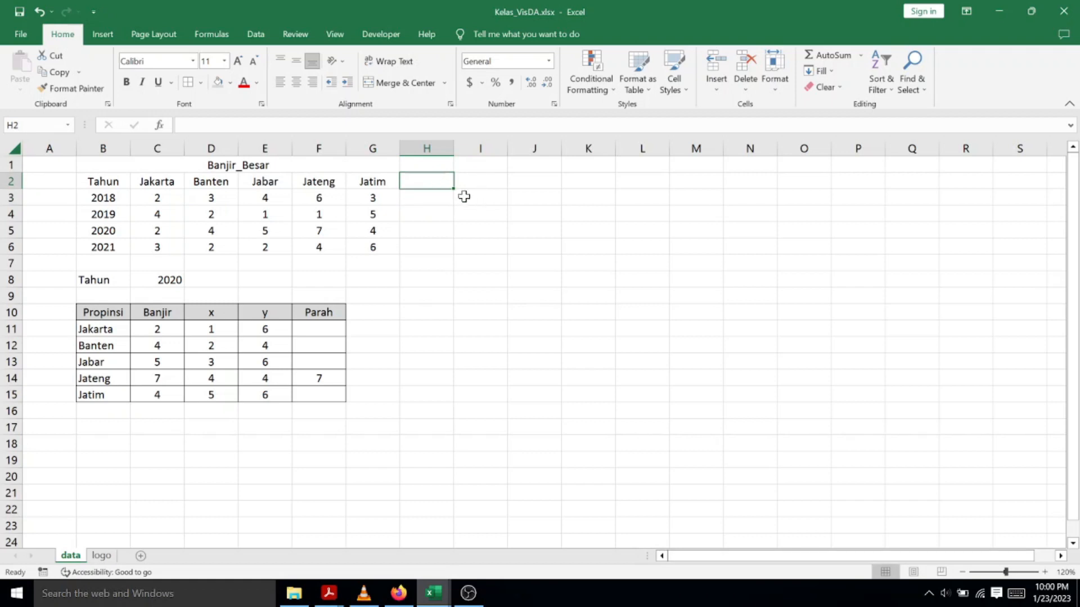
{"action": "left_click", "coordinate": [103, 35]}
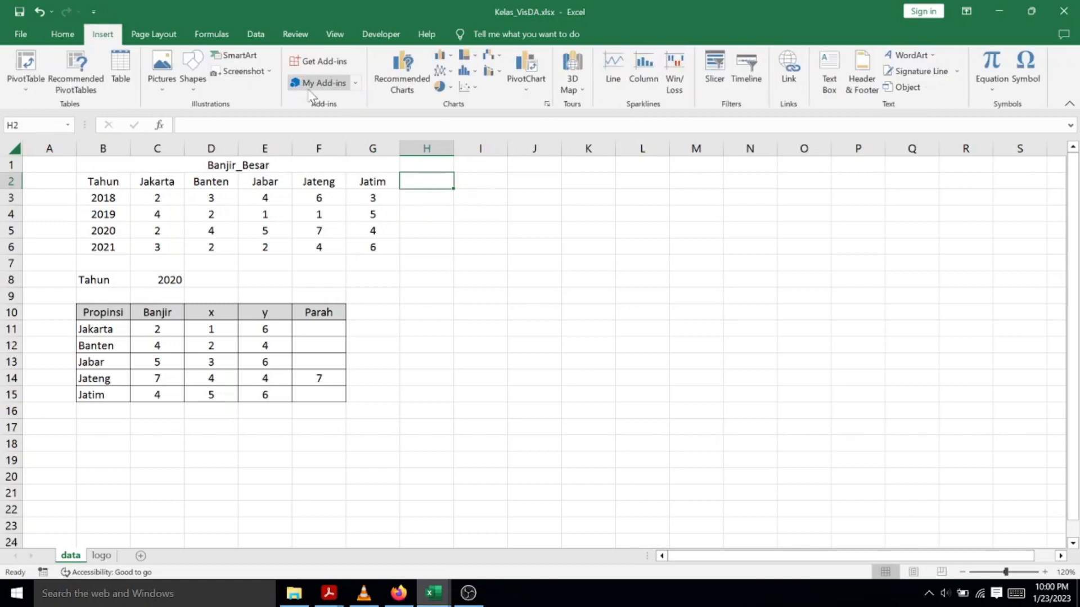
{"action": "left_click", "coordinate": [478, 90]}
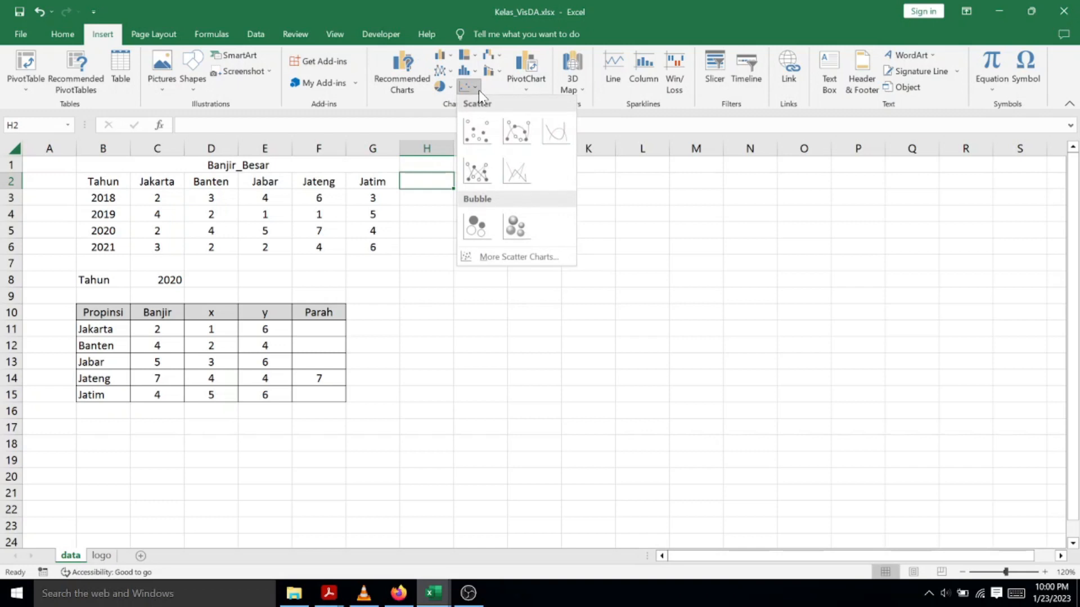
{"action": "left_click", "coordinate": [476, 228]}
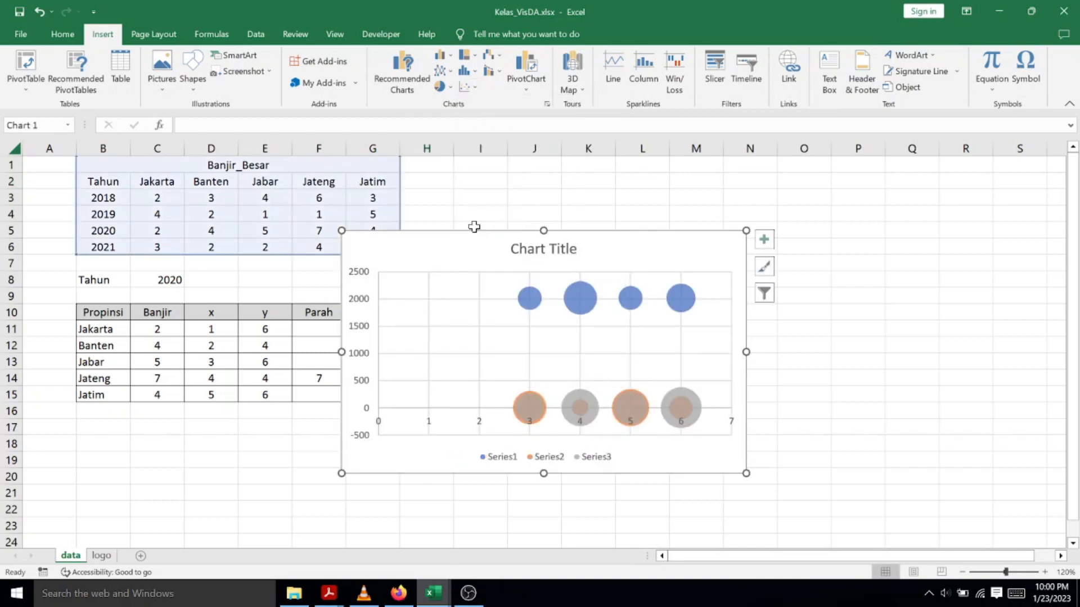
{"action": "key", "text": "ctrl+z"}
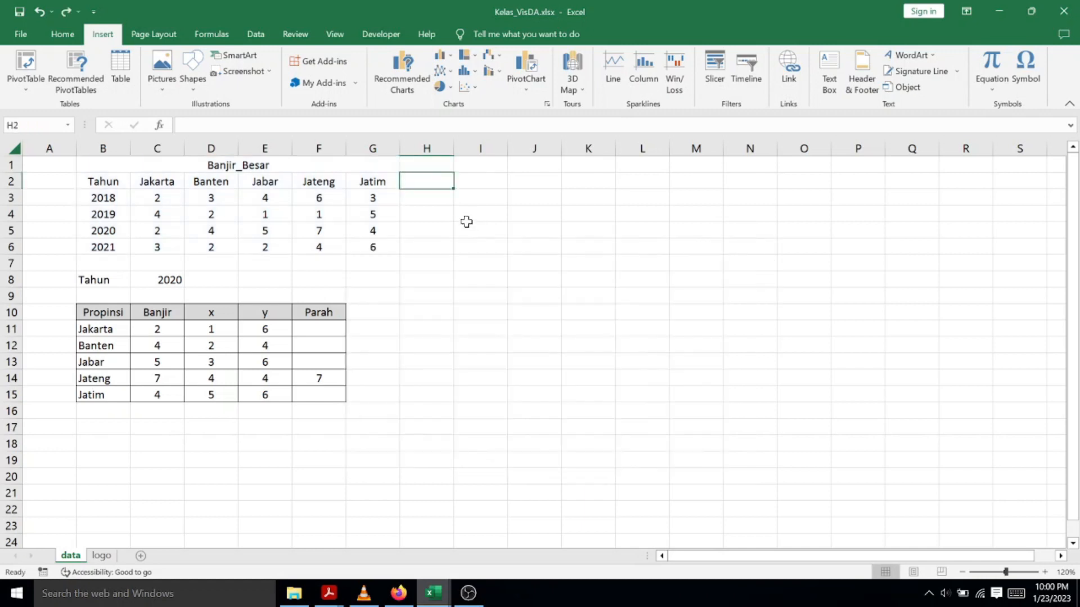
Insert an empty bubble chart from cell I4, place it beside the tables and enlarge it to span about H1:R22
{"action": "left_click", "coordinate": [499, 211]}
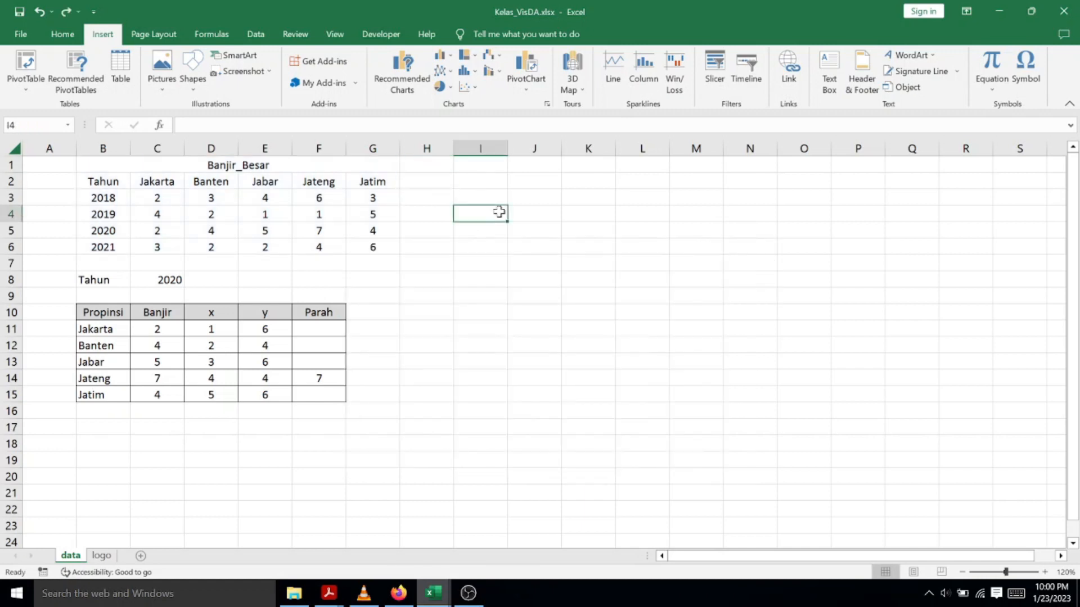
{"action": "left_click", "coordinate": [473, 89]}
{"action": "left_click", "coordinate": [478, 219]}
{"action": "left_click_drag", "start_coordinate": [450, 301], "coordinate": [510, 234]}
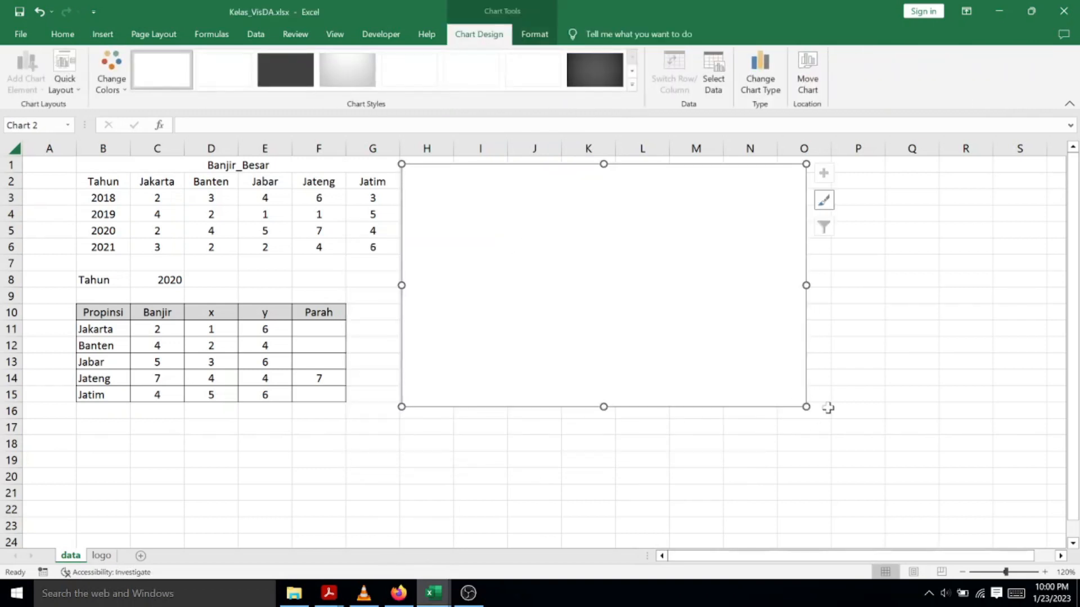
{"action": "left_click_drag", "start_coordinate": [806, 406], "coordinate": [970, 518]}
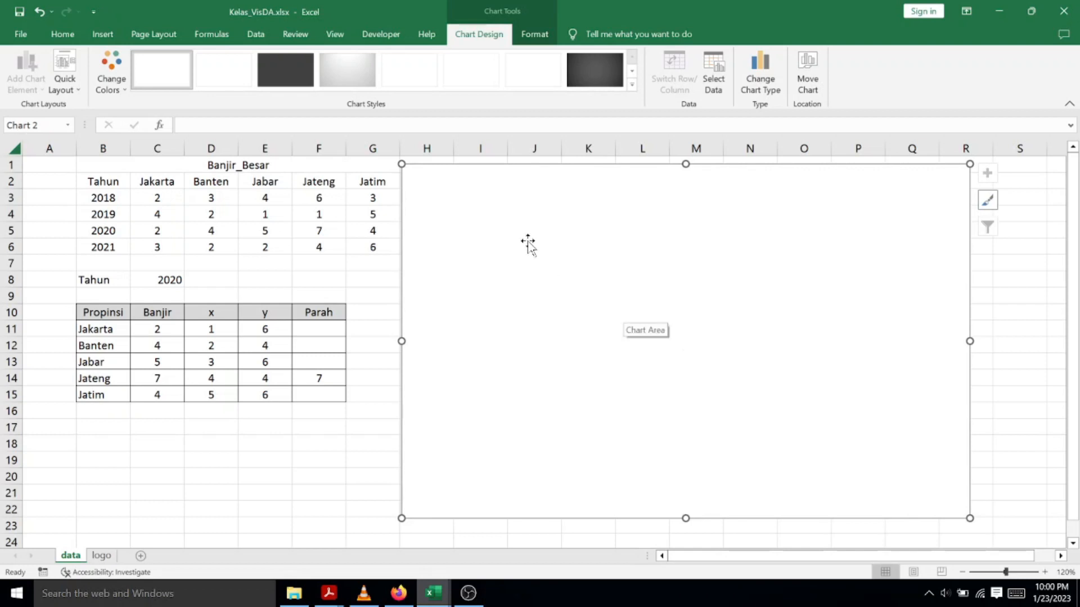
Add a data series to the bubble chart with D11:D15 as its X values
{"action": "right_click", "coordinate": [501, 229]}
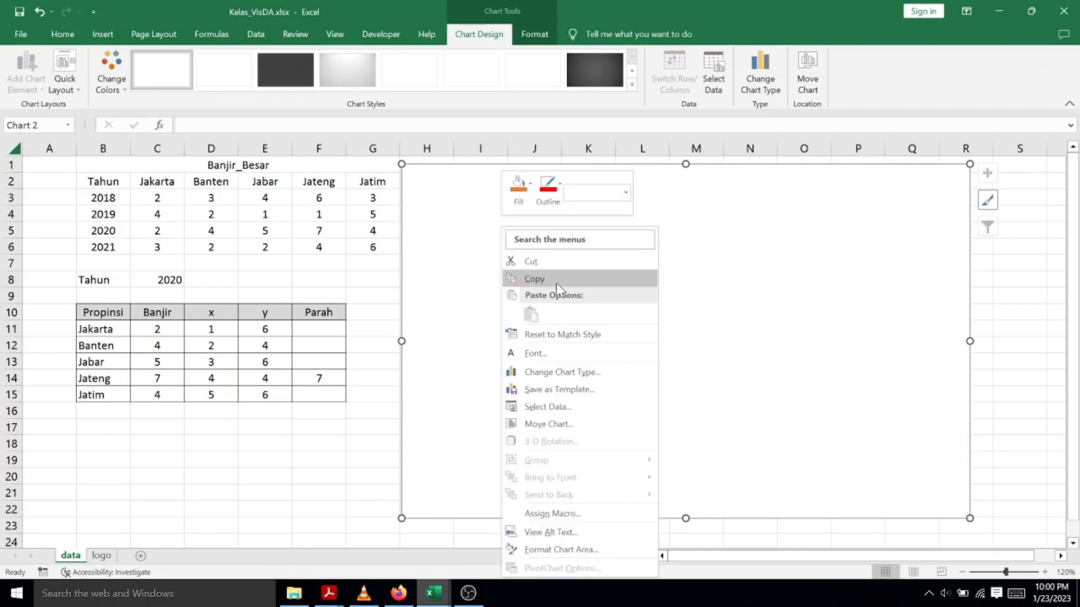
{"action": "left_click", "coordinate": [568, 407]}
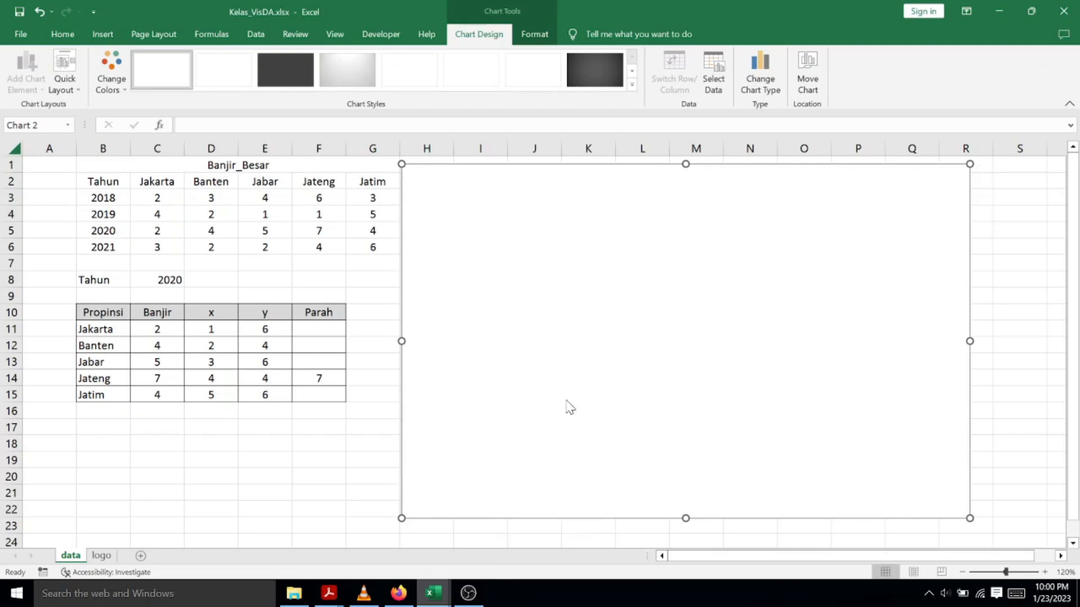
{"action": "left_click", "coordinate": [402, 206]}
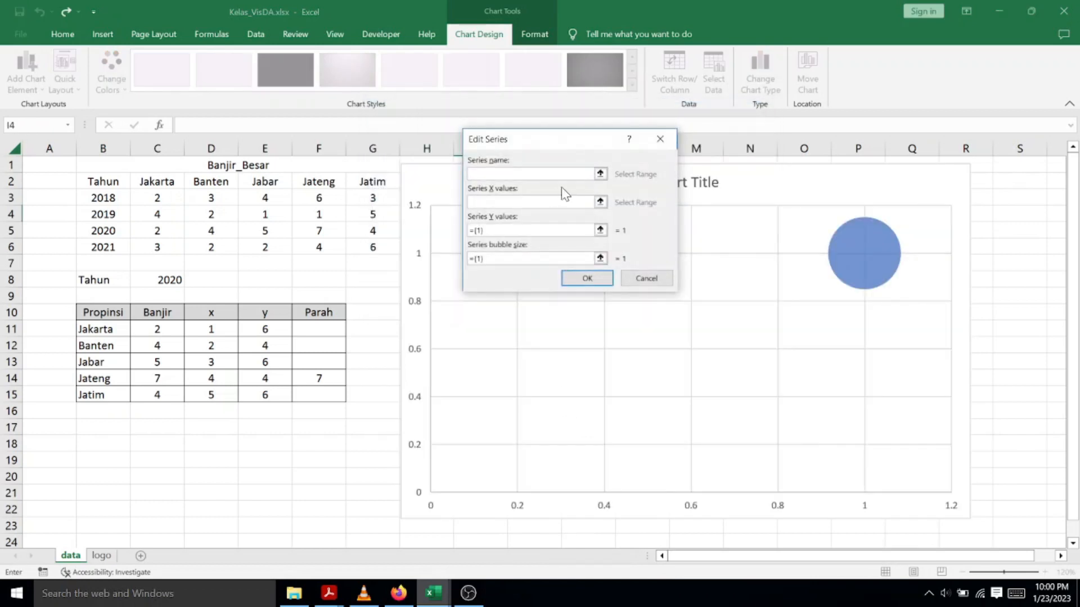
{"action": "left_click", "coordinate": [601, 203]}
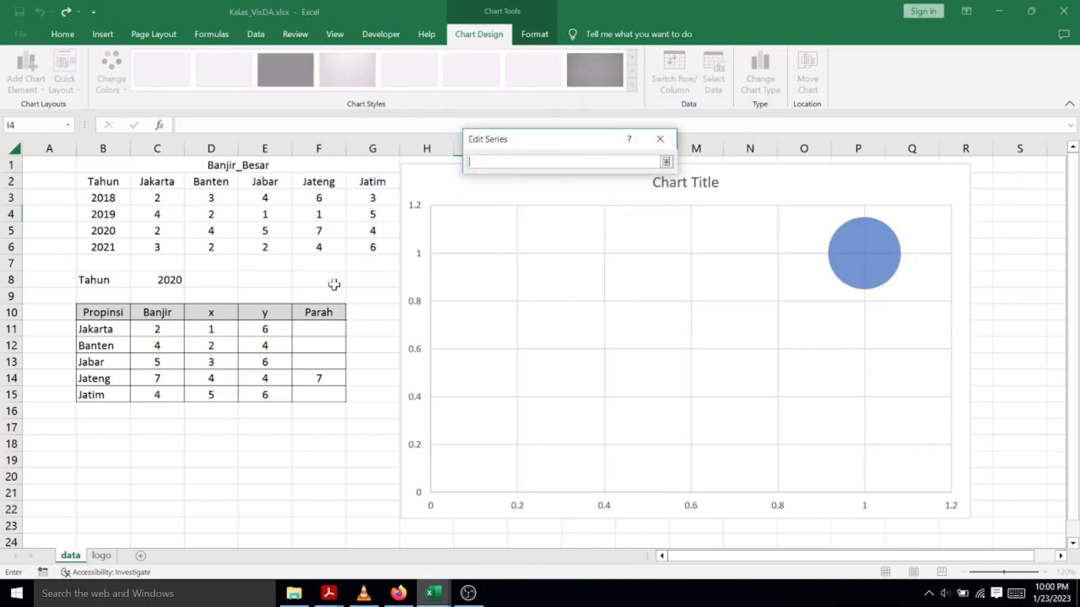
{"action": "left_click_drag", "start_coordinate": [218, 328], "coordinate": [217, 395]}
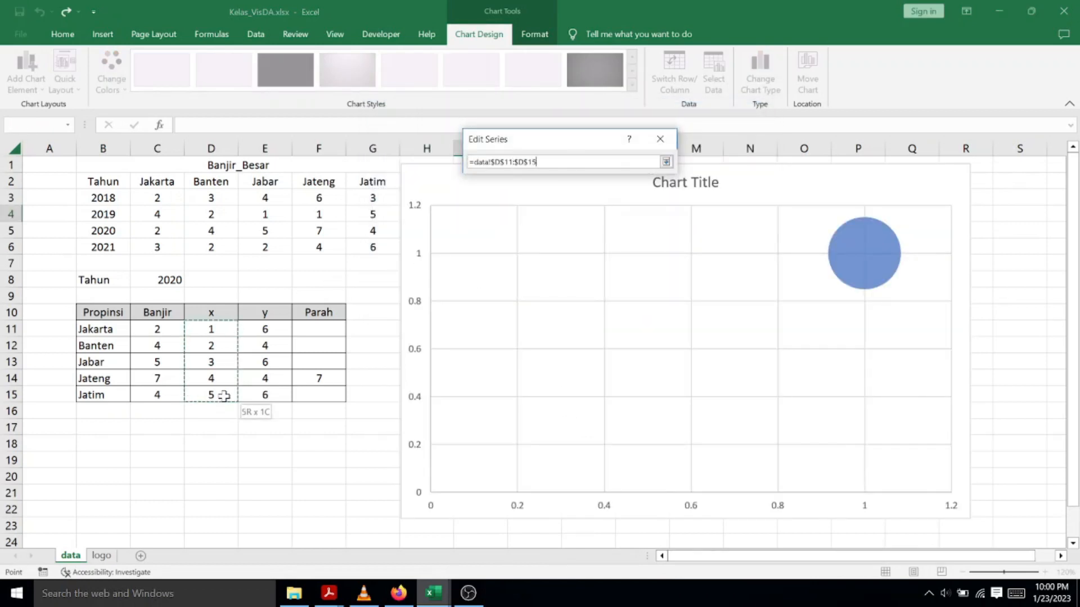
{"action": "left_click", "coordinate": [666, 162]}
Set the series Y values to E11:E15 and the bubble size to C11:C15, and apply the chart data
{"action": "left_click", "coordinate": [600, 230]}
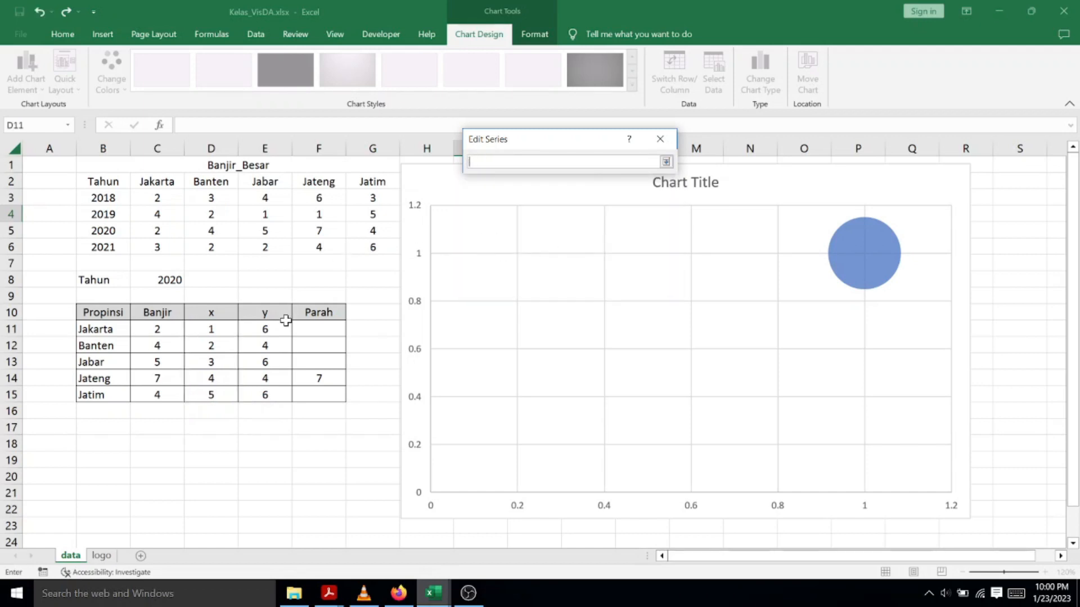
{"action": "left_click_drag", "start_coordinate": [242, 325], "coordinate": [281, 400]}
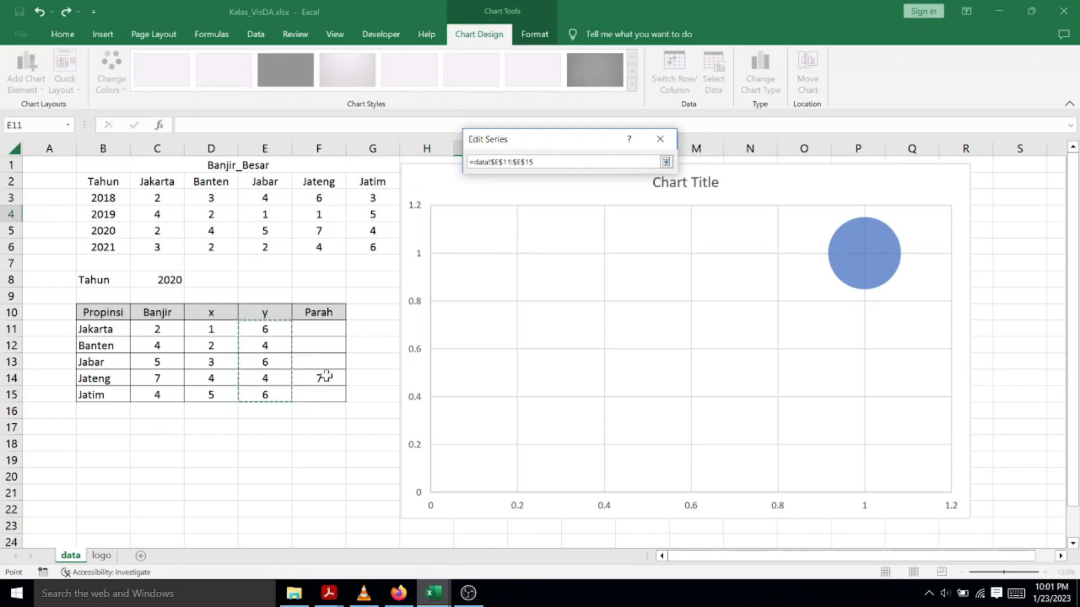
{"action": "left_click", "coordinate": [665, 161]}
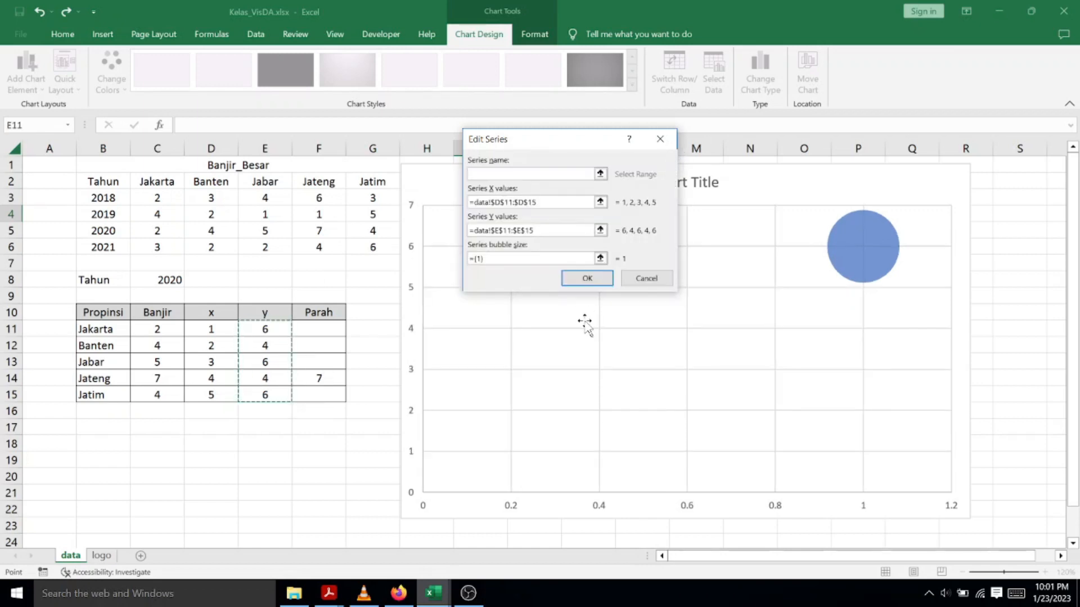
{"action": "left_click", "coordinate": [600, 258]}
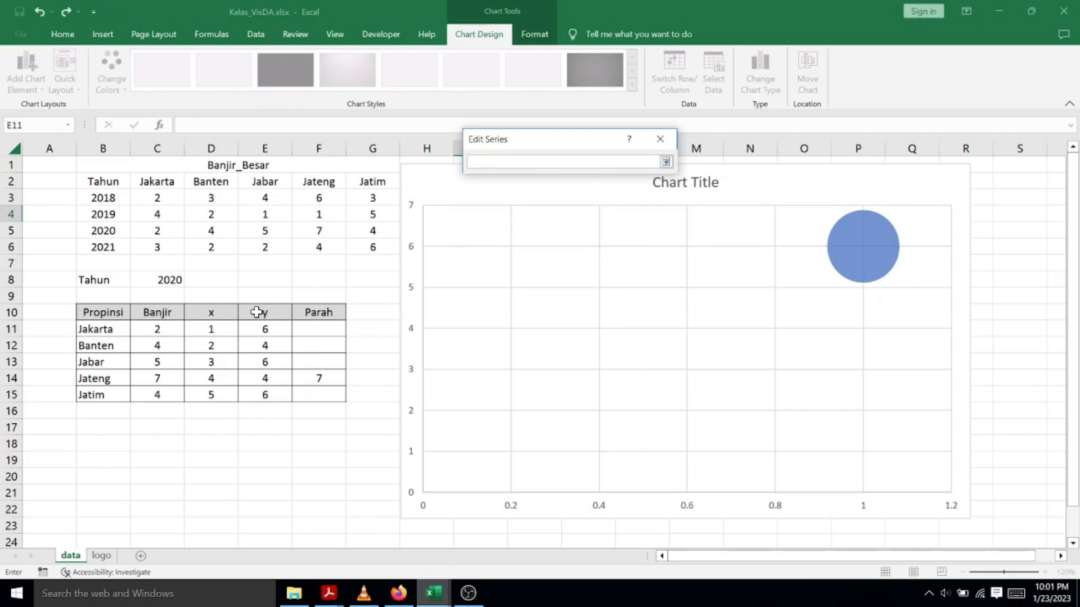
{"action": "left_click_drag", "start_coordinate": [169, 329], "coordinate": [166, 398]}
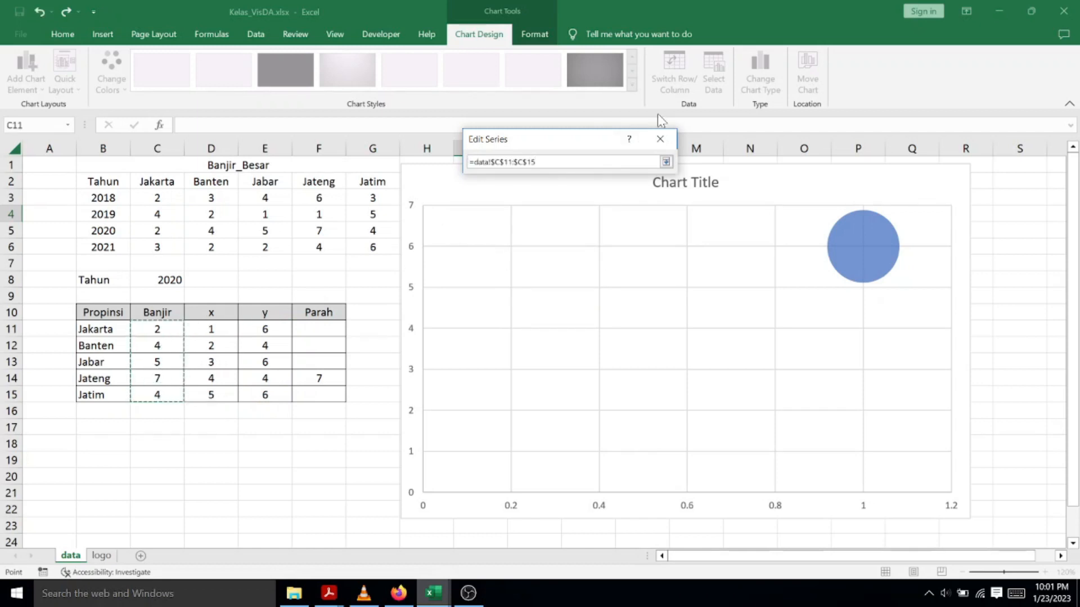
{"action": "left_click", "coordinate": [666, 161]}
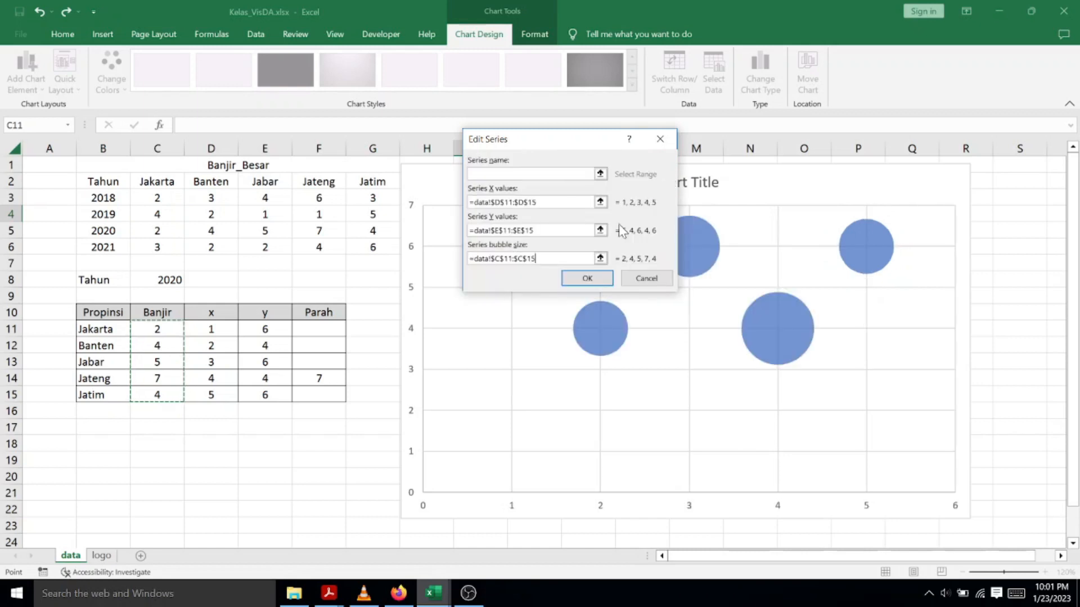
{"action": "left_click", "coordinate": [587, 278]}
{"action": "left_click", "coordinate": [684, 306]}
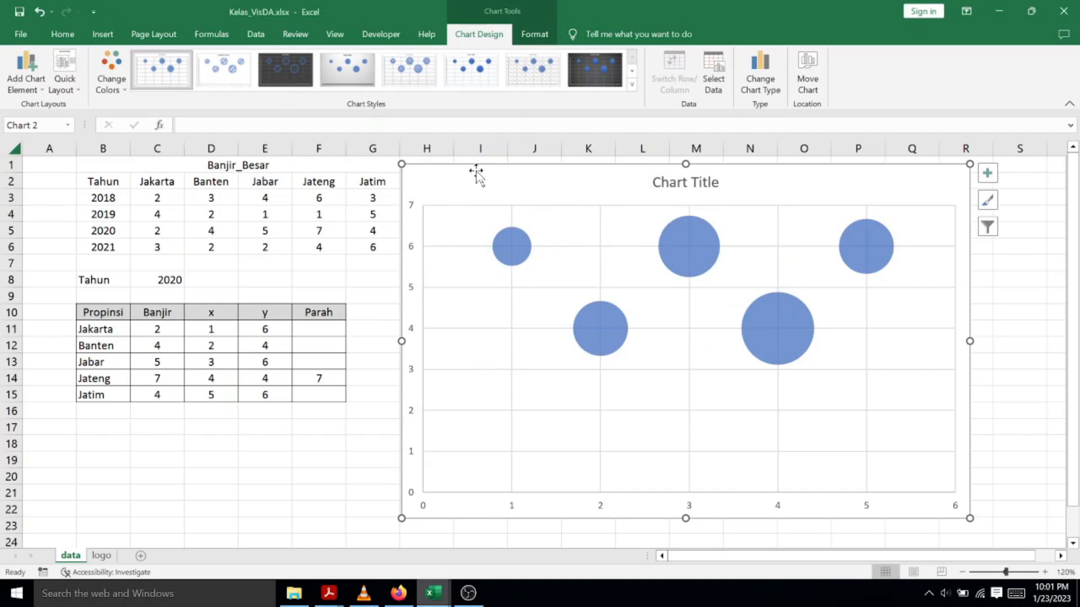
Delete the bubble chart's title
{"action": "left_click", "coordinate": [669, 181]}
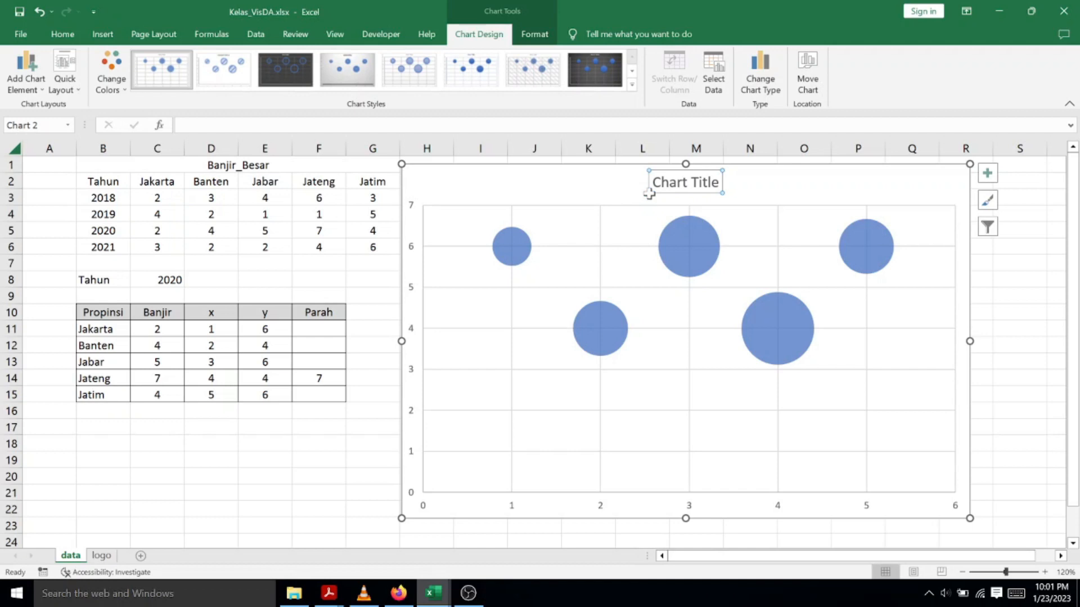
{"action": "key", "text": "Delete"}
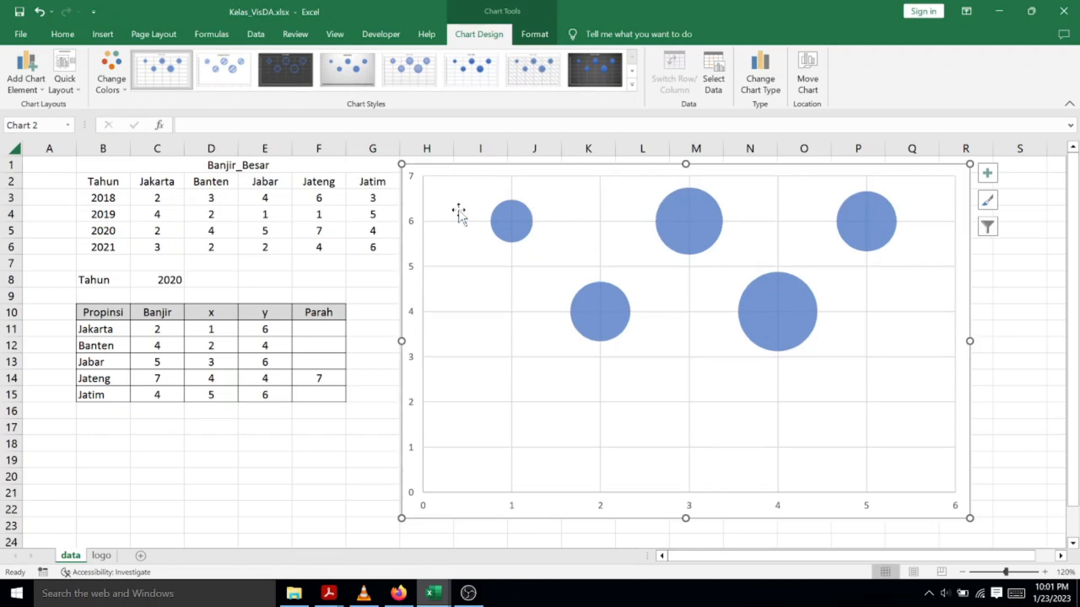
Set the maximum bound of the bubble chart's vertical axis to 10
{"action": "right_click", "coordinate": [412, 220]}
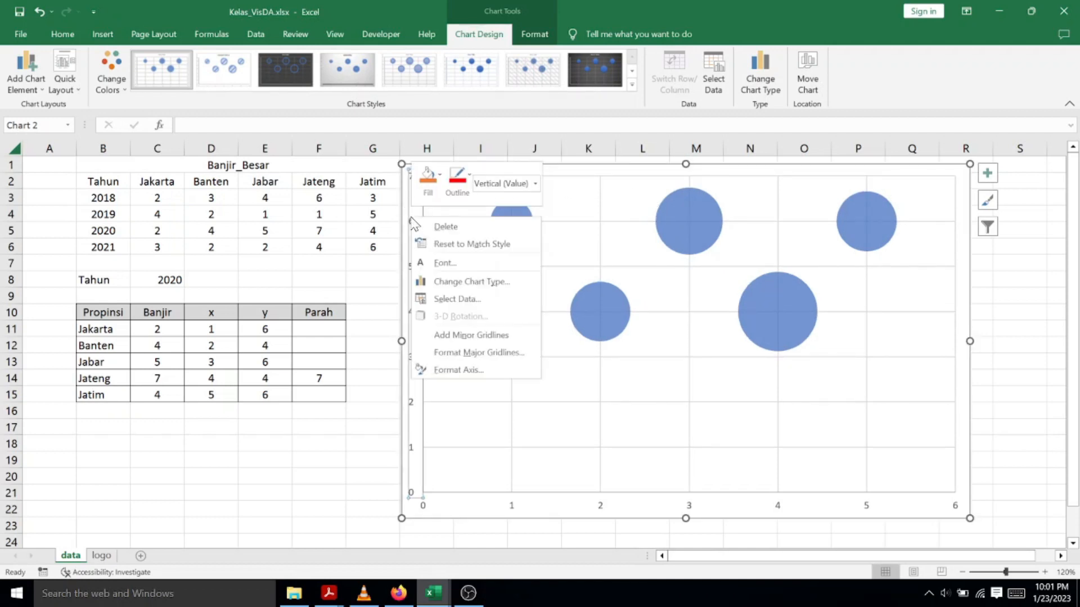
{"action": "left_click", "coordinate": [460, 370]}
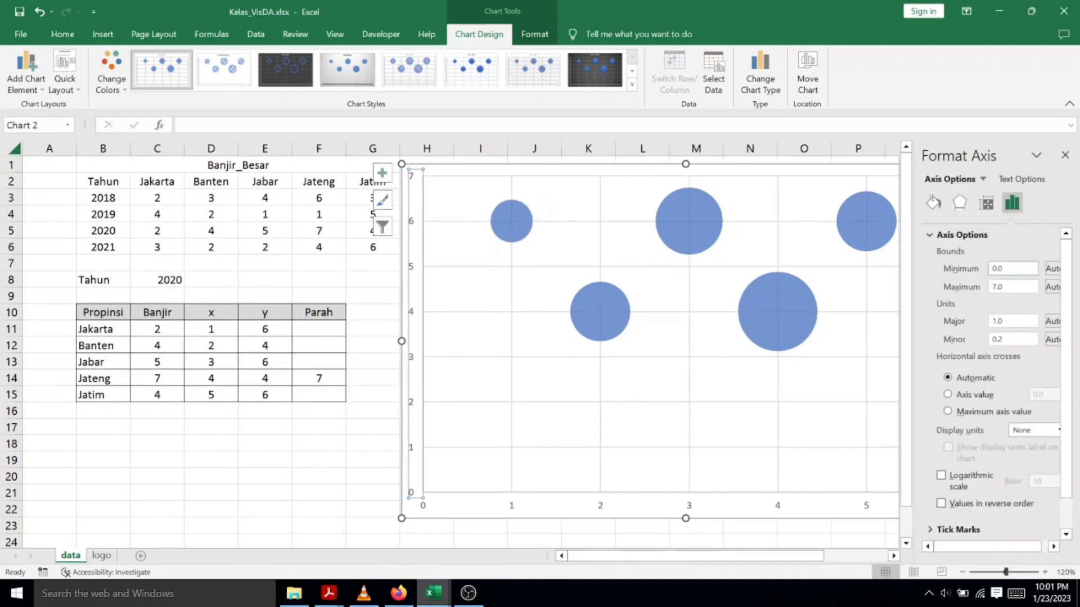
{"action": "left_click", "coordinate": [1013, 287]}
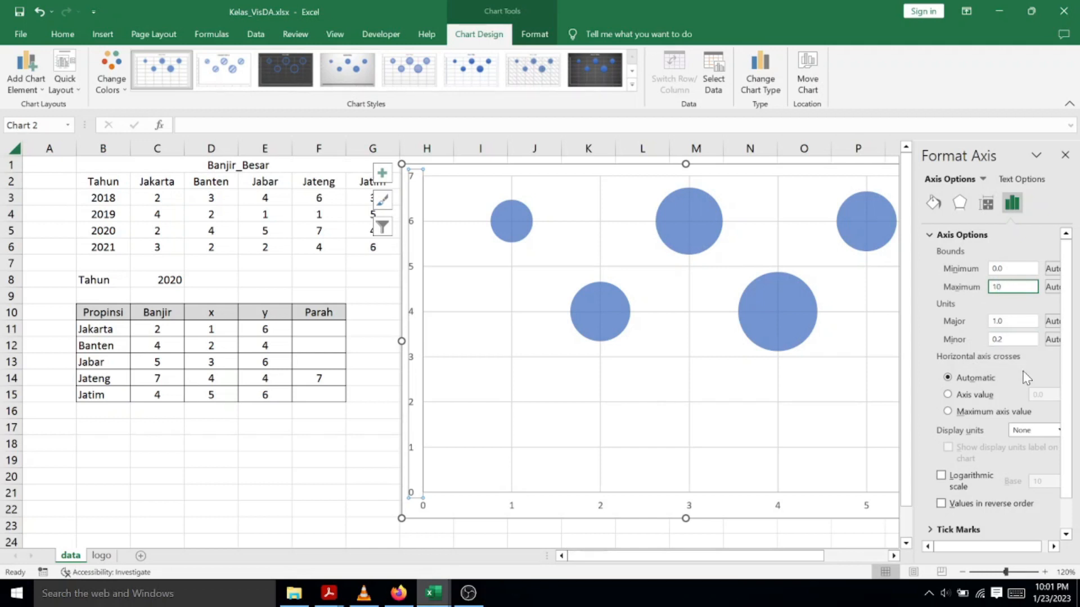
{"action": "type", "text": "10"}
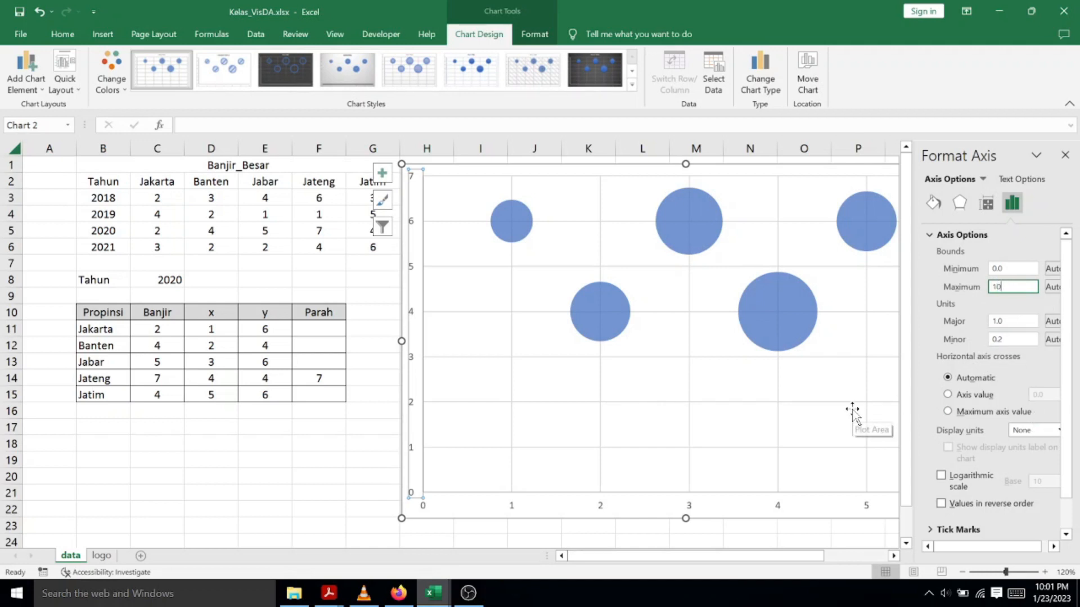
{"action": "key", "text": "Return"}
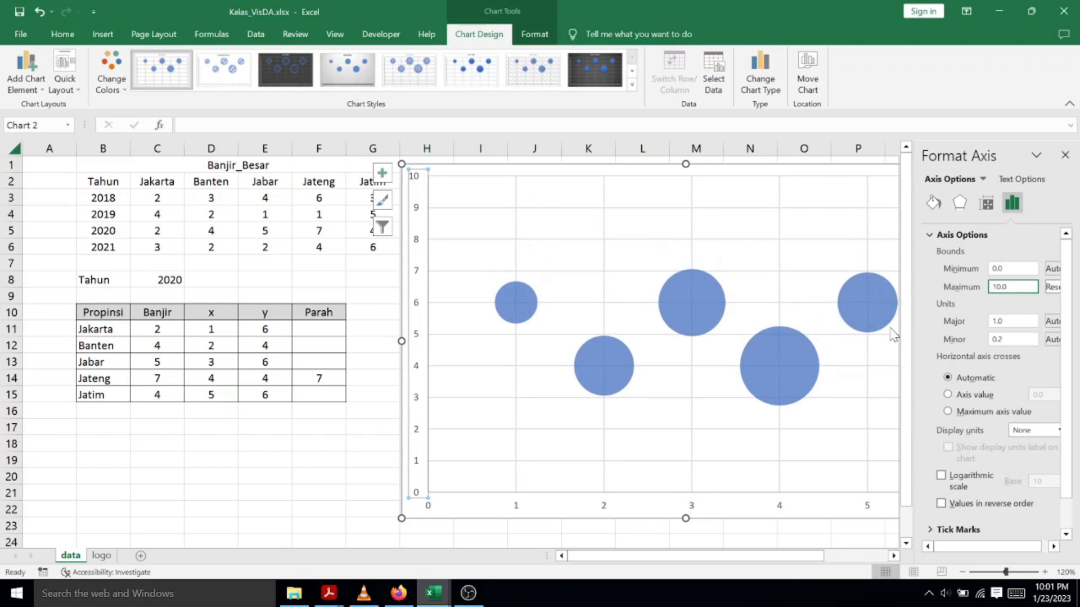
{"action": "left_click", "coordinate": [1065, 155]}
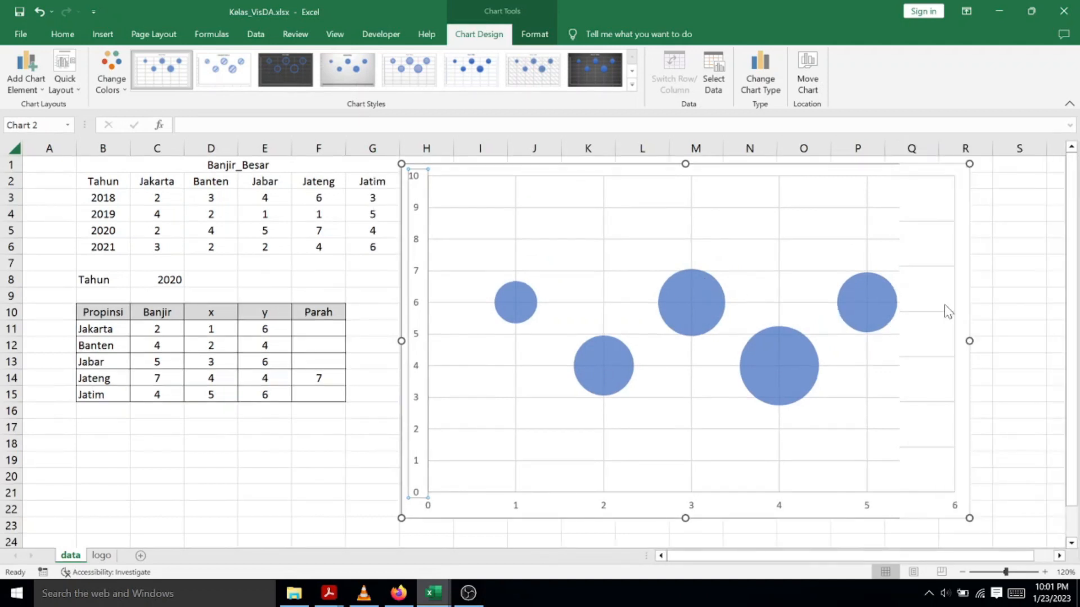
Remove the gridlines from the bubble chart
{"action": "left_click", "coordinate": [796, 228]}
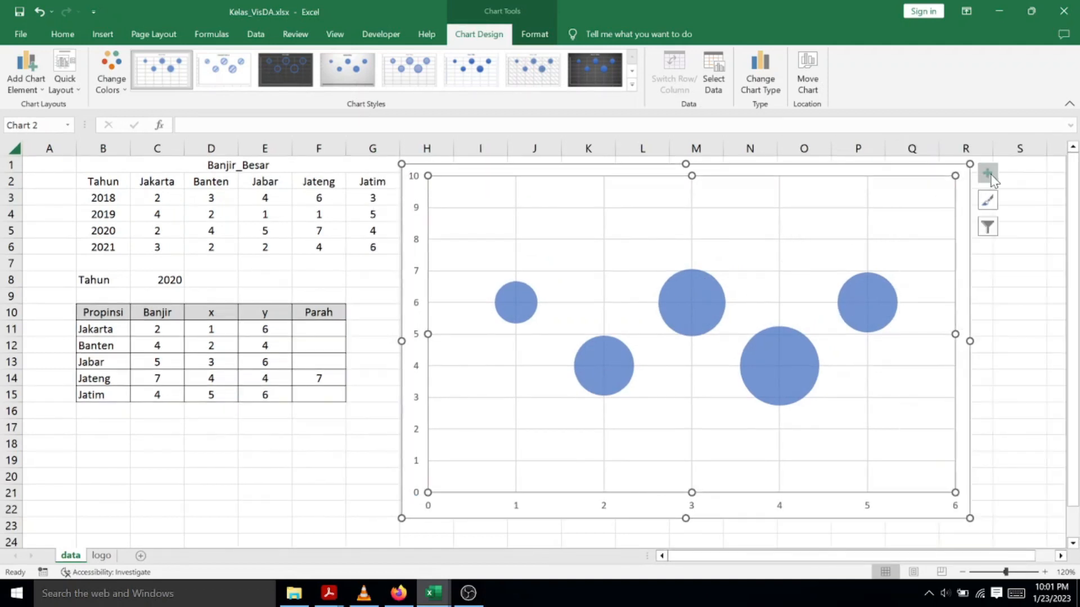
{"action": "left_click", "coordinate": [987, 173]}
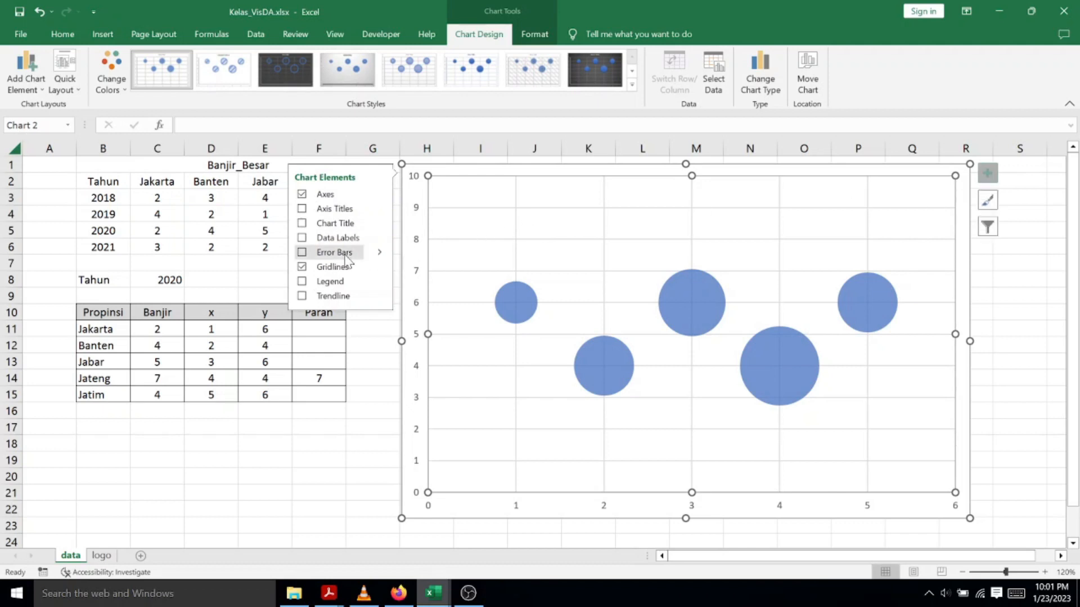
{"action": "left_click", "coordinate": [333, 268]}
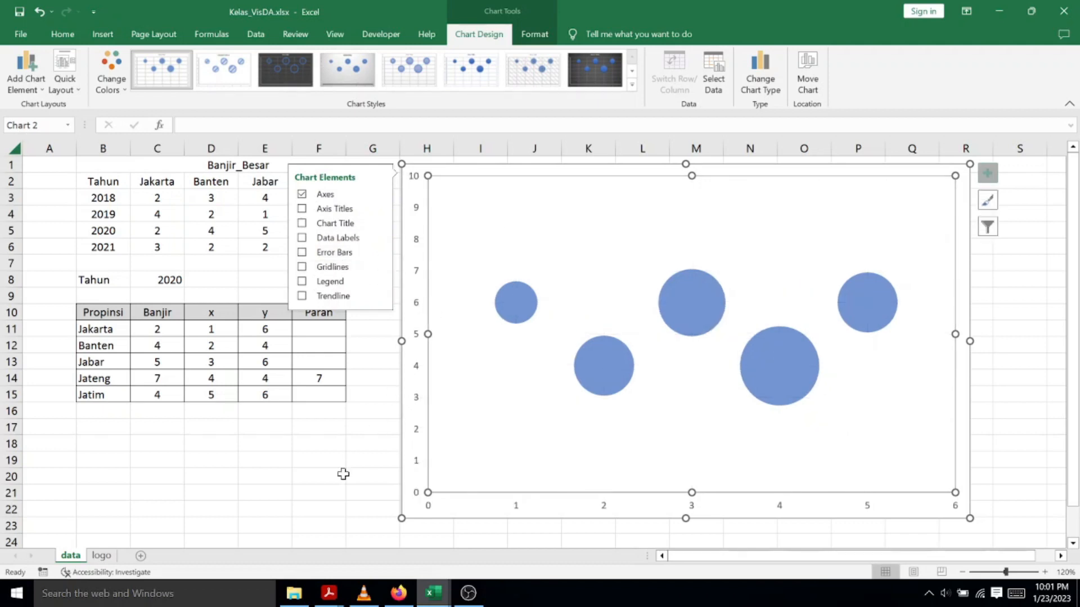
{"action": "left_click", "coordinate": [325, 499]}
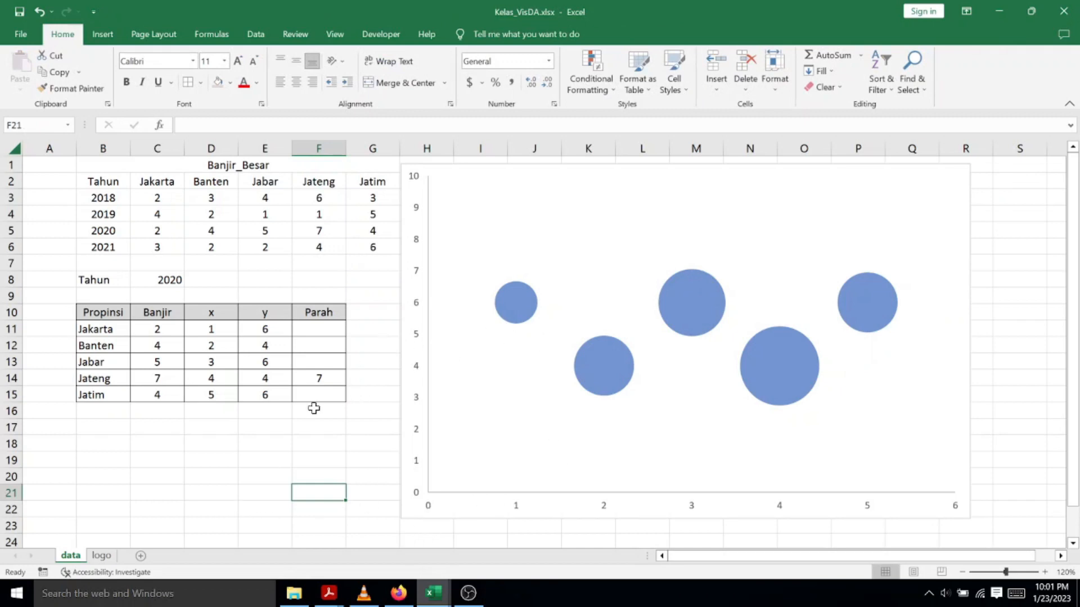
Copy all five province logos from the logo sheet
{"action": "left_click", "coordinate": [100, 554]}
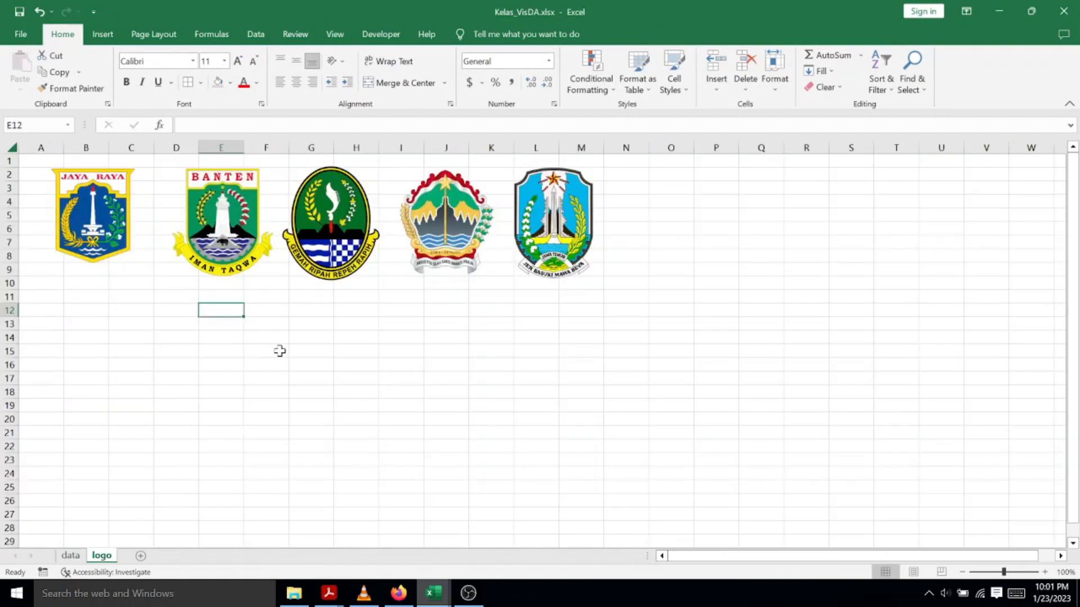
{"action": "left_click", "coordinate": [106, 237]}
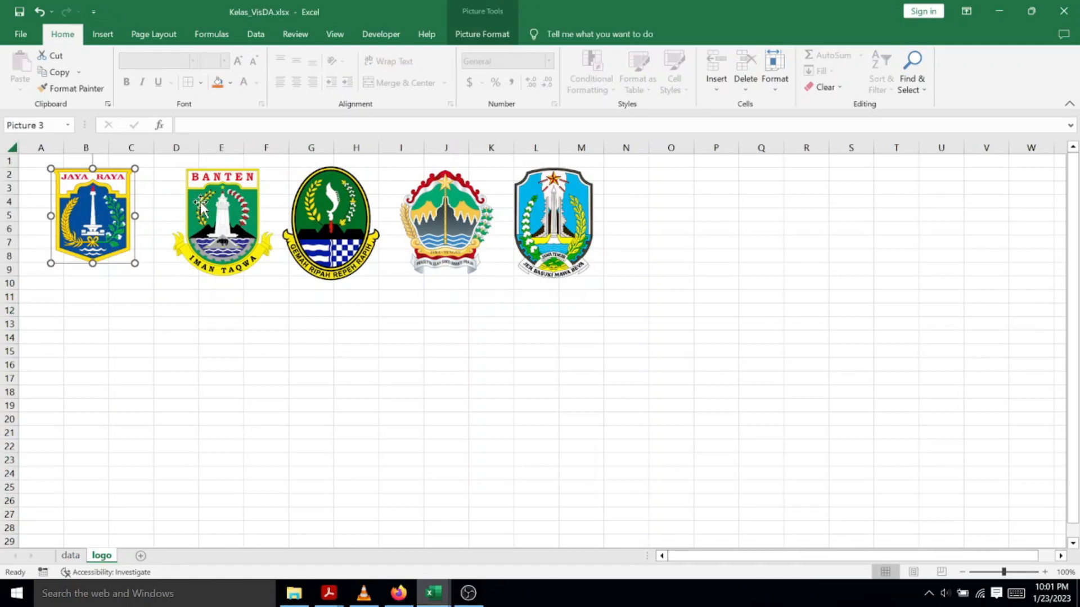
{"action": "left_click", "coordinate": [226, 209], "text": "ctrl"}
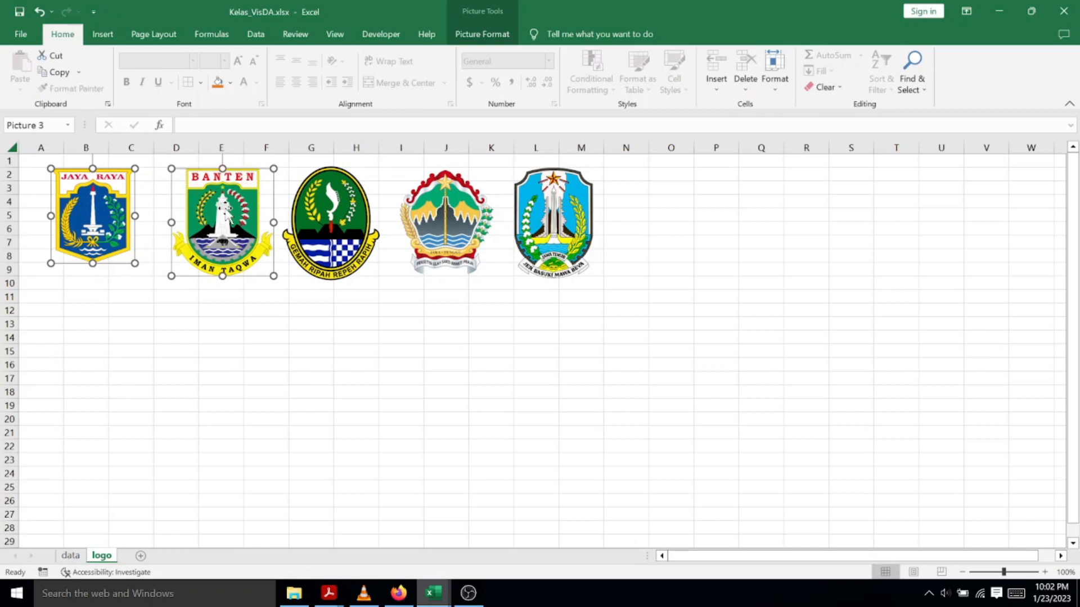
{"action": "left_click", "coordinate": [331, 206], "text": "ctrl"}
{"action": "left_click", "coordinate": [434, 221], "text": "ctrl"}
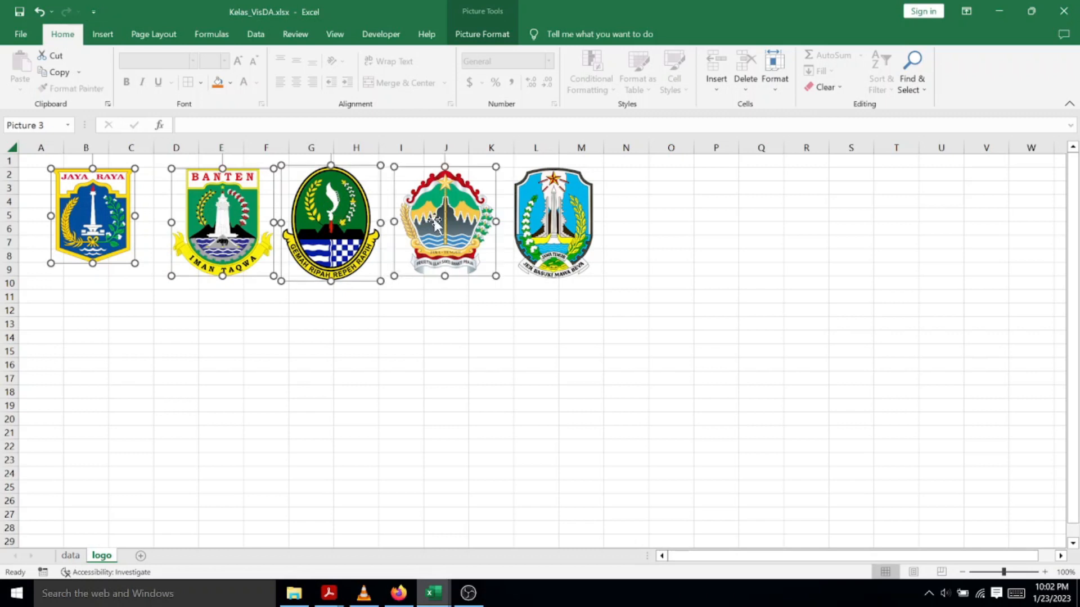
{"action": "left_click", "coordinate": [564, 223], "text": "ctrl"}
{"action": "key", "text": "ctrl+c"}
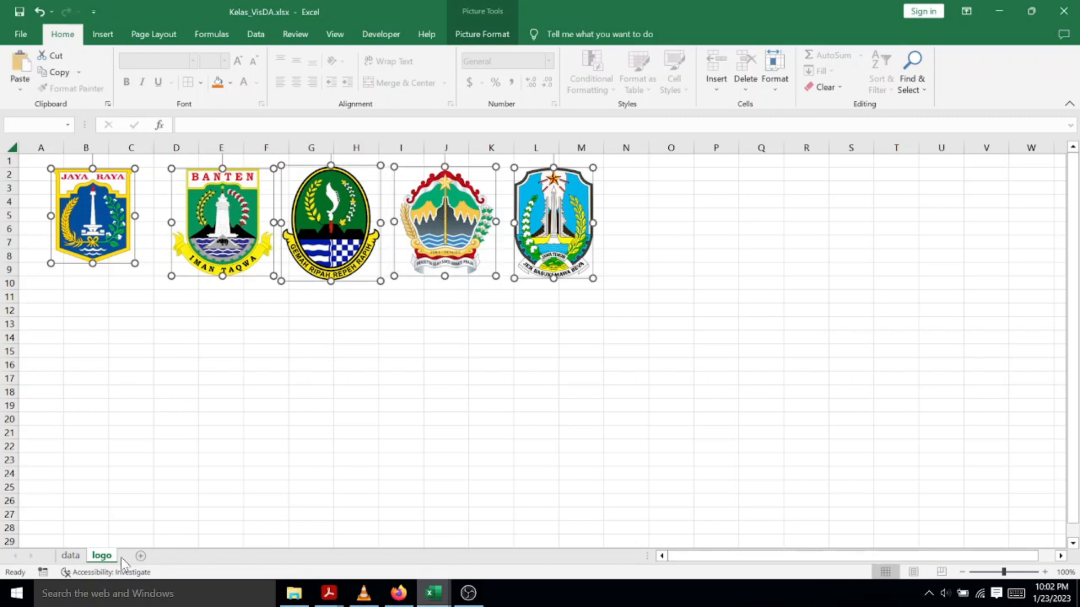
Paste the copied logos onto the data sheet at cell A11
{"action": "left_click", "coordinate": [71, 556]}
{"action": "left_click", "coordinate": [98, 461]}
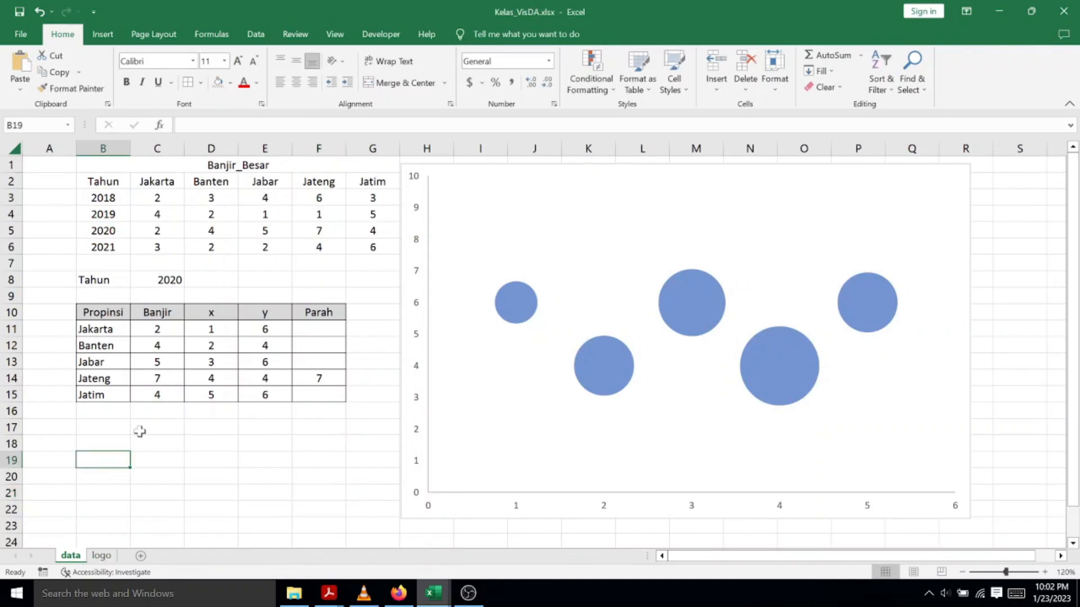
{"action": "left_click", "coordinate": [35, 330]}
{"action": "key", "text": "ctrl+v"}
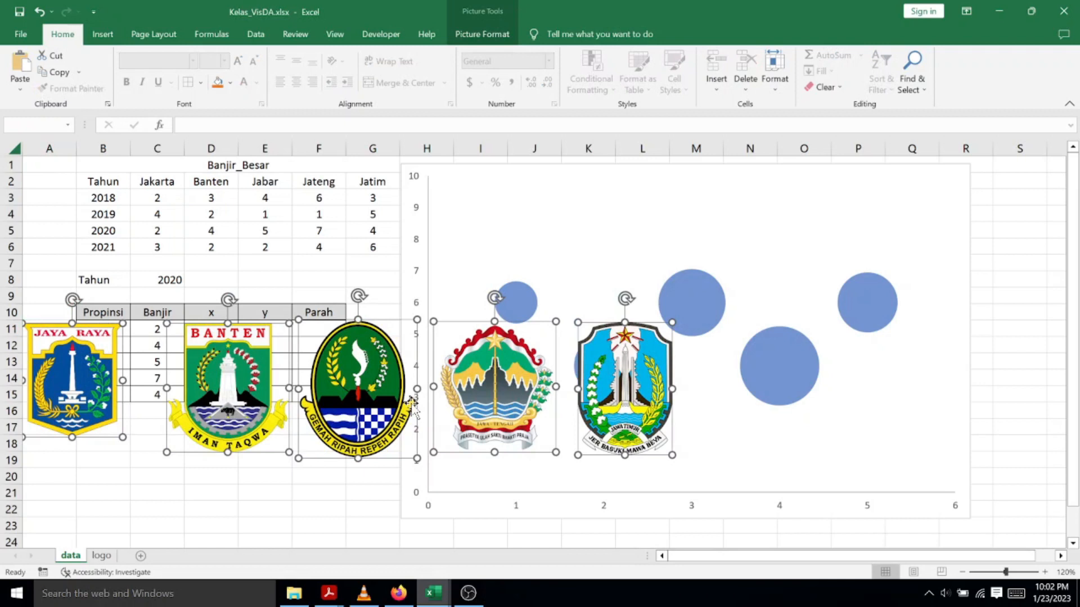
{"action": "left_click", "coordinate": [261, 538]}
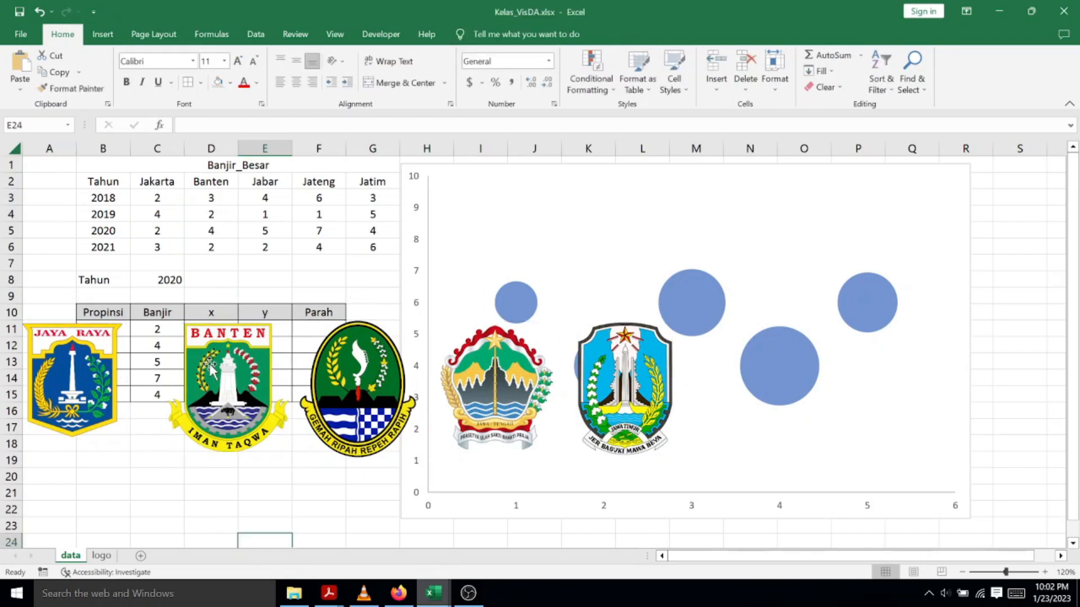
Shift the Jakarta (Jaya Raya) logo up slightly and paste it as the fill of the bubble at x = 1
{"action": "left_click_drag", "start_coordinate": [84, 374], "coordinate": [84, 320]}
{"action": "left_click", "coordinate": [513, 294]}
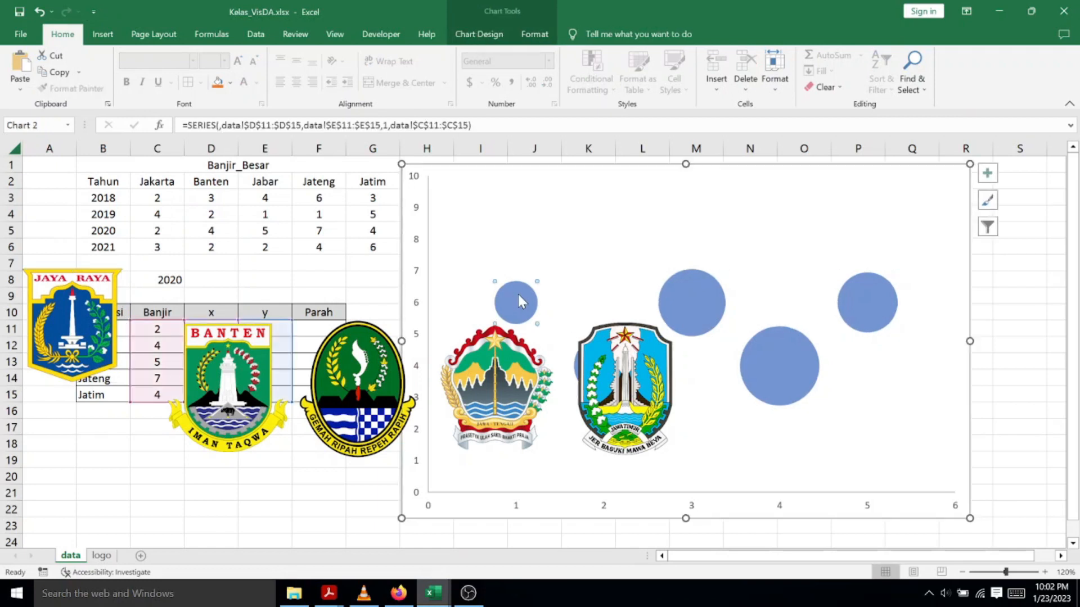
{"action": "left_click", "coordinate": [66, 310]}
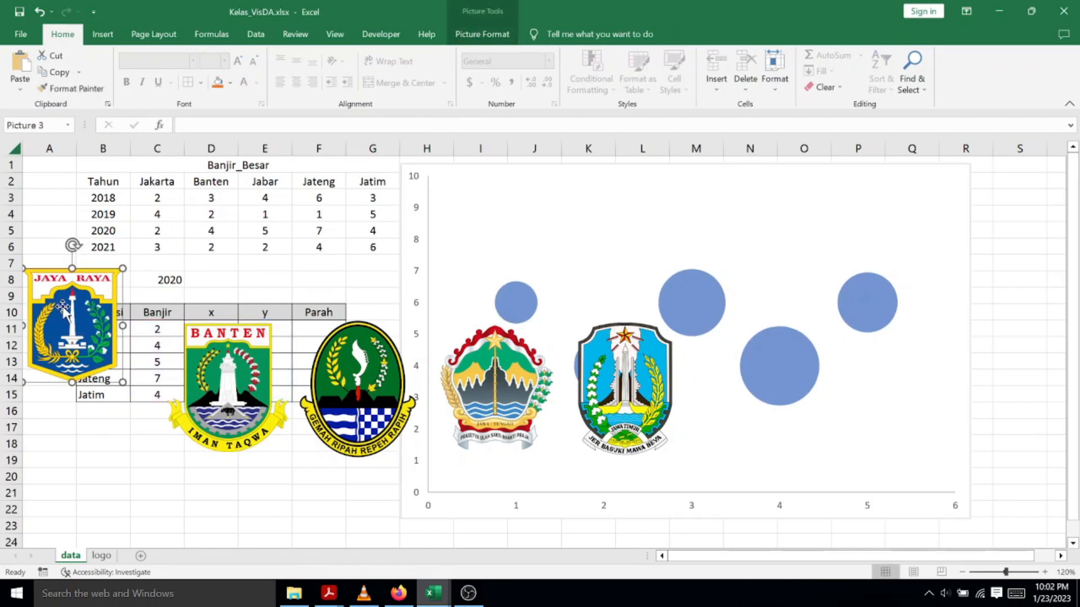
{"action": "left_click", "coordinate": [509, 302]}
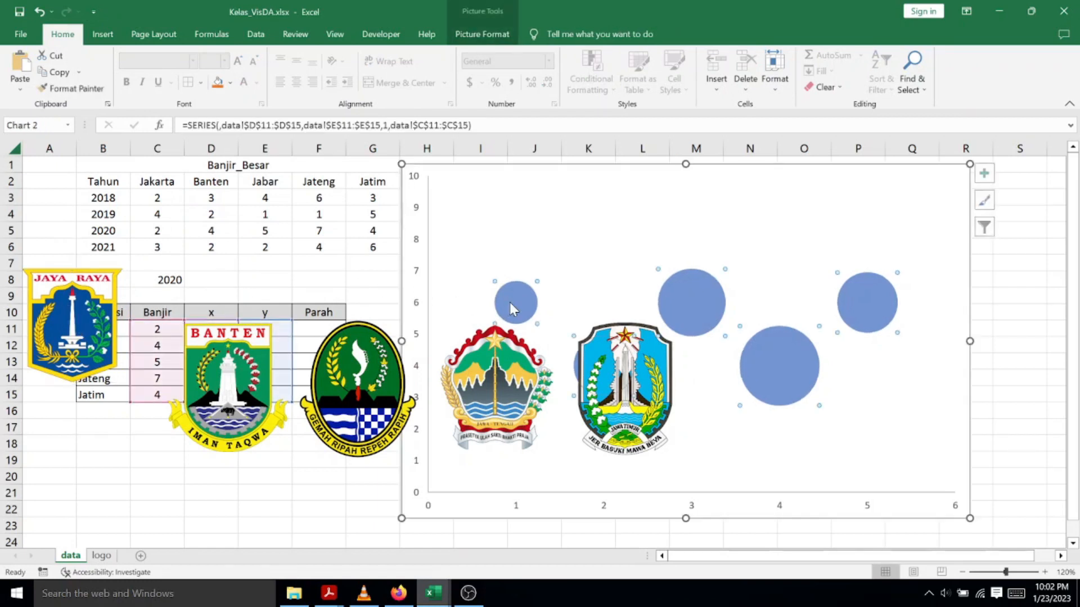
{"action": "key", "text": "ctrl+v"}
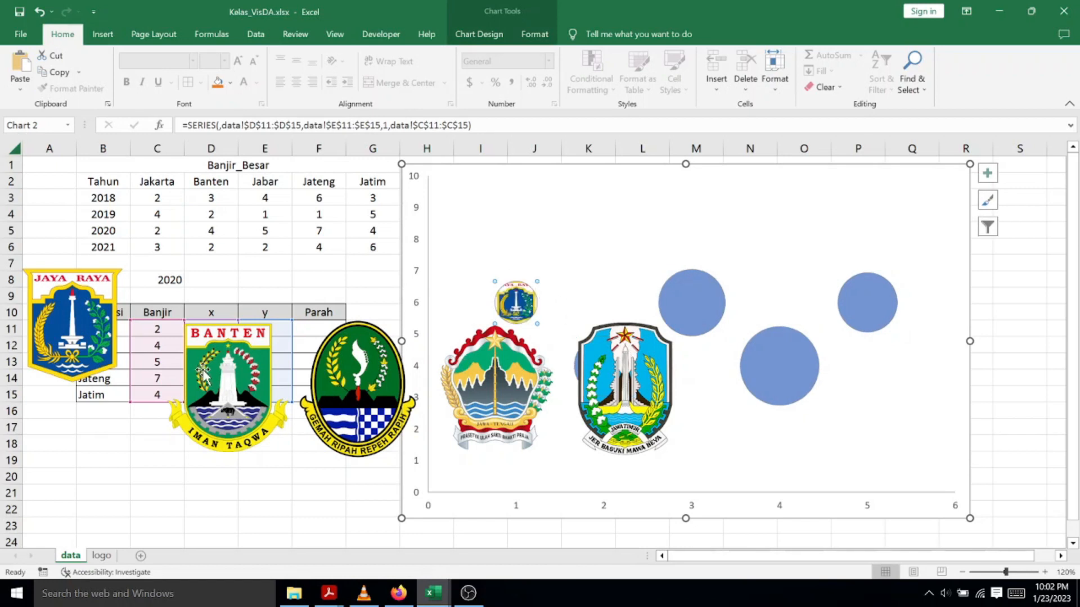
Move the Jatim logo down off the bubble at x = 2 and fill that bubble with the Banten logo
{"action": "left_click", "coordinate": [218, 374]}
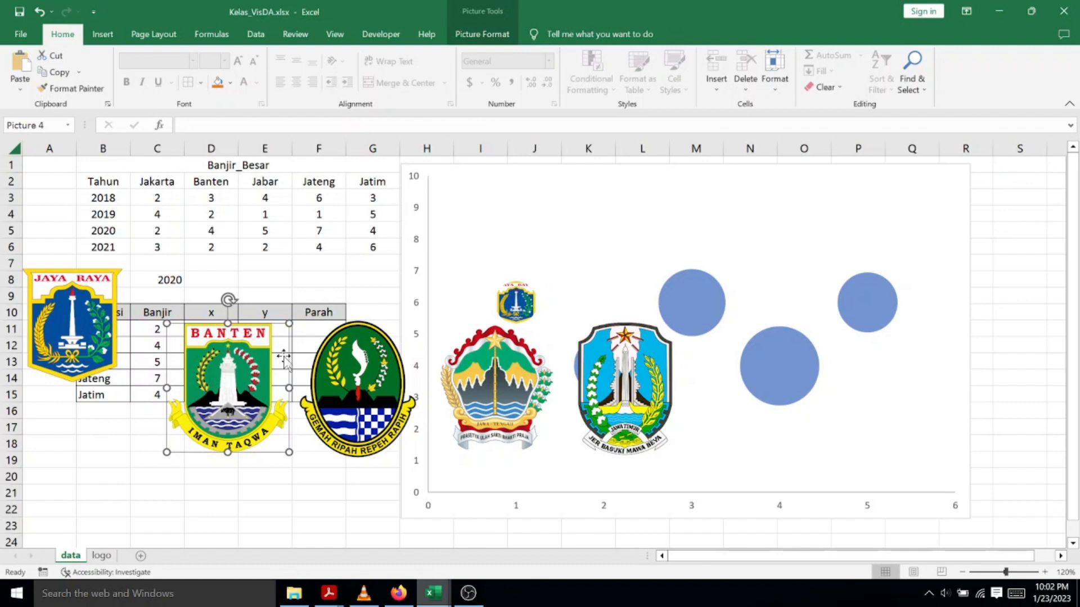
{"action": "left_click_drag", "start_coordinate": [611, 370], "coordinate": [613, 434]}
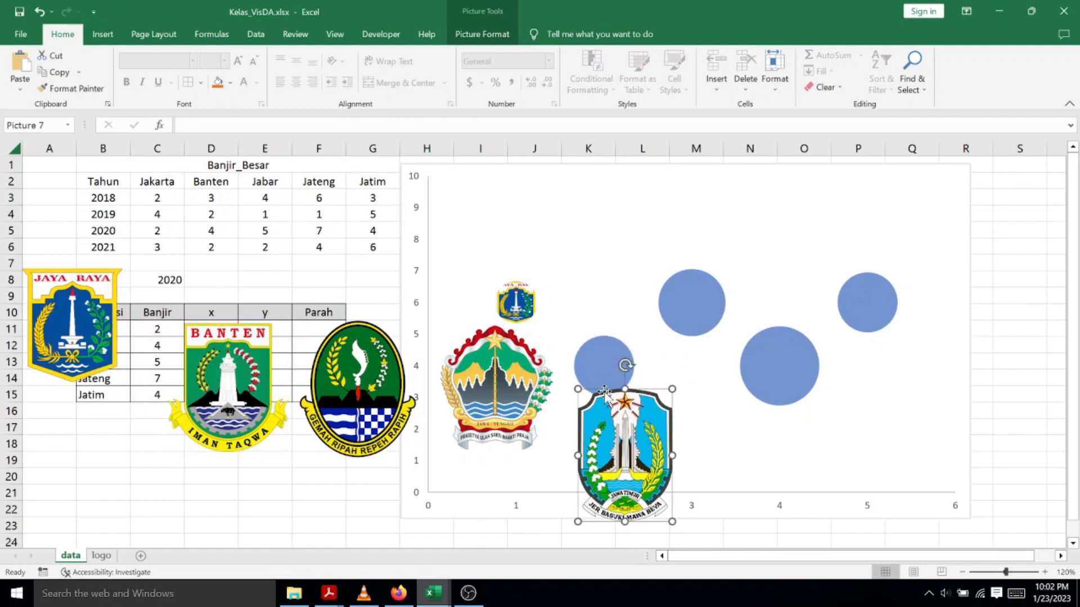
{"action": "left_click", "coordinate": [594, 343]}
{"action": "left_click", "coordinate": [598, 348]}
{"action": "key", "text": "ctrl+v"}
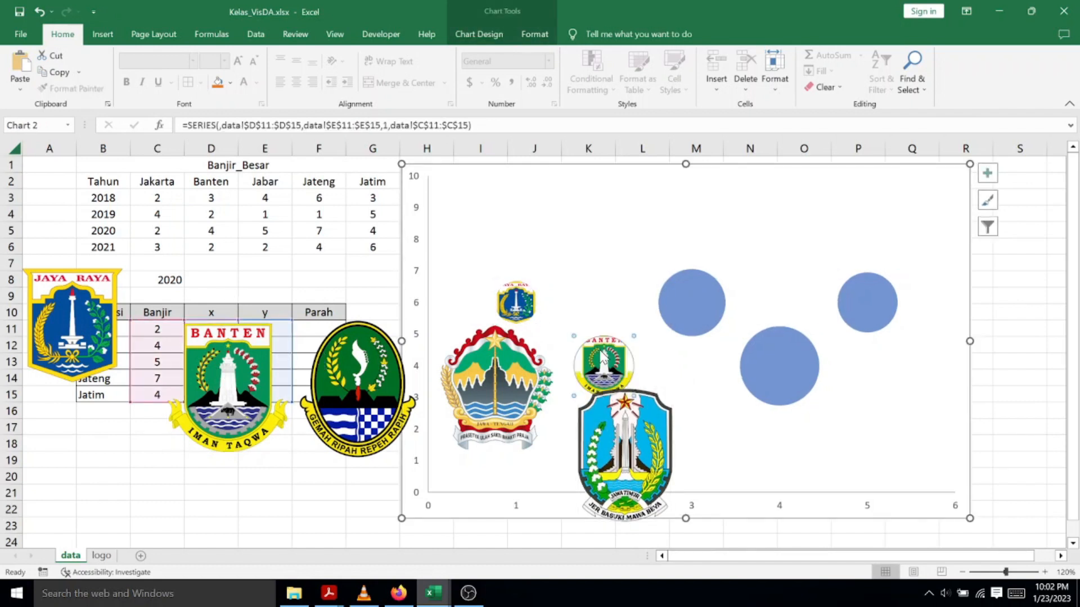
Fill only the bubble at x = 3 with the green oval Jabar logo
{"action": "left_click", "coordinate": [358, 371]}
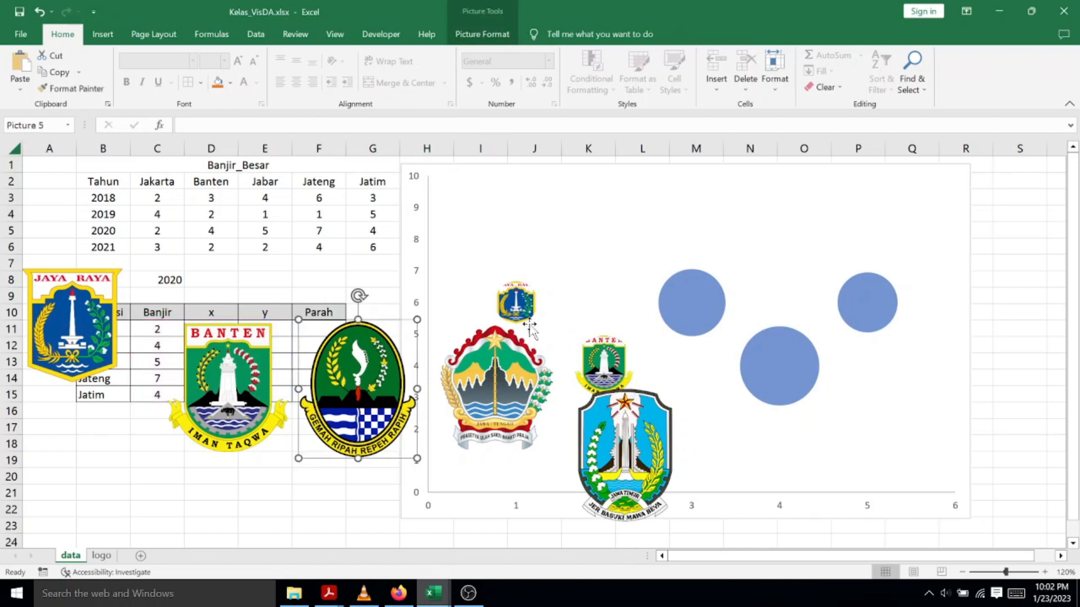
{"action": "left_click", "coordinate": [690, 303]}
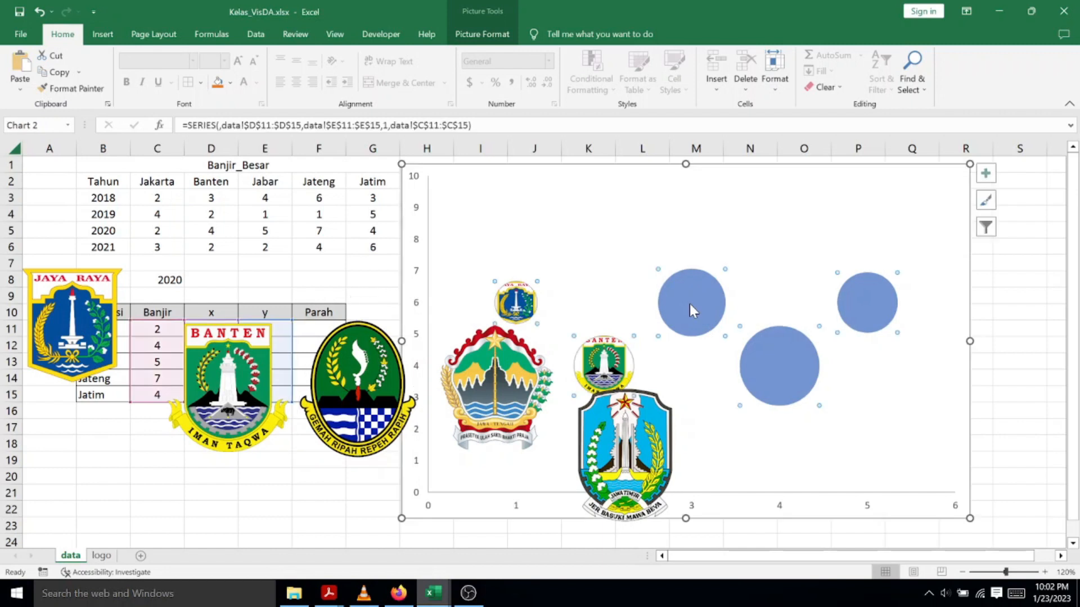
{"action": "left_click", "coordinate": [690, 302]}
{"action": "key", "text": "ctrl+v"}
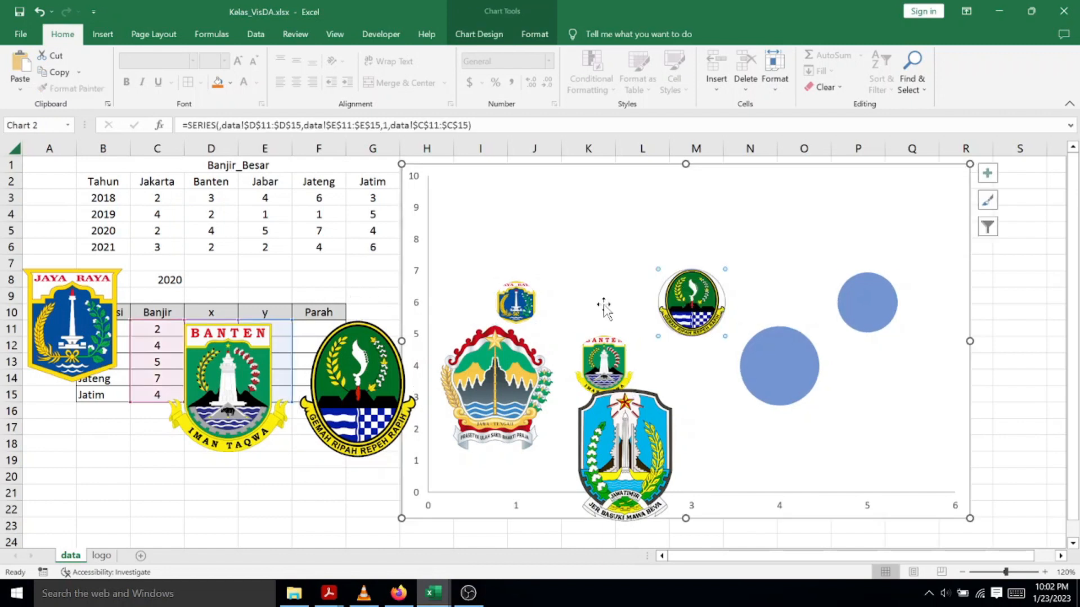
Fill only the bubble at x = 4 with the Jateng logo
{"action": "left_click", "coordinate": [502, 374]}
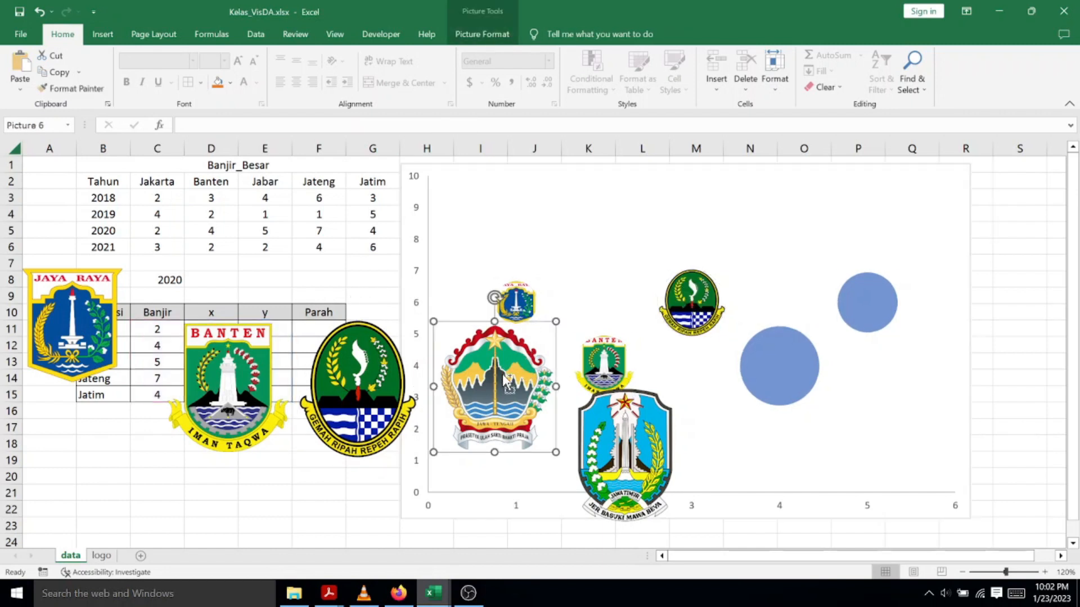
{"action": "left_click", "coordinate": [769, 365]}
{"action": "left_click", "coordinate": [771, 367]}
{"action": "key", "text": "ctrl+v"}
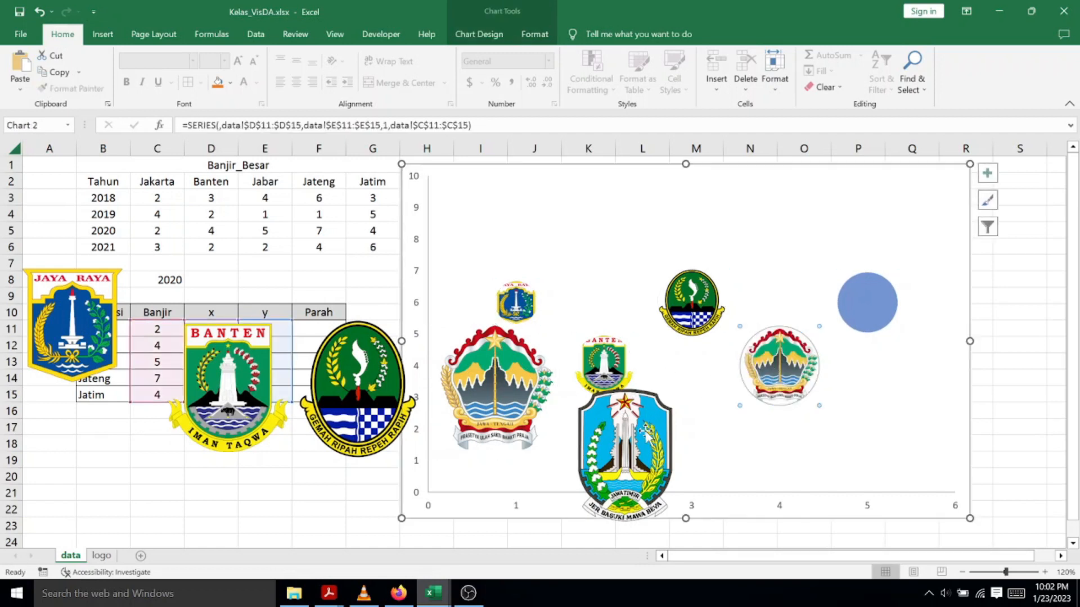
Fill only the bubble at x = 5 with the Jatim logo and deselect the chart
{"action": "left_click", "coordinate": [646, 436]}
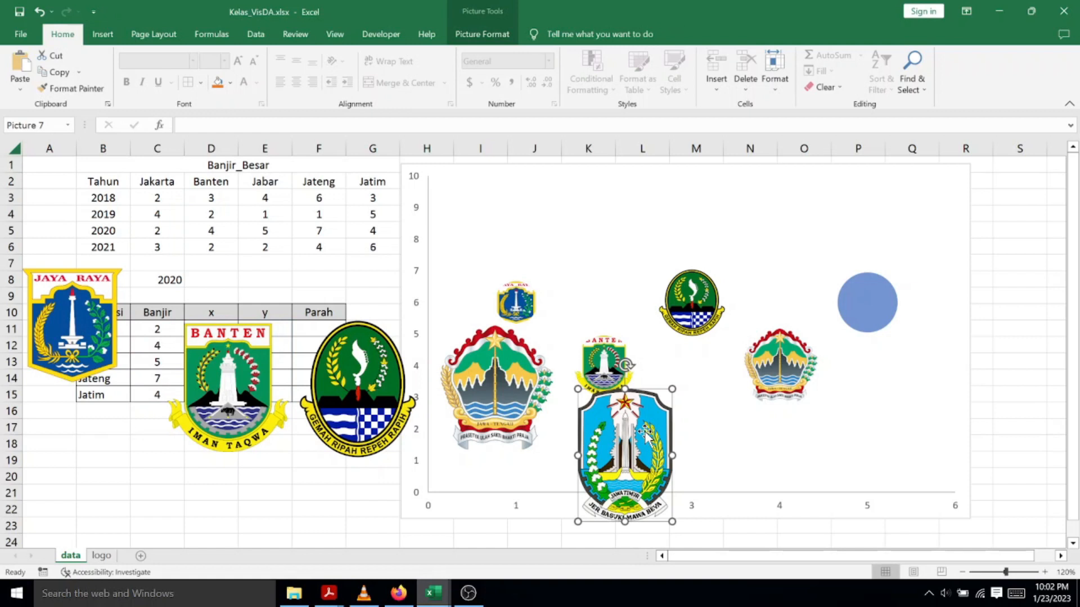
{"action": "left_click", "coordinate": [878, 295]}
{"action": "left_click", "coordinate": [874, 302]}
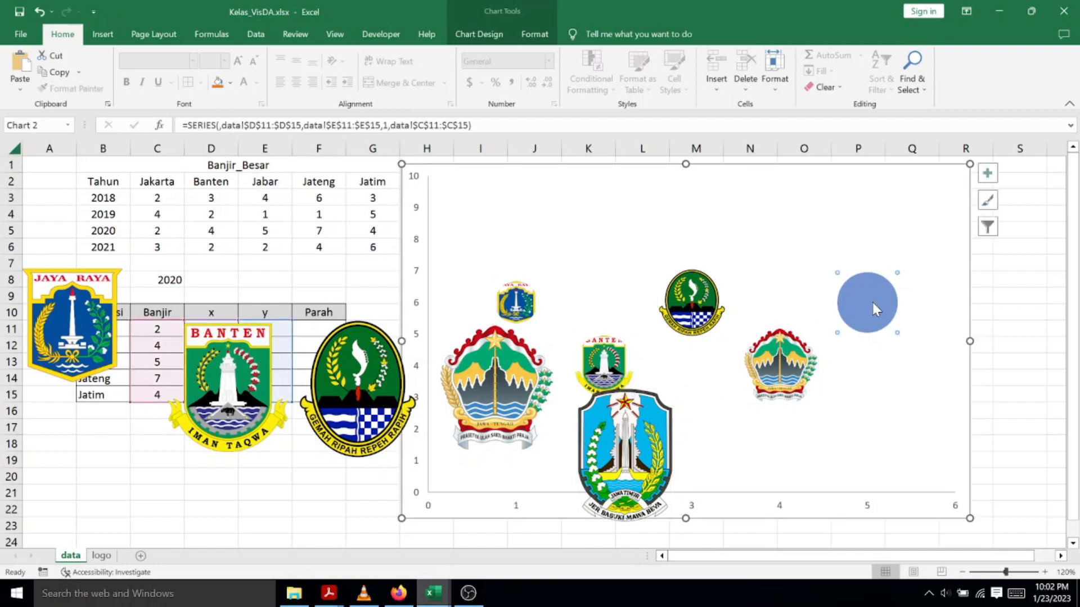
{"action": "key", "text": "ctrl+v"}
{"action": "left_click", "coordinate": [270, 507]}
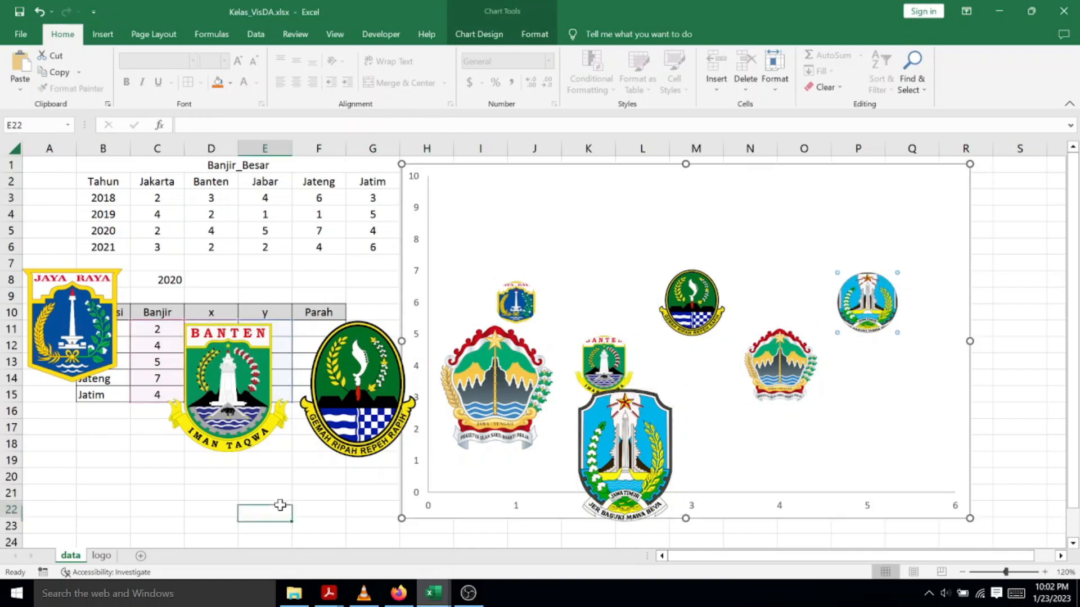
Delete the five loose province logo pictures lying over the sheet and chart, keeping the logo-filled bubbles
{"action": "left_click", "coordinate": [101, 340]}
{"action": "left_click", "coordinate": [236, 373], "text": "ctrl"}
{"action": "left_click", "coordinate": [329, 376], "text": "ctrl"}
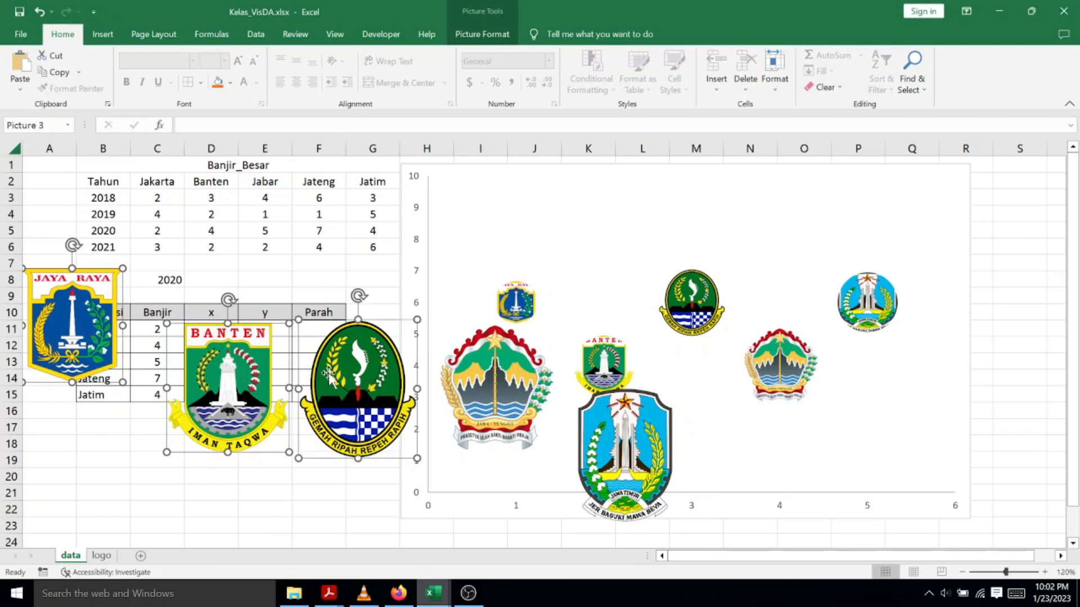
{"action": "left_click", "coordinate": [469, 383], "text": "ctrl"}
{"action": "left_click", "coordinate": [612, 425], "text": "ctrl"}
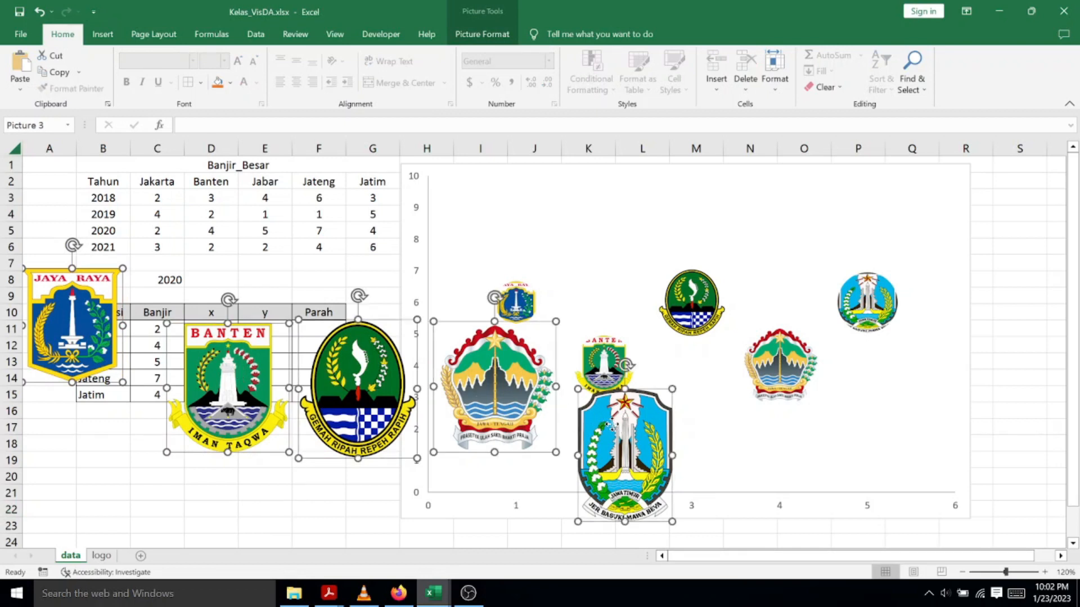
{"action": "key", "text": "Delete"}
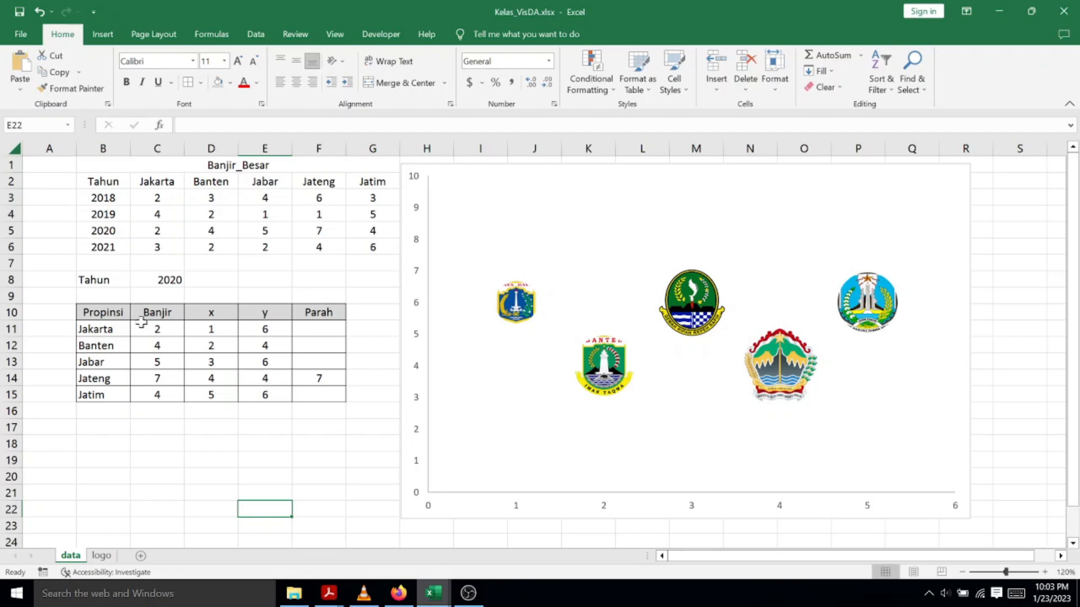
Test the logo bubbles by switching the year in C8 to 2019, 2020, 2018 and finally 2021
{"action": "left_click", "coordinate": [173, 279]}
{"action": "left_click", "coordinate": [192, 280]}
{"action": "left_click", "coordinate": [171, 305]}
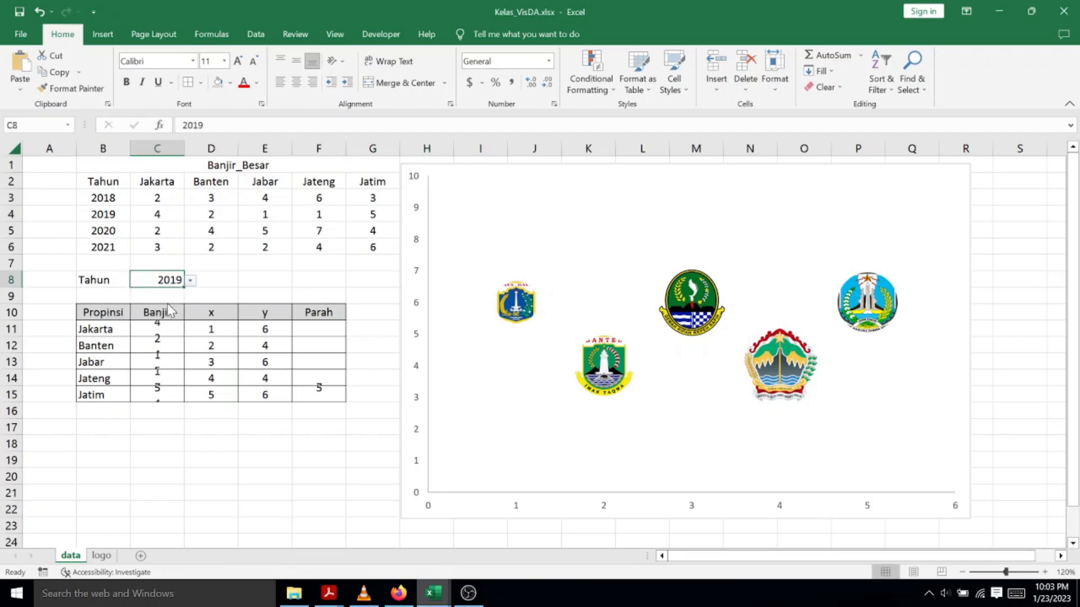
{"action": "left_click", "coordinate": [192, 282]}
{"action": "left_click", "coordinate": [147, 314]}
{"action": "left_click", "coordinate": [191, 280]}
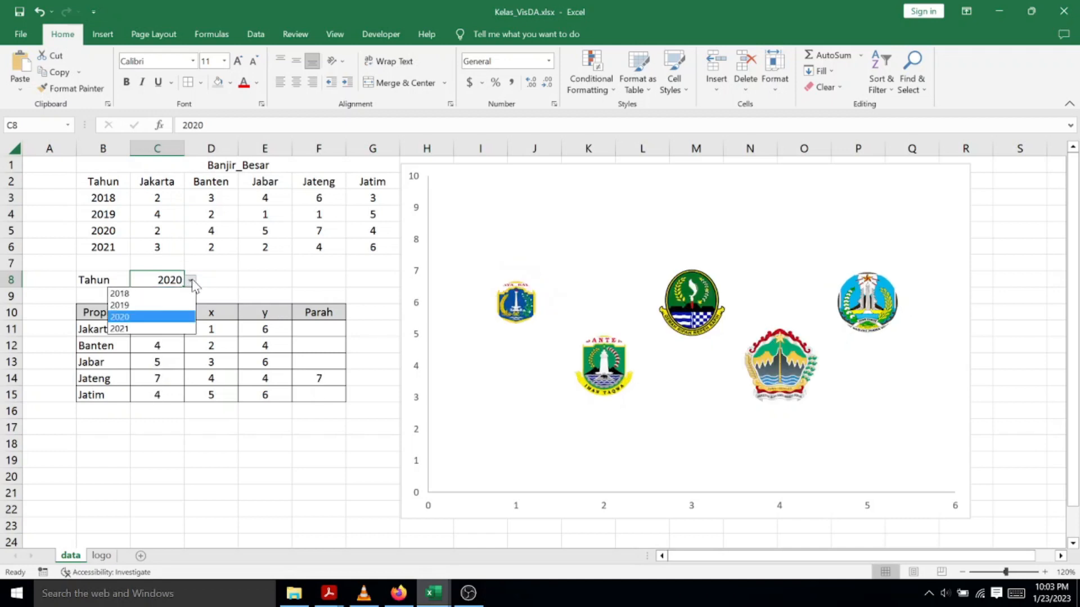
{"action": "left_click", "coordinate": [163, 294]}
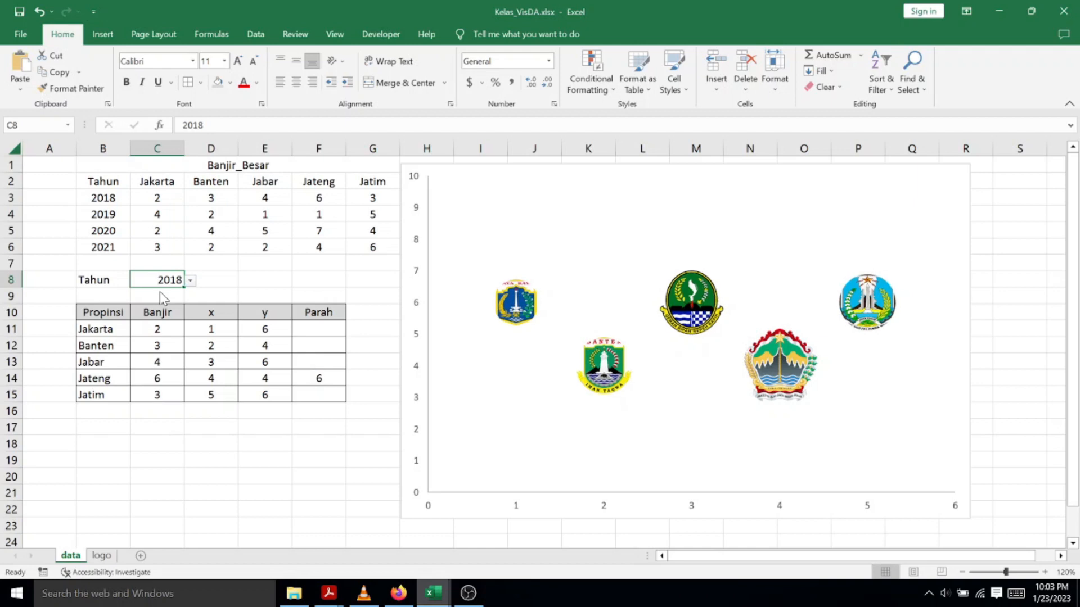
{"action": "left_click", "coordinate": [190, 281]}
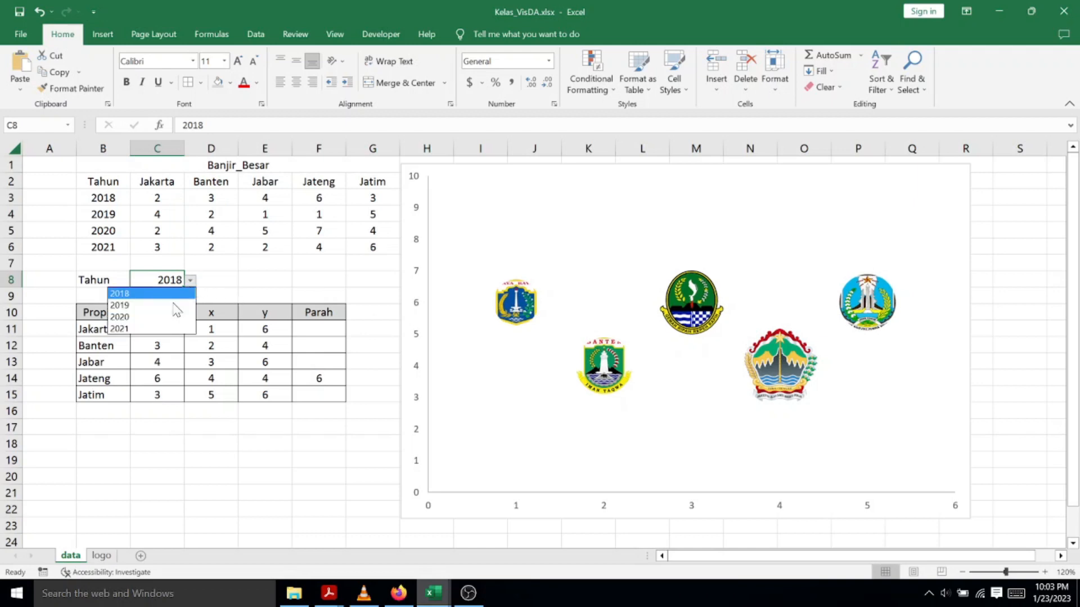
{"action": "left_click", "coordinate": [160, 328]}
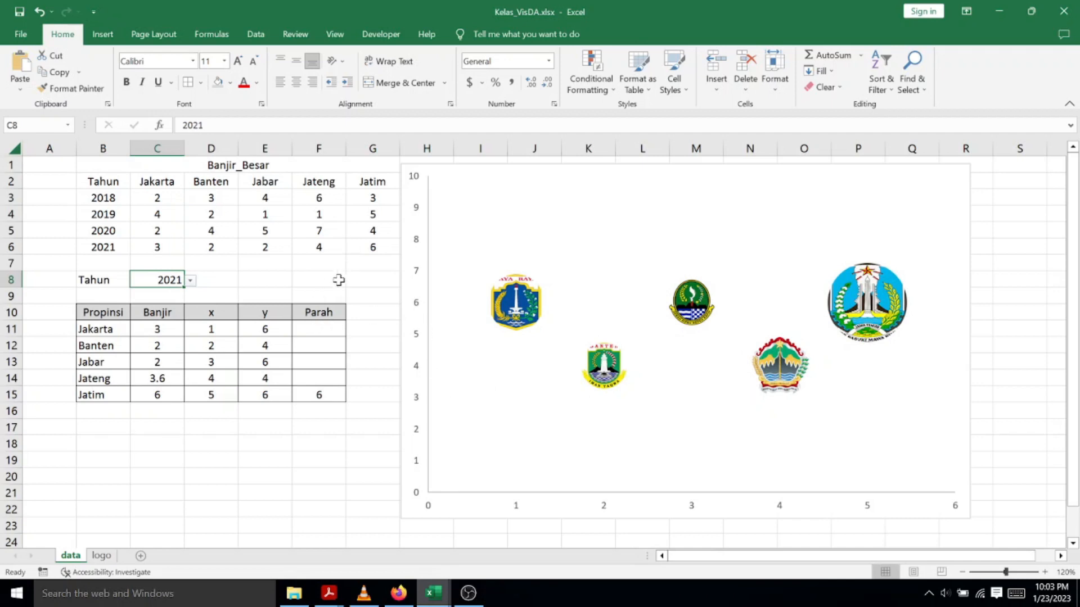
Format the Banjir values in C11:C15 to display without decimals
{"action": "left_click_drag", "start_coordinate": [154, 330], "coordinate": [157, 394]}
{"action": "left_click", "coordinate": [546, 82]}
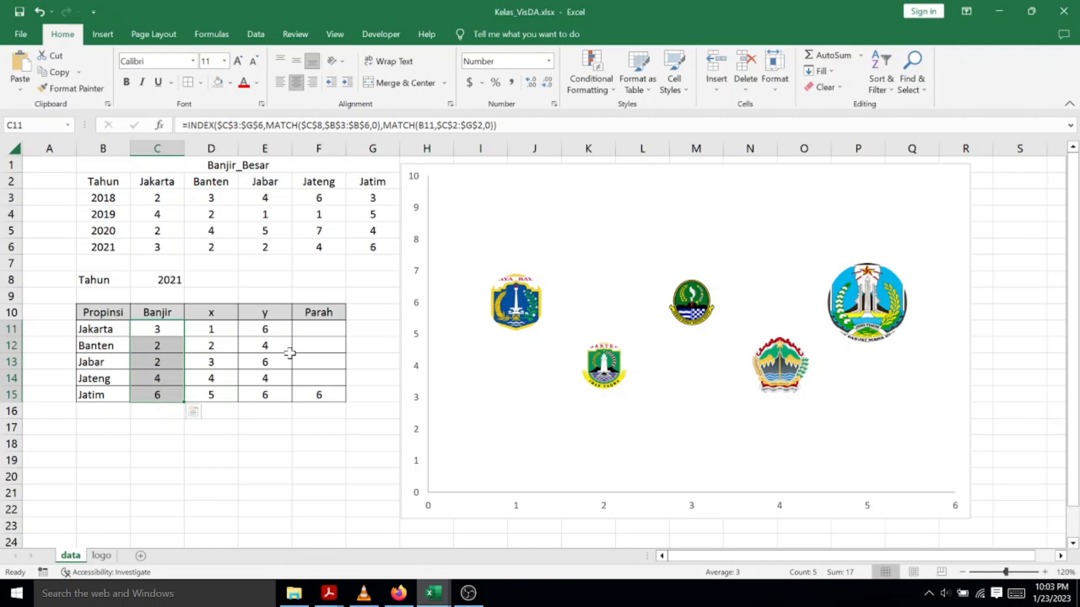
{"action": "left_click", "coordinate": [226, 474]}
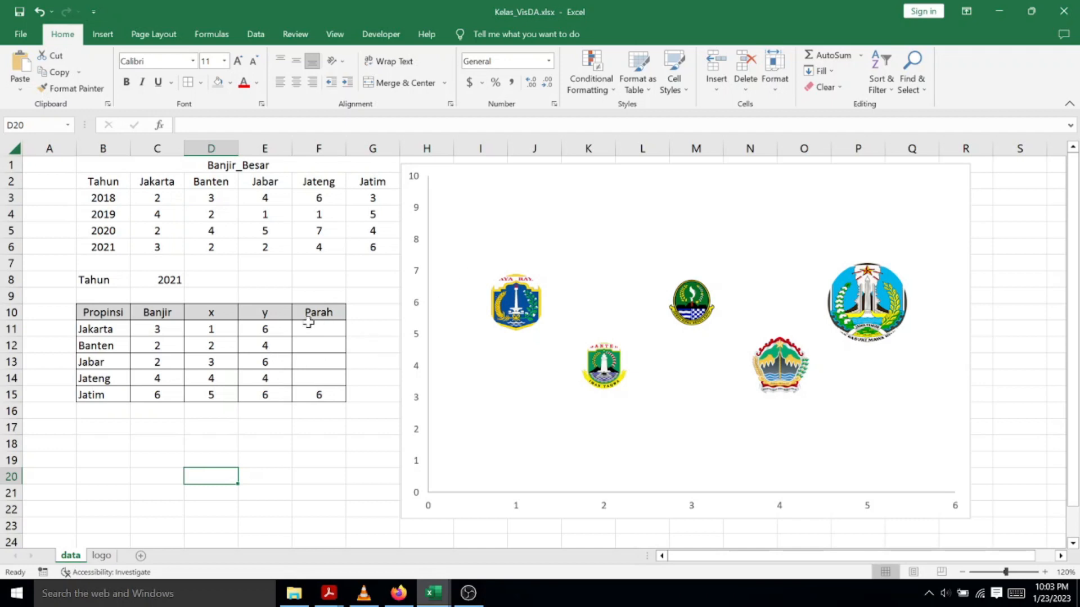
Add a second series named Banjir_Parah to the bubble chart, with D11:D15 as its X values
{"action": "left_click", "coordinate": [464, 217]}
{"action": "right_click", "coordinate": [465, 217]}
{"action": "left_click", "coordinate": [511, 301]}
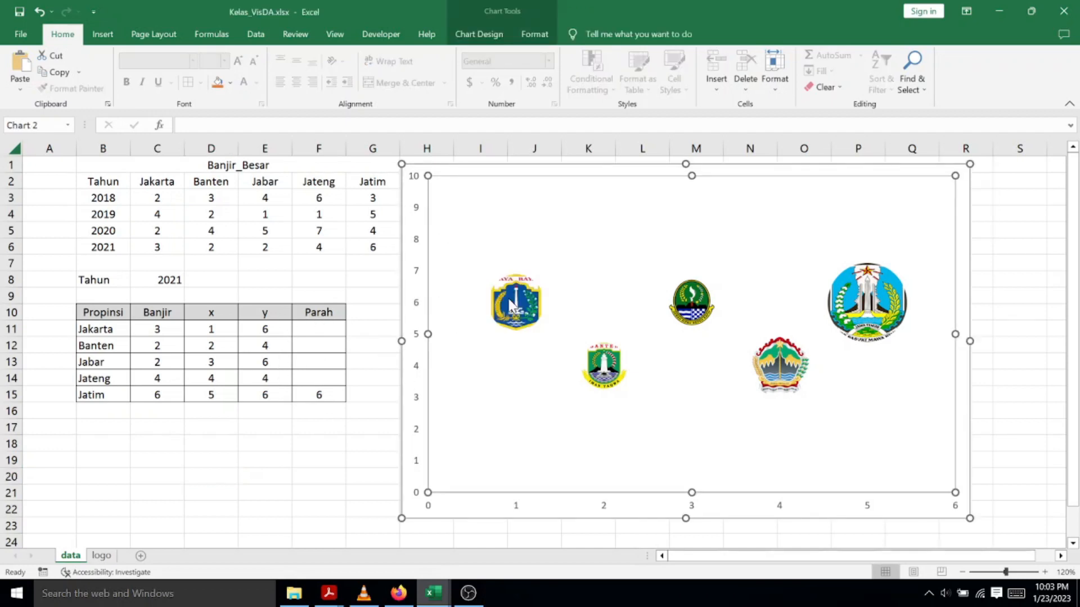
{"action": "left_click", "coordinate": [394, 207]}
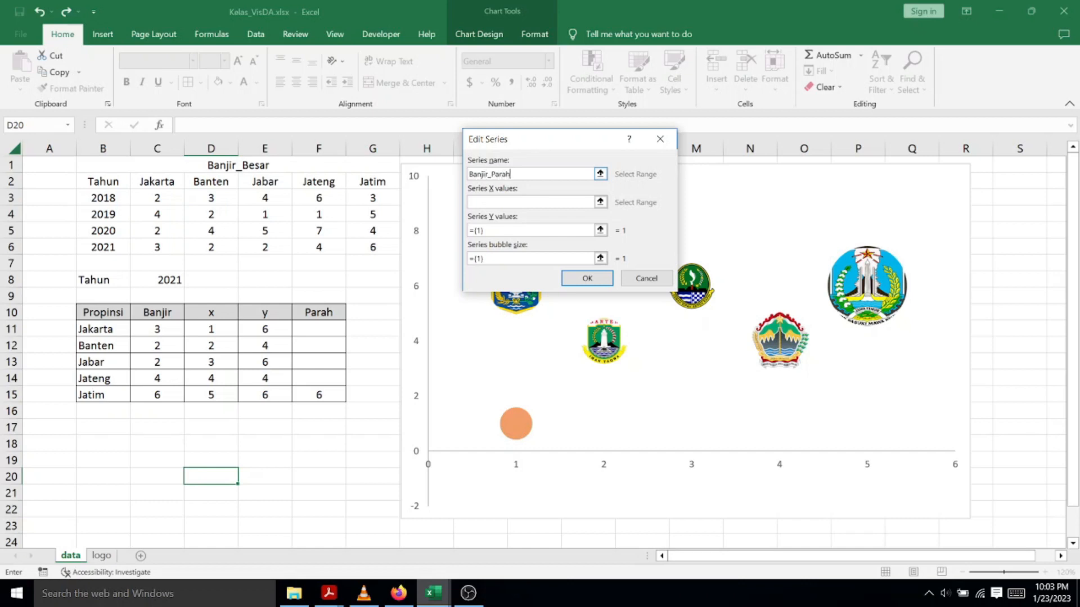
{"action": "left_click", "coordinate": [599, 203]}
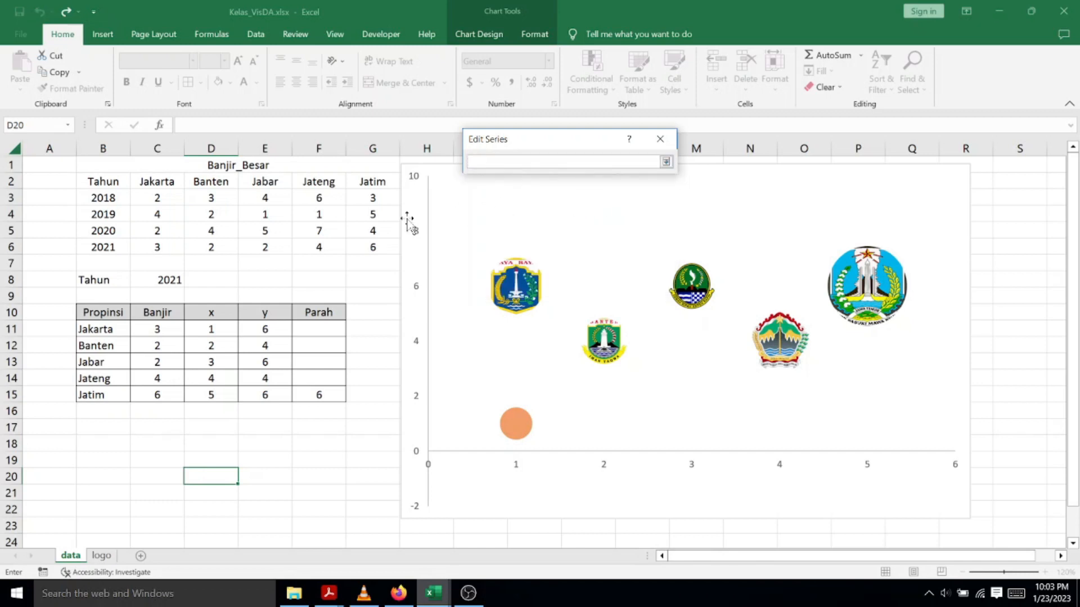
{"action": "left_click_drag", "start_coordinate": [225, 327], "coordinate": [225, 395]}
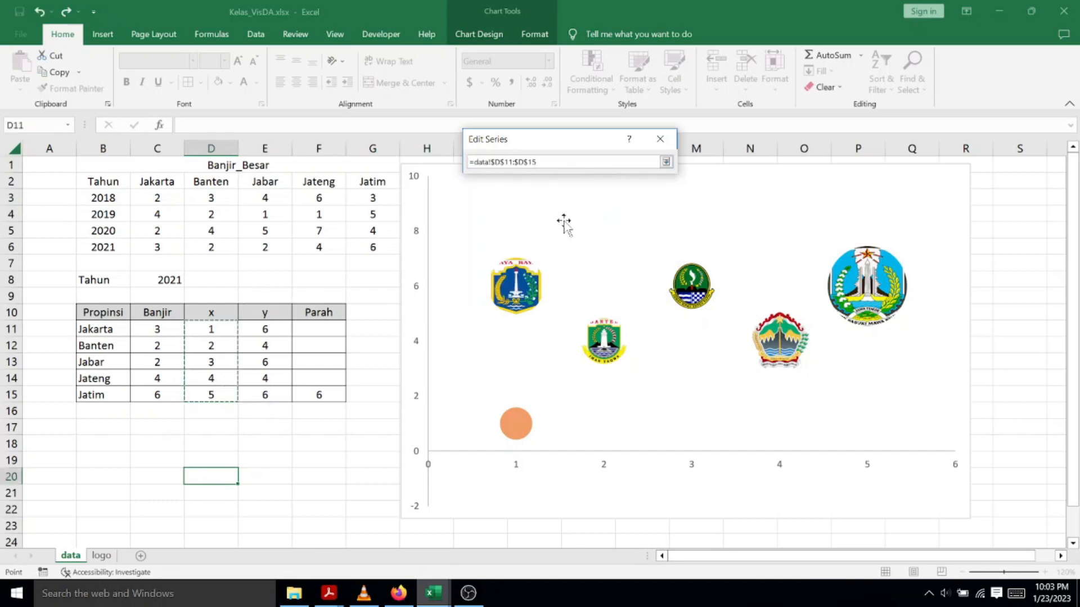
{"action": "left_click", "coordinate": [666, 161]}
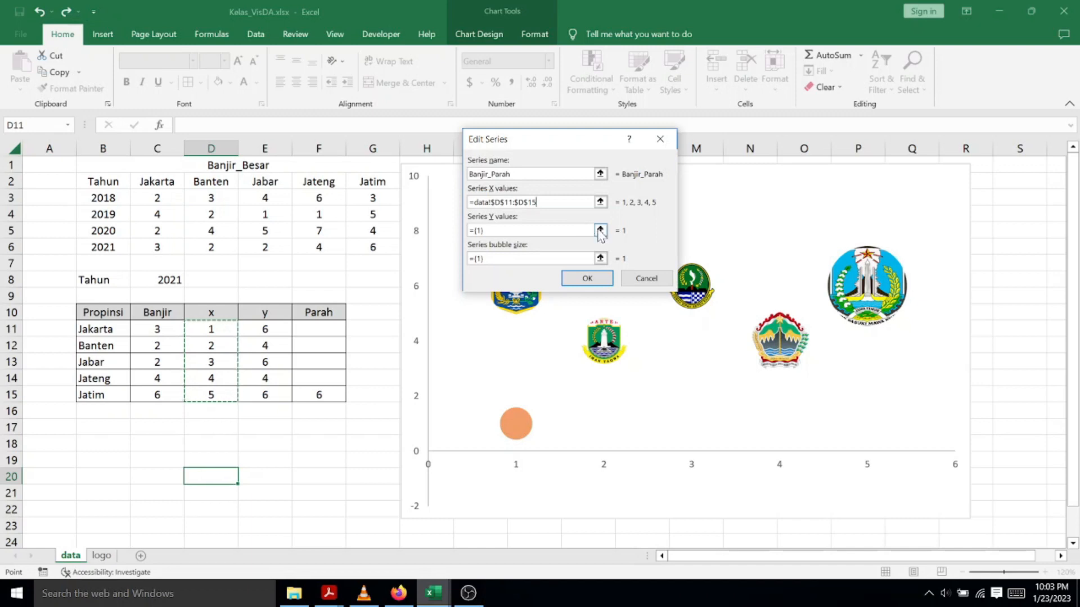
Set the Banjir_Parah series' Y values to E11:E15 and bubble size to F11:F15, and apply the data source changes
{"action": "left_click", "coordinate": [600, 230]}
{"action": "key", "text": "BackSpace"}
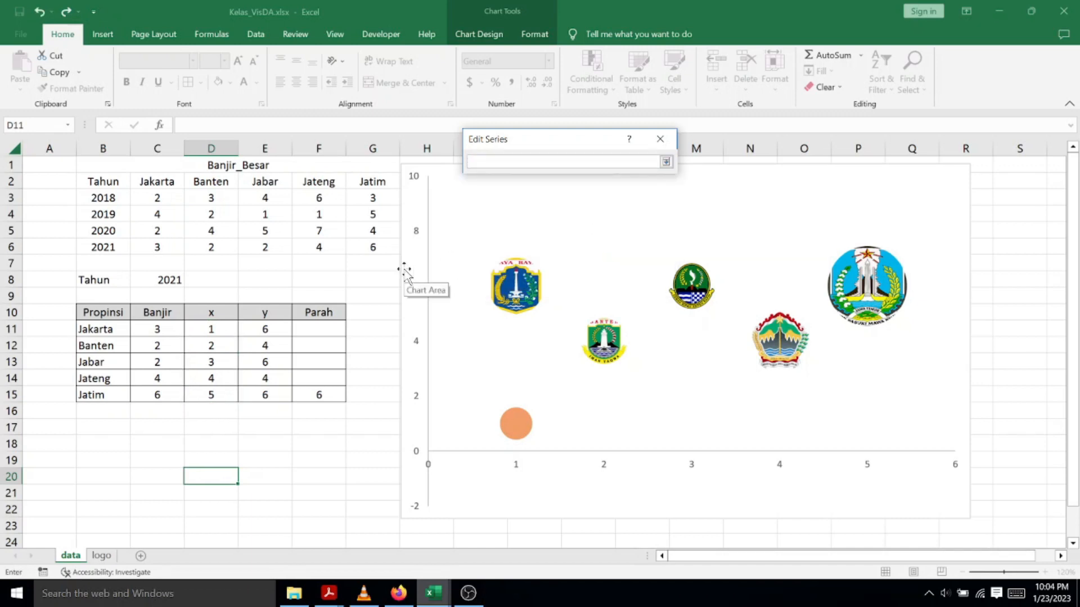
{"action": "left_click_drag", "start_coordinate": [259, 330], "coordinate": [261, 396]}
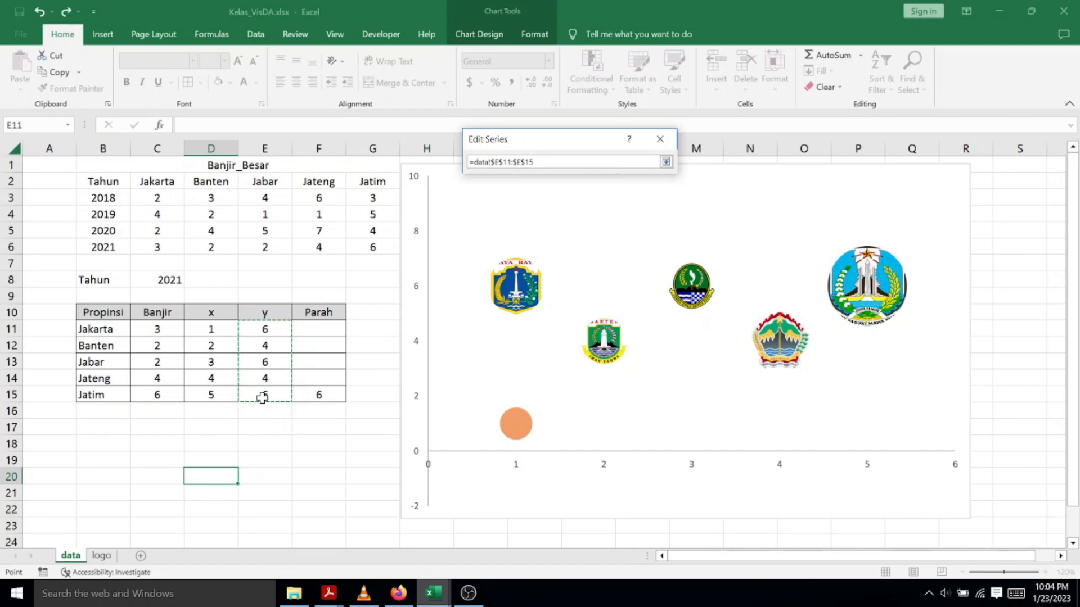
{"action": "left_click", "coordinate": [665, 162]}
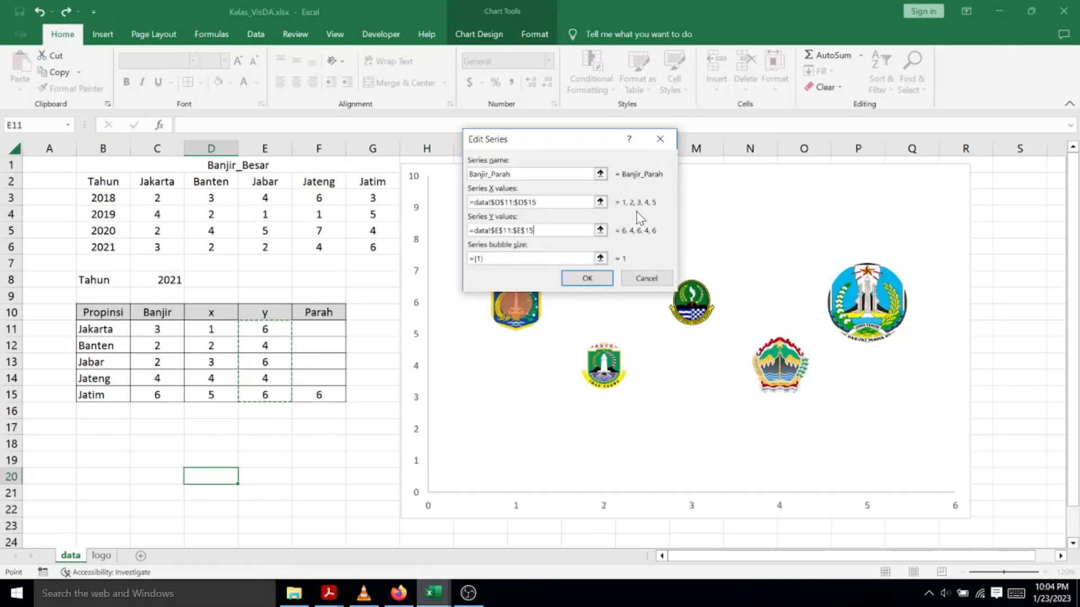
{"action": "left_click", "coordinate": [601, 259]}
{"action": "left_click_drag", "start_coordinate": [299, 329], "coordinate": [302, 395]}
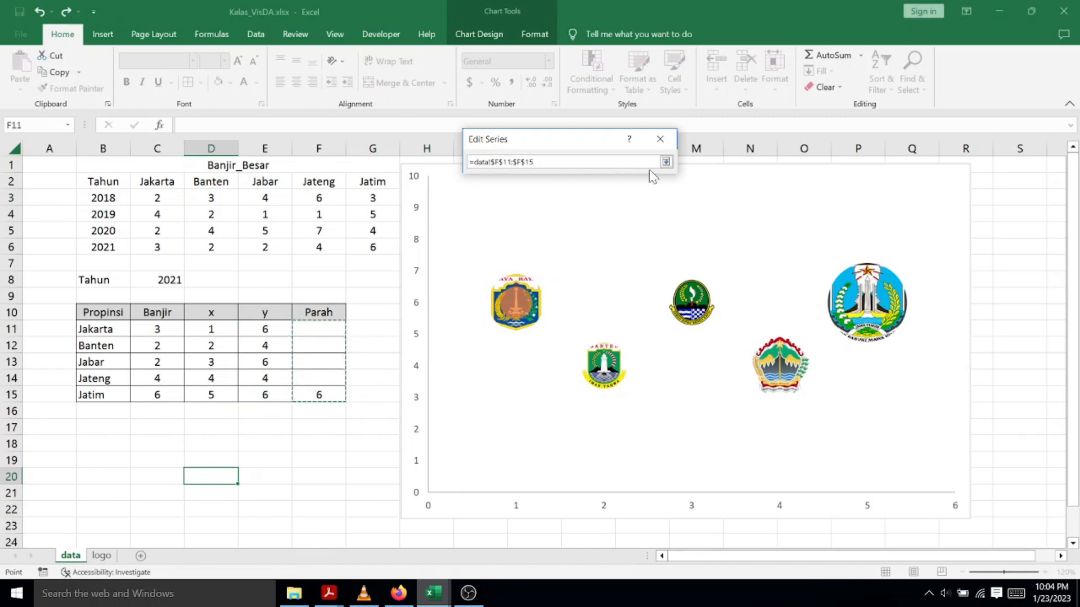
{"action": "left_click", "coordinate": [666, 162]}
{"action": "left_click", "coordinate": [585, 279]}
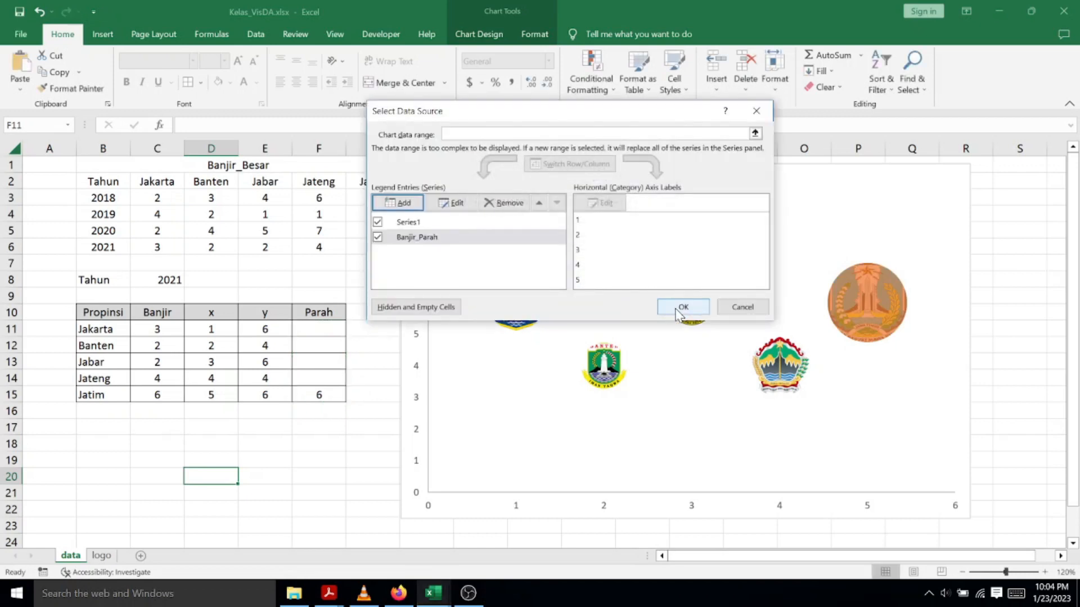
{"action": "left_click", "coordinate": [684, 306]}
{"action": "left_click", "coordinate": [1007, 281]}
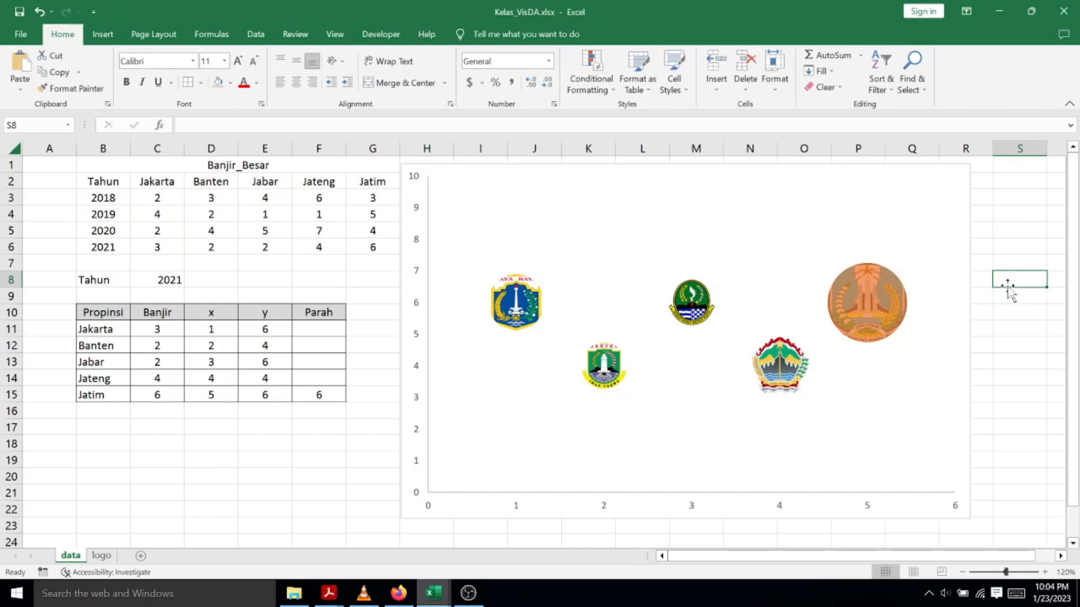
Try the years 2019 and 2020 in C8 to check the Banjir_Parah bubble, and undo both year changes
{"action": "left_click", "coordinate": [878, 320]}
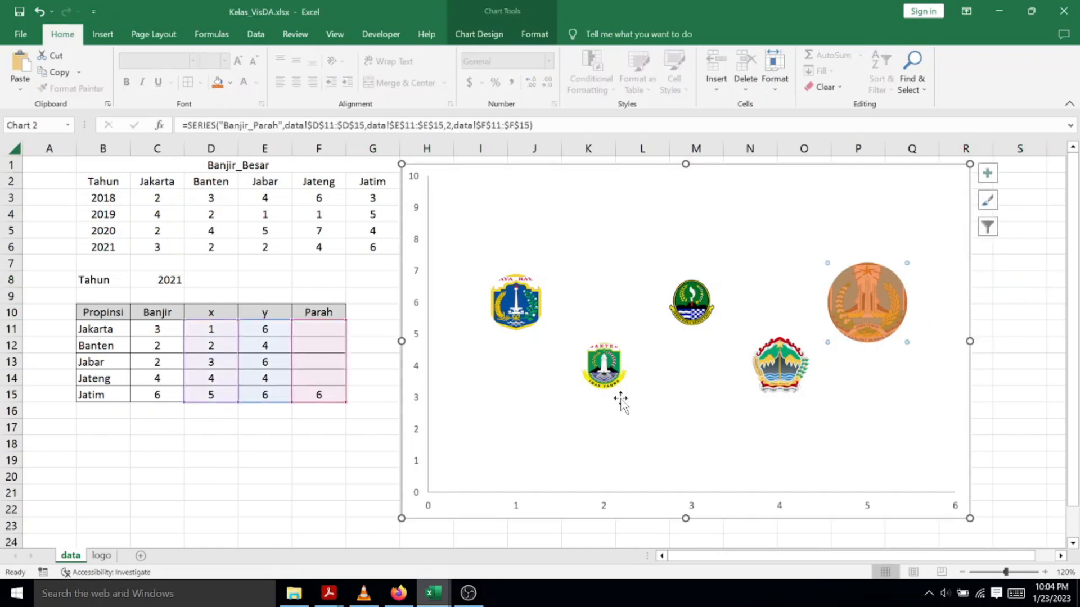
{"action": "left_click", "coordinate": [173, 279]}
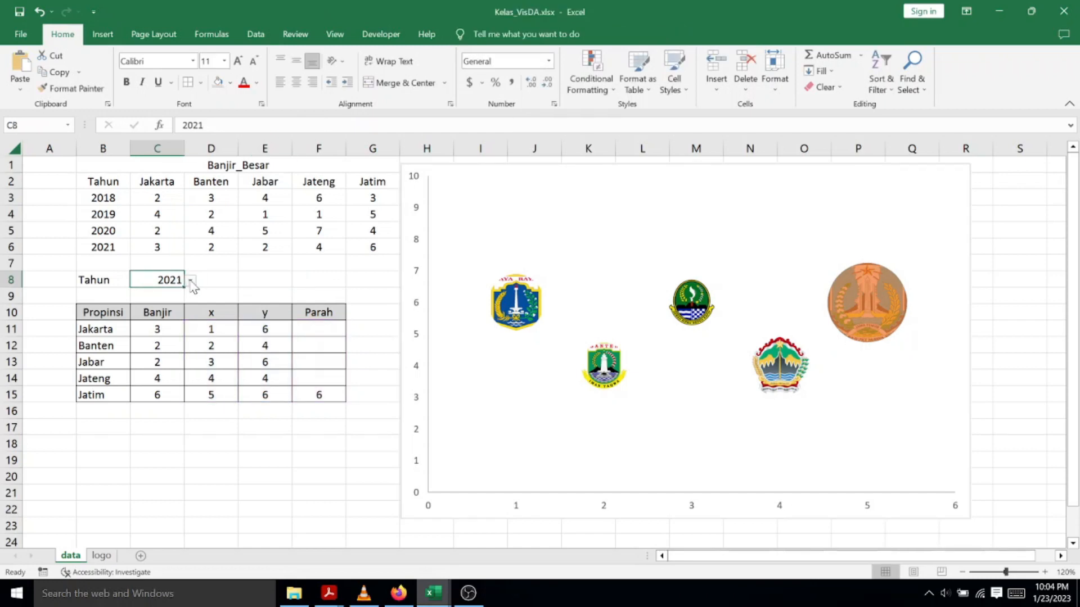
{"action": "left_click", "coordinate": [191, 280]}
{"action": "left_click", "coordinate": [154, 312]}
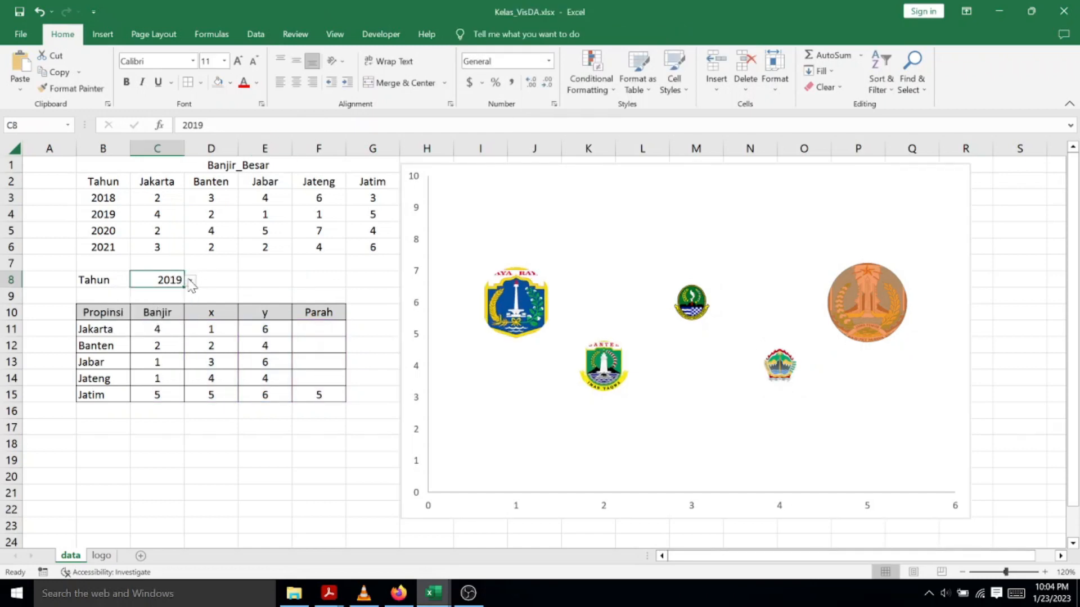
{"action": "left_click", "coordinate": [191, 280]}
{"action": "left_click", "coordinate": [153, 316]}
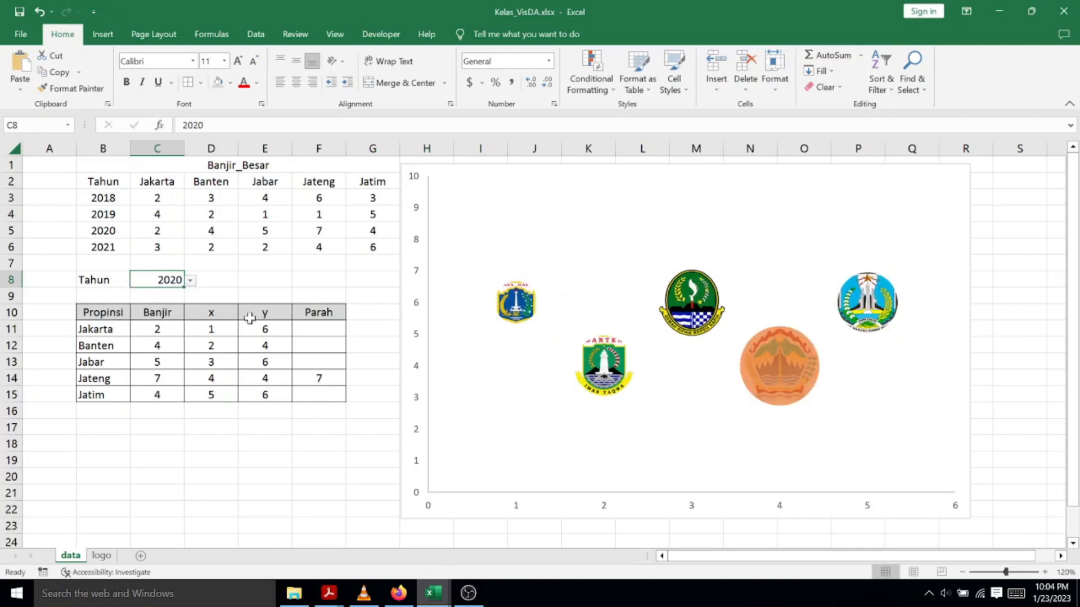
{"action": "left_click", "coordinate": [789, 375]}
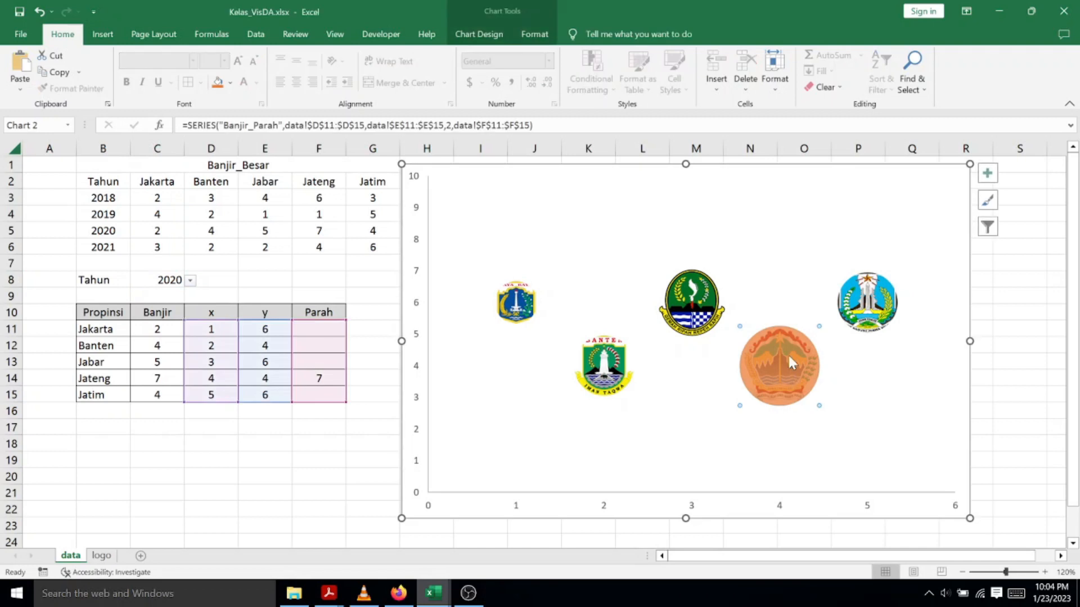
{"action": "left_click", "coordinate": [39, 13]}
{"action": "left_click", "coordinate": [39, 15]}
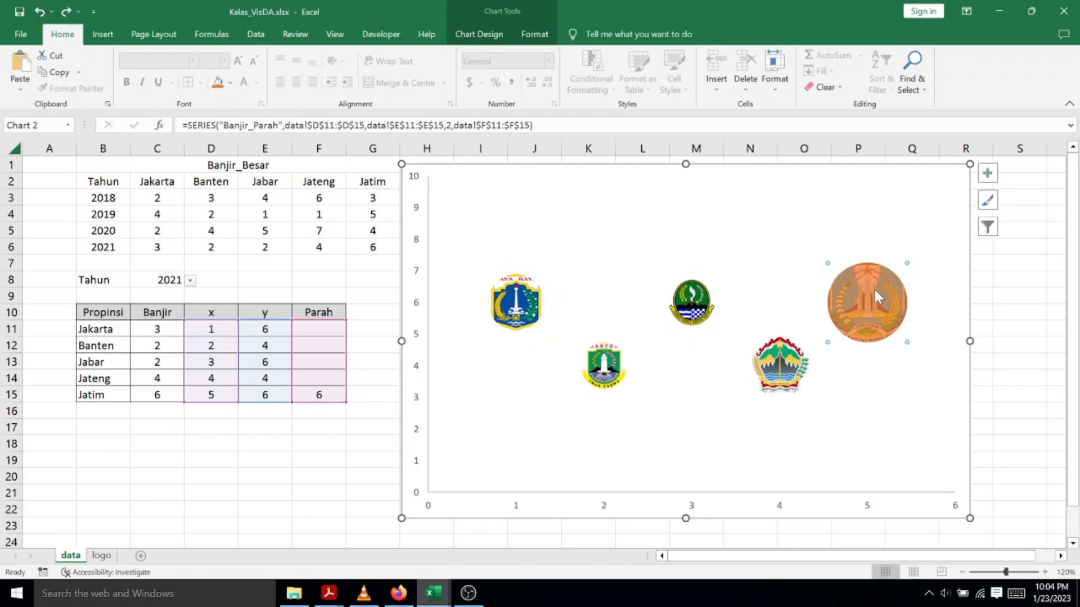
Give the Banjir_Parah bubble a red 6 pt outline and deselect the chart
{"action": "mouse_move", "coordinate": [876, 318]}
{"action": "left_click", "coordinate": [532, 36]}
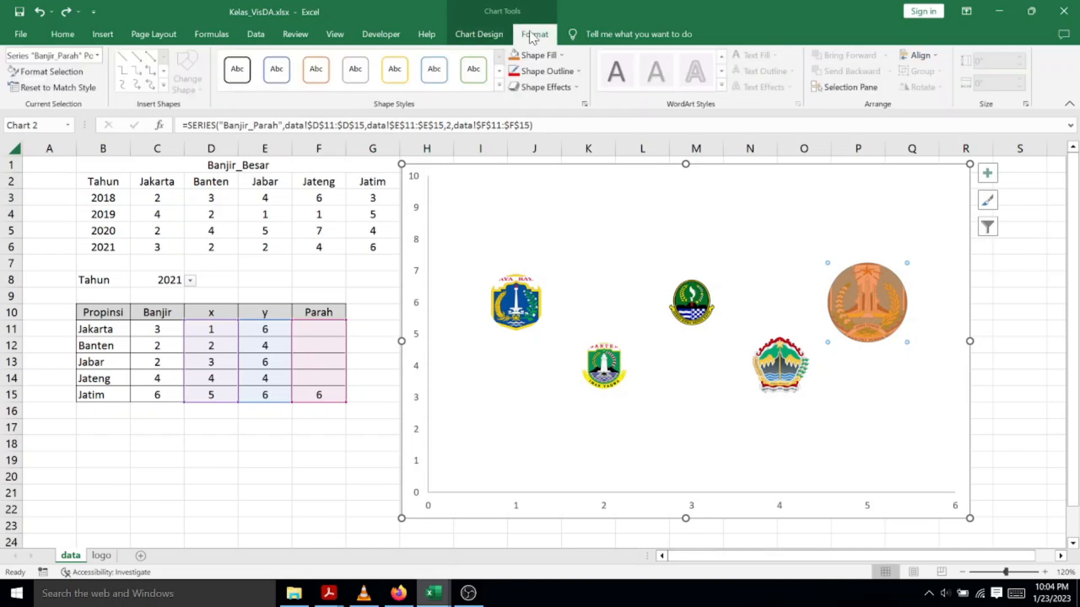
{"action": "left_click", "coordinate": [555, 71]}
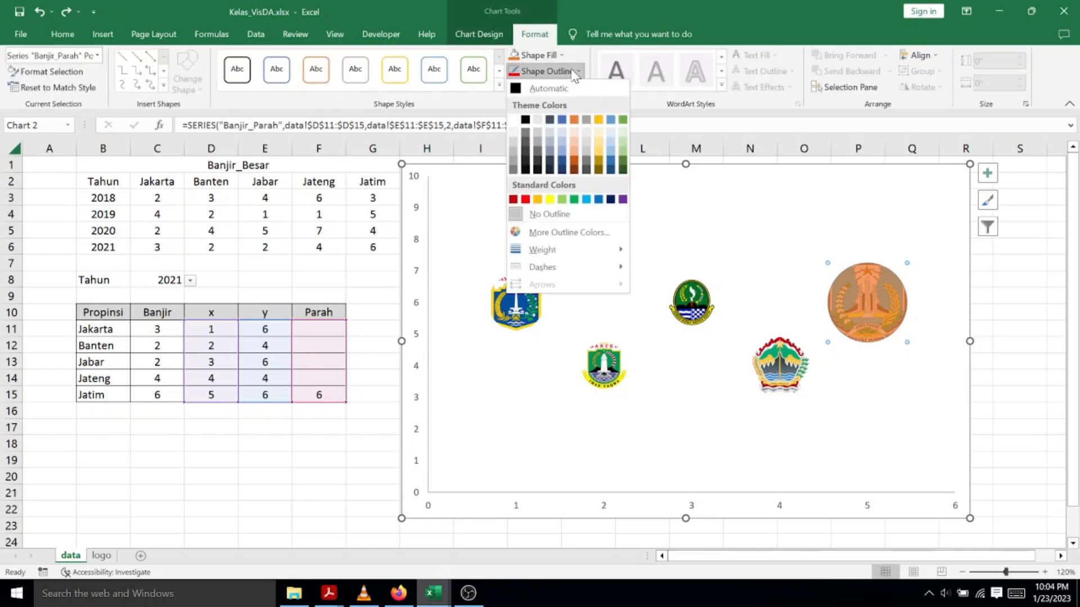
{"action": "mouse_move", "coordinate": [549, 250]}
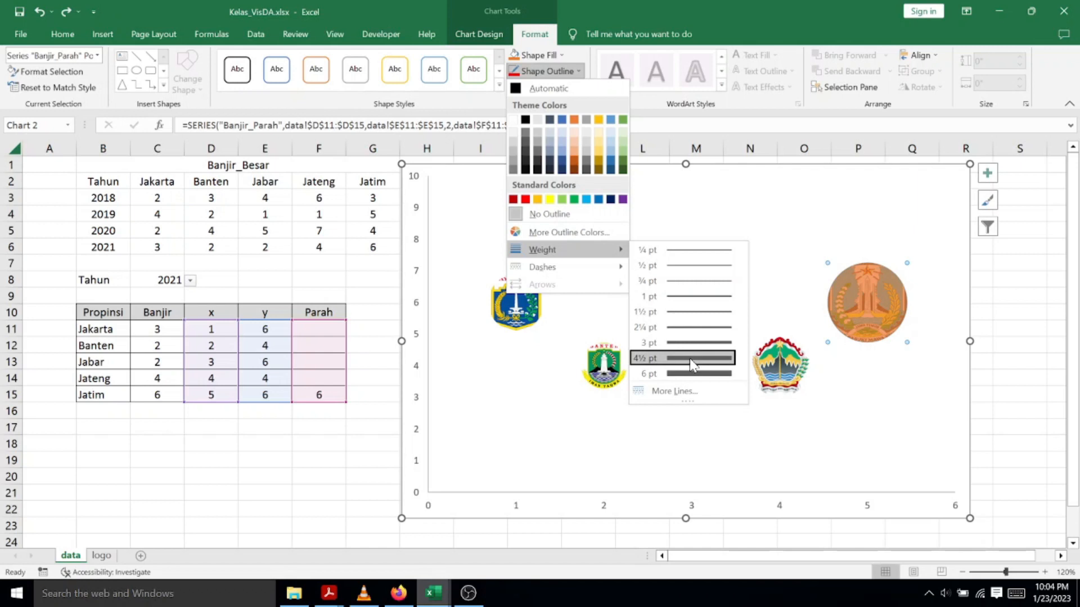
{"action": "left_click", "coordinate": [691, 373]}
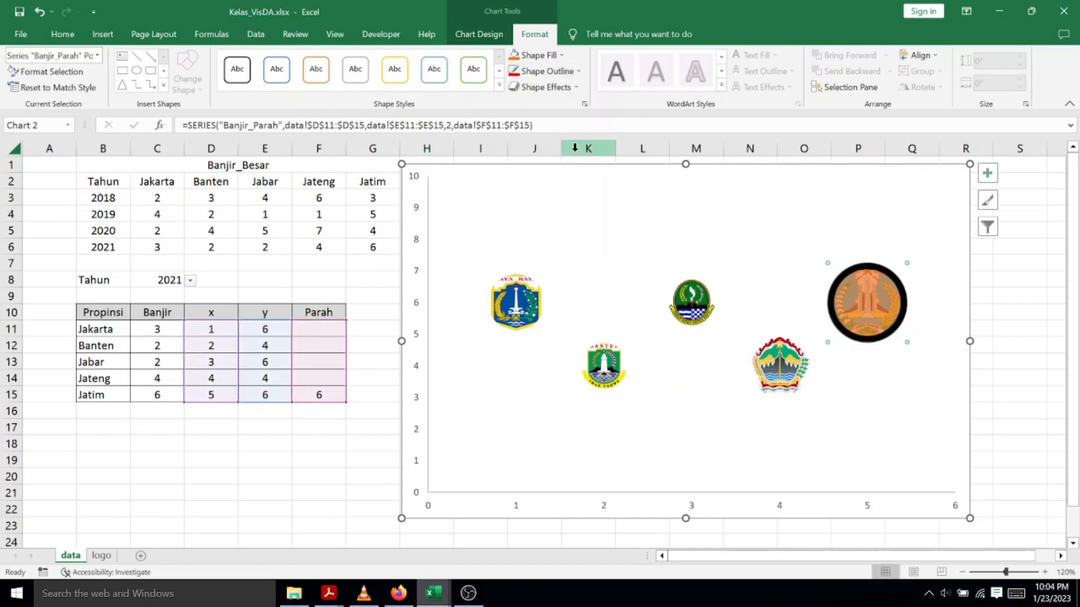
{"action": "left_click", "coordinate": [539, 72]}
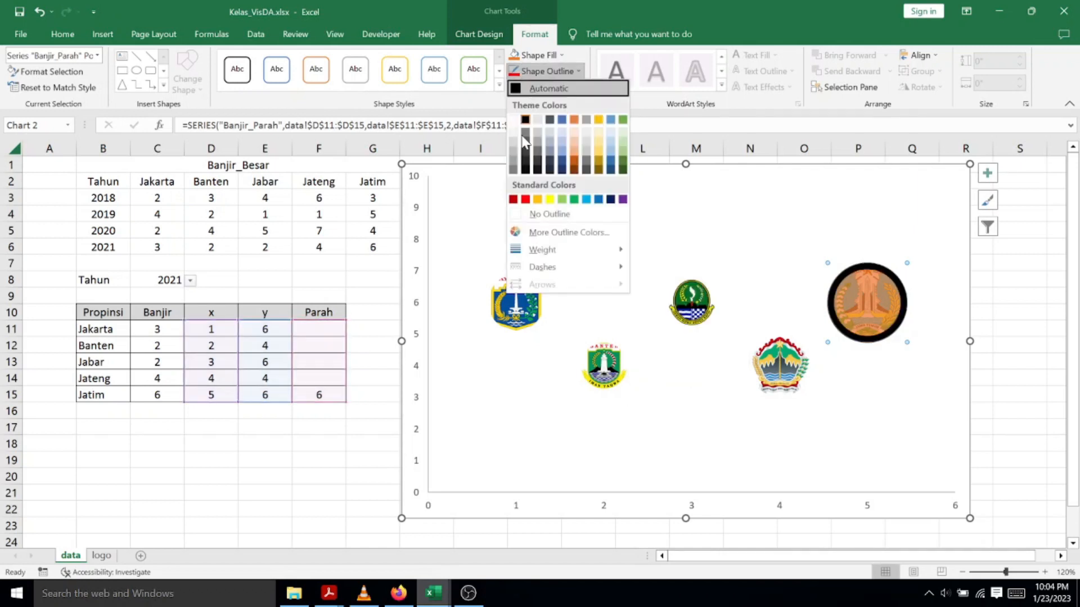
{"action": "left_click", "coordinate": [525, 198]}
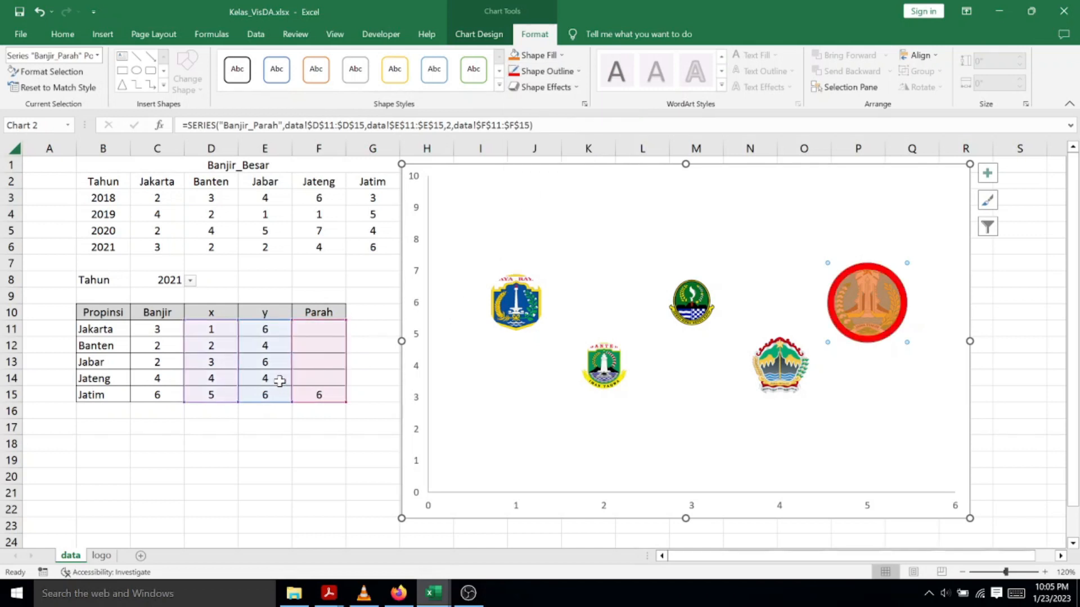
{"action": "left_click", "coordinate": [254, 460]}
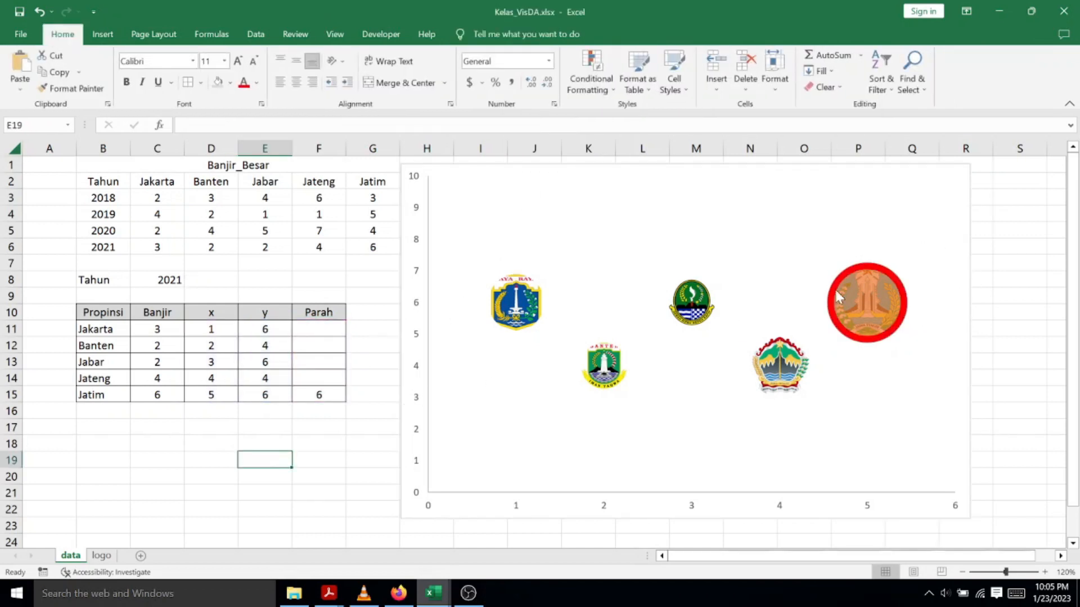
Set the year in C8 to 2019
{"action": "left_click", "coordinate": [163, 274]}
{"action": "left_click", "coordinate": [190, 280]}
{"action": "left_click", "coordinate": [159, 306]}
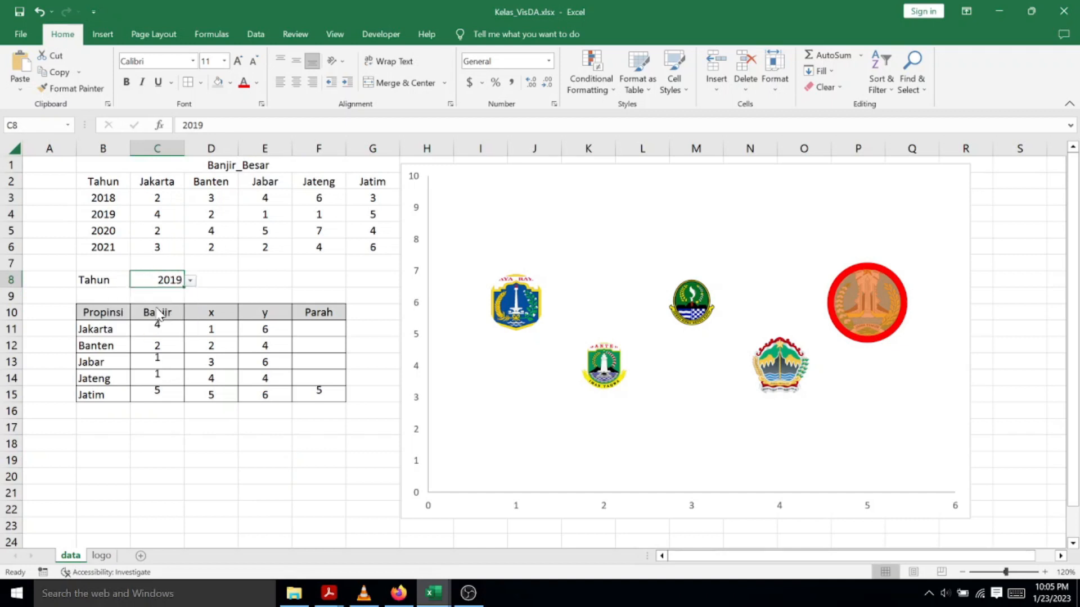
Change the year in C8 to 2020 and then to 2021 to check which province the chart highlights
{"action": "left_click", "coordinate": [190, 280]}
{"action": "left_click", "coordinate": [168, 317]}
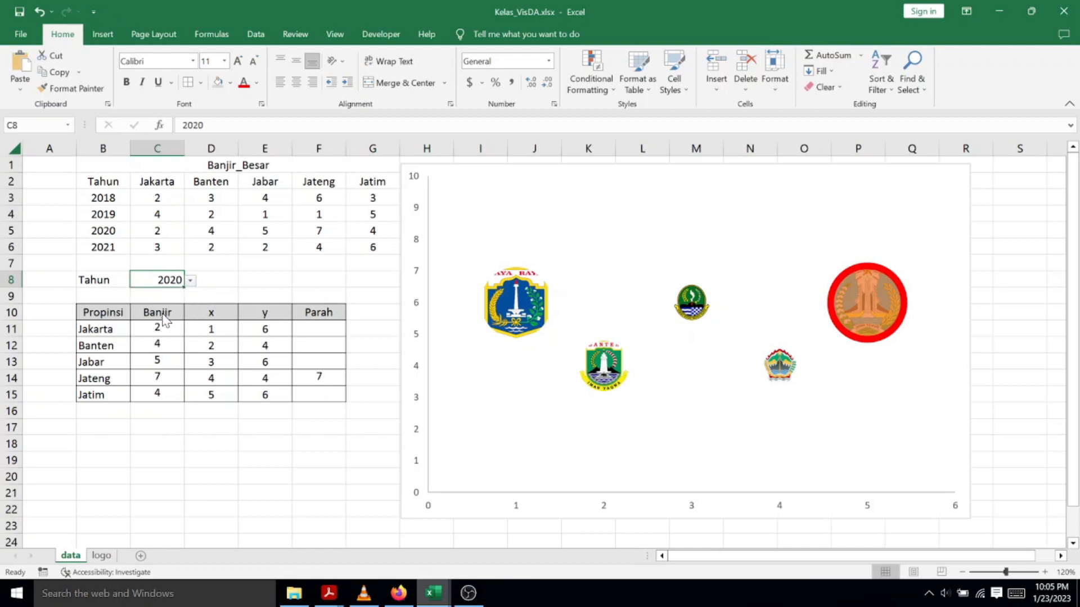
{"action": "left_click", "coordinate": [190, 280]}
{"action": "left_click", "coordinate": [151, 329]}
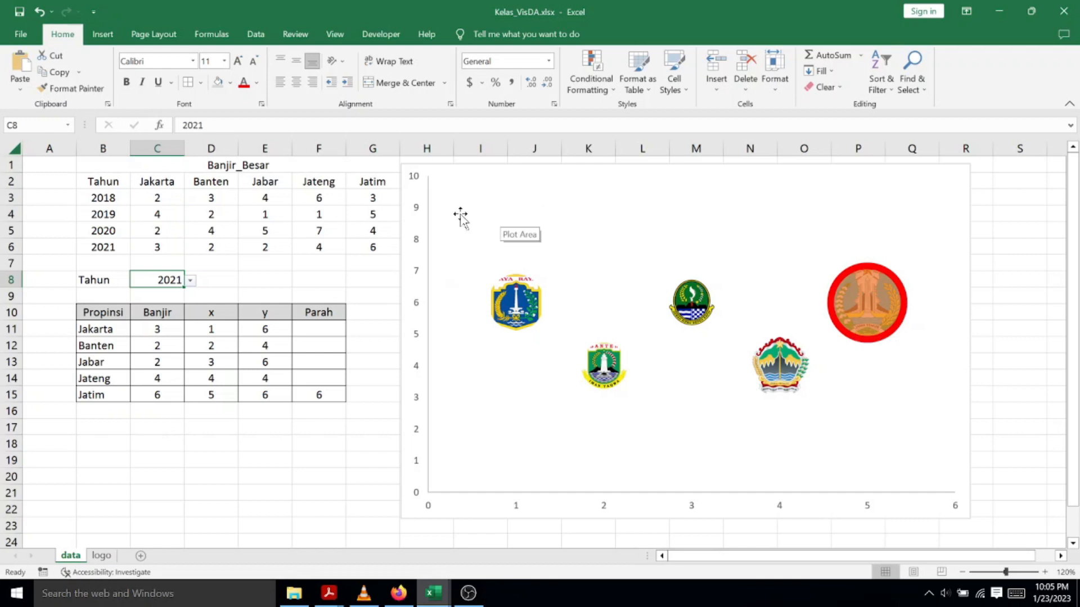
Try a bubble scale of 140 for the logo series, settle on 120, and enlarge the chart to extend into column S
{"action": "left_click", "coordinate": [504, 302]}
{"action": "right_click", "coordinate": [503, 302]}
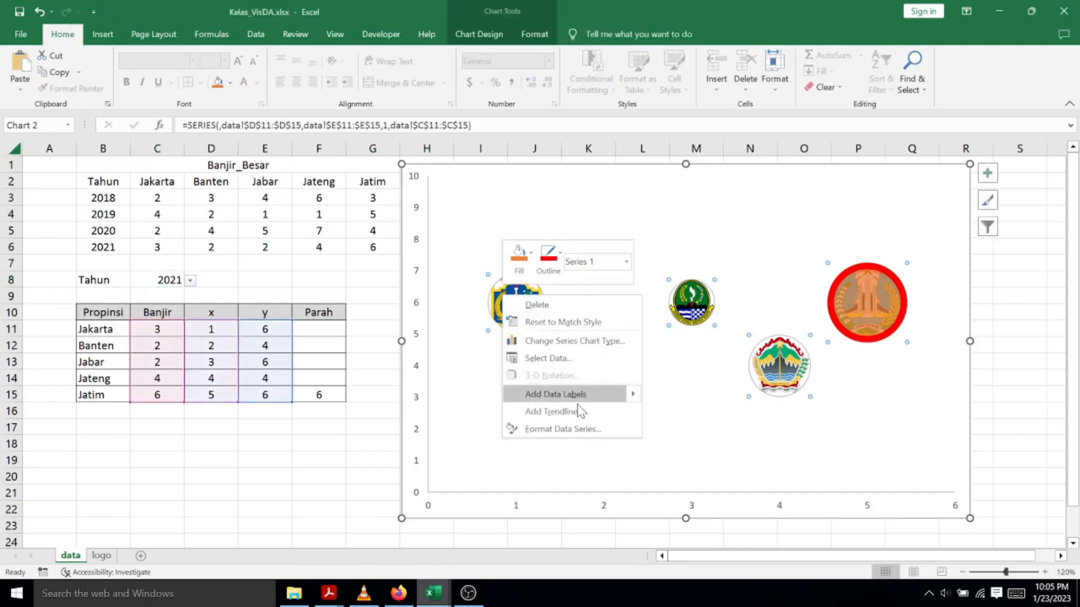
{"action": "left_click", "coordinate": [562, 429]}
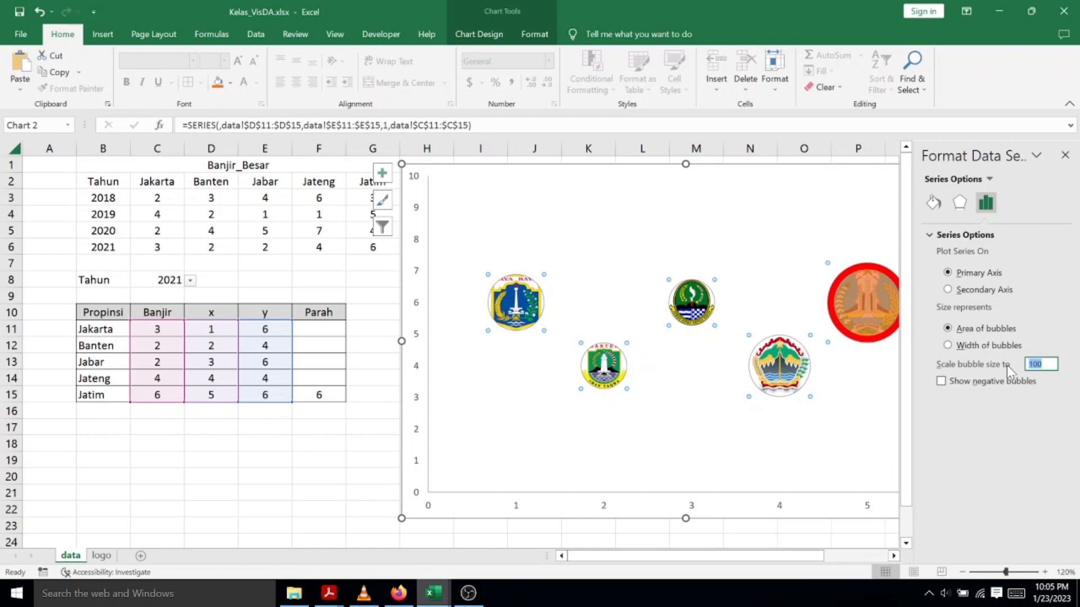
{"action": "type", "text": "140"}
{"action": "key", "text": "Return"}
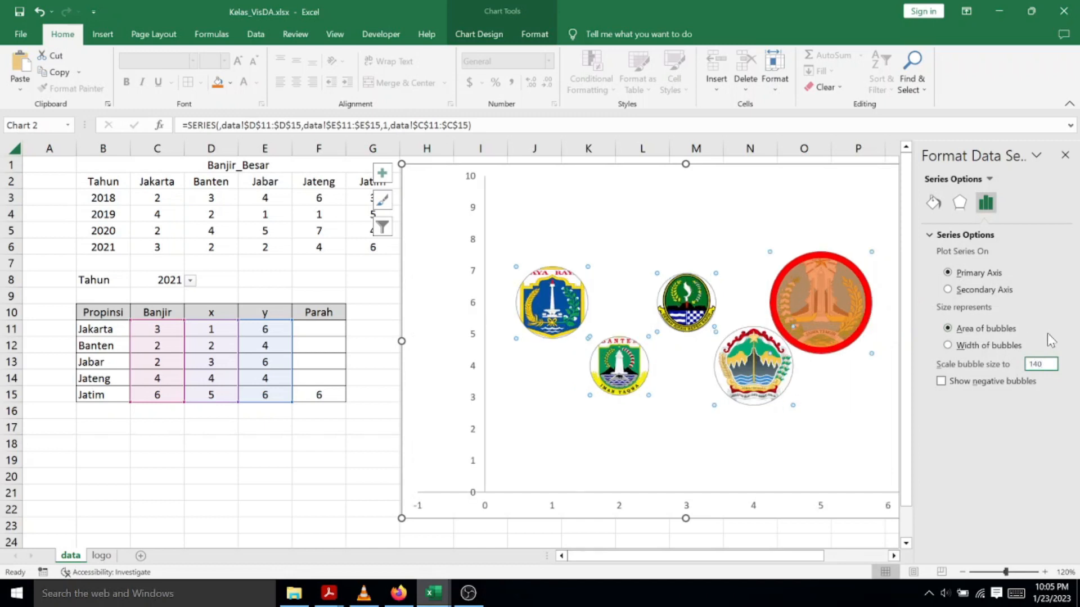
{"action": "type", "text": "1"}
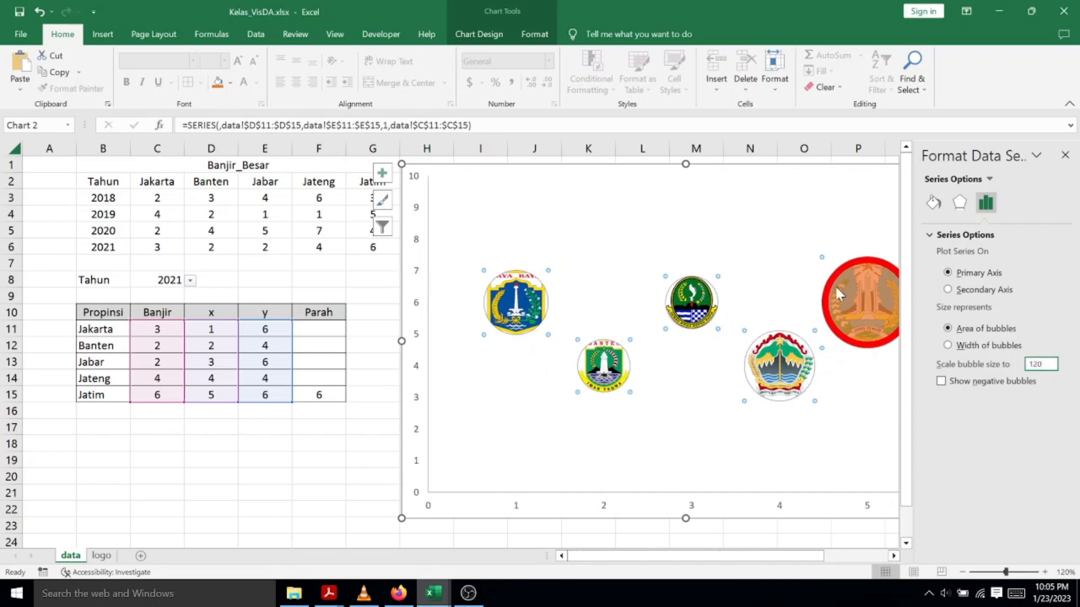
{"action": "left_click", "coordinate": [1064, 155]}
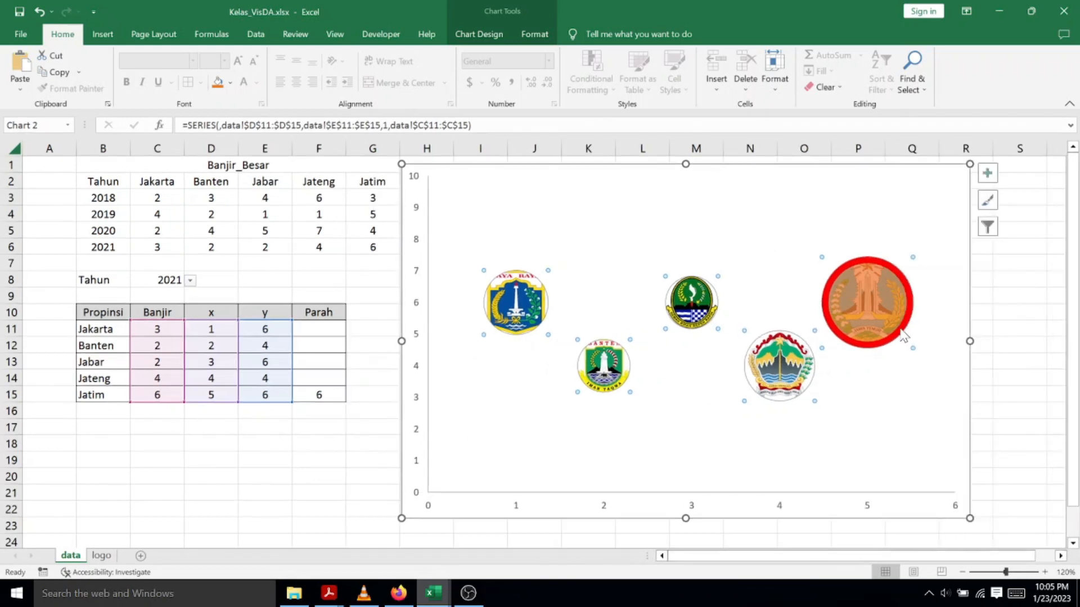
{"action": "left_click_drag", "start_coordinate": [969, 518], "coordinate": [1049, 533]}
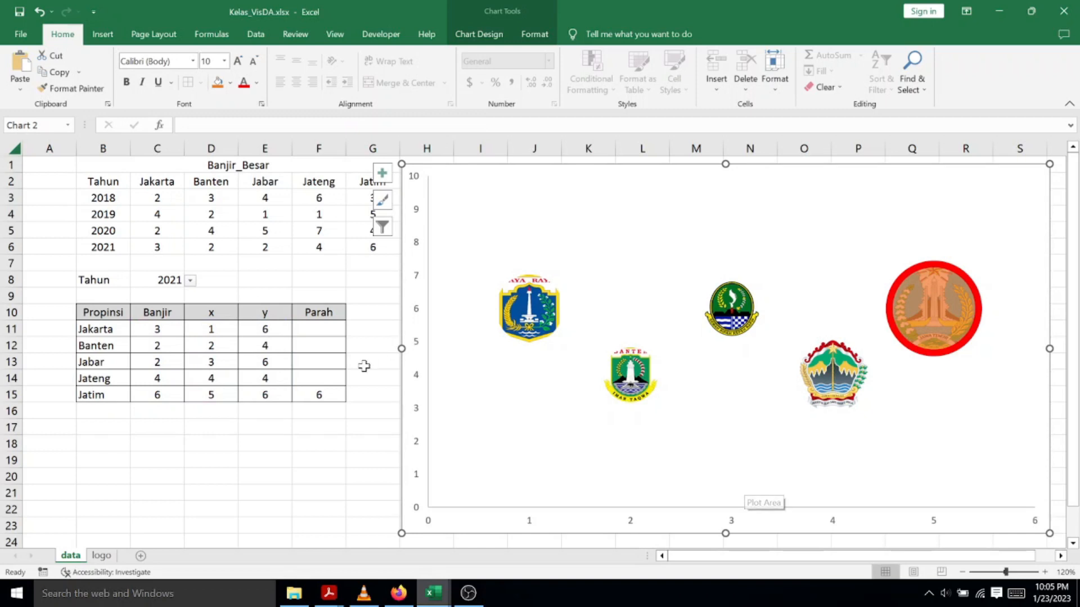
Switch the year in C8 to 2020 and back to 2021 to check the resized bubbles
{"action": "left_click", "coordinate": [190, 281]}
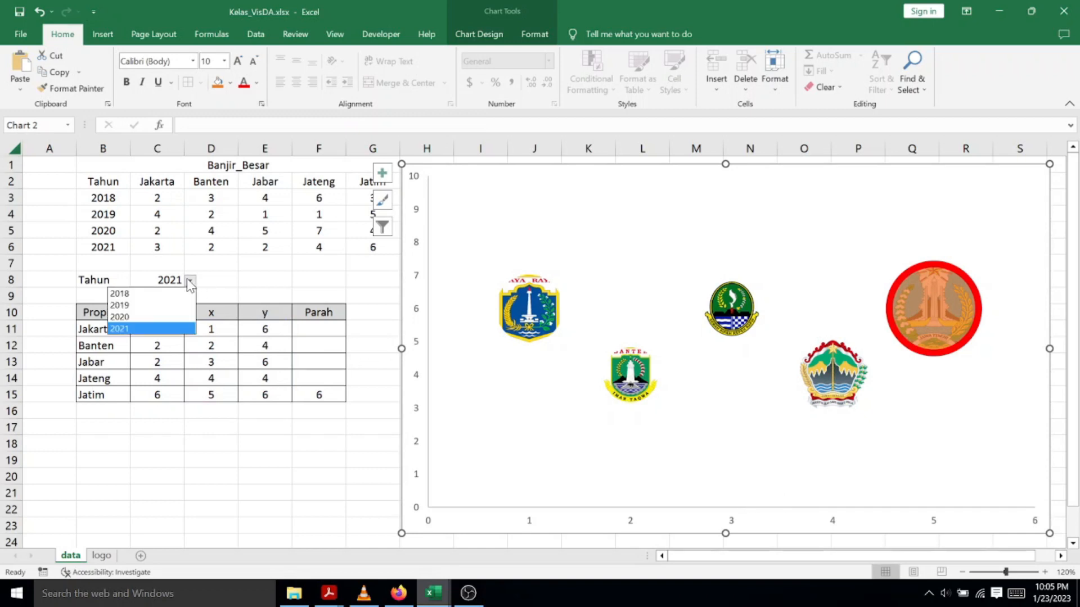
{"action": "left_click", "coordinate": [156, 316]}
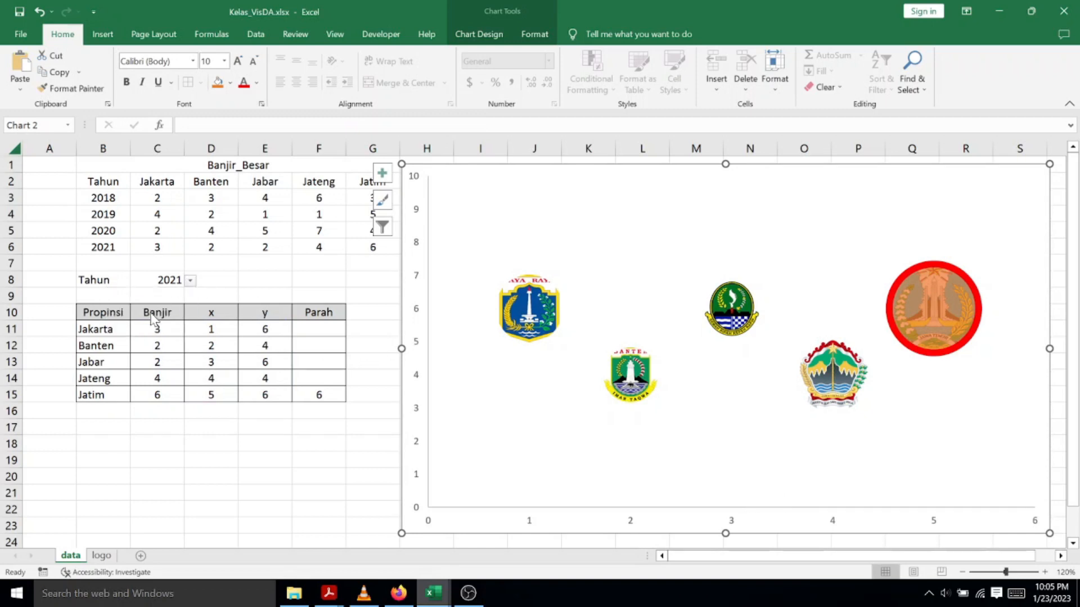
{"action": "left_click", "coordinate": [190, 282]}
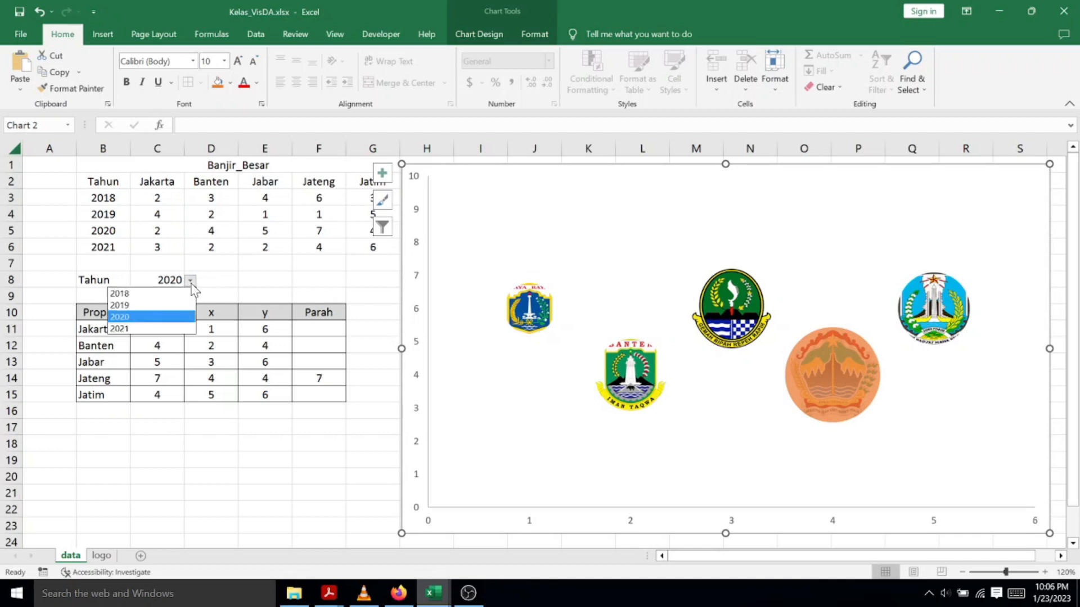
{"action": "left_click", "coordinate": [152, 329]}
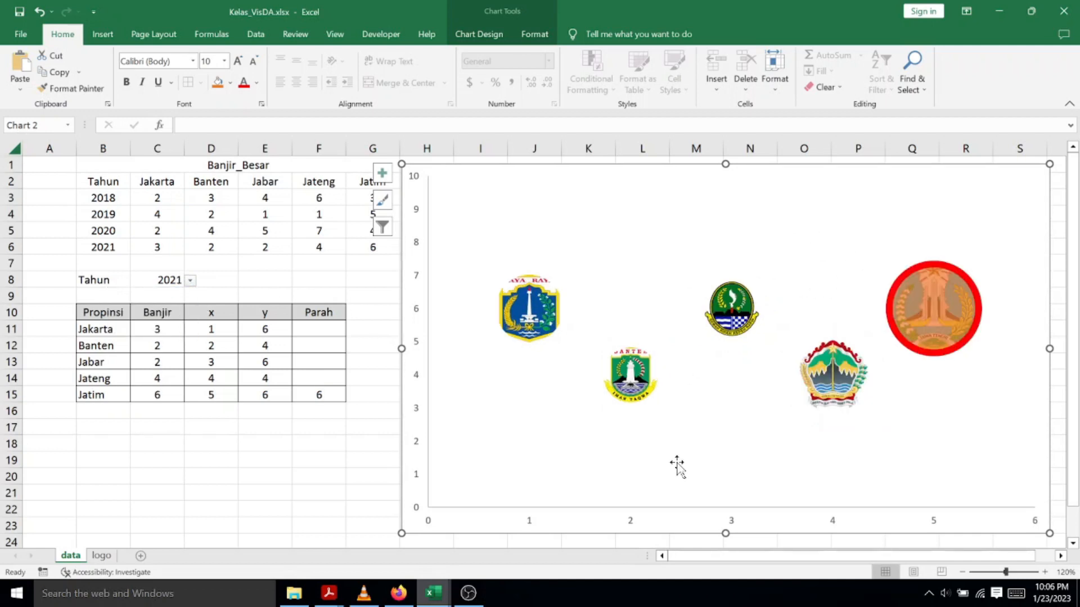